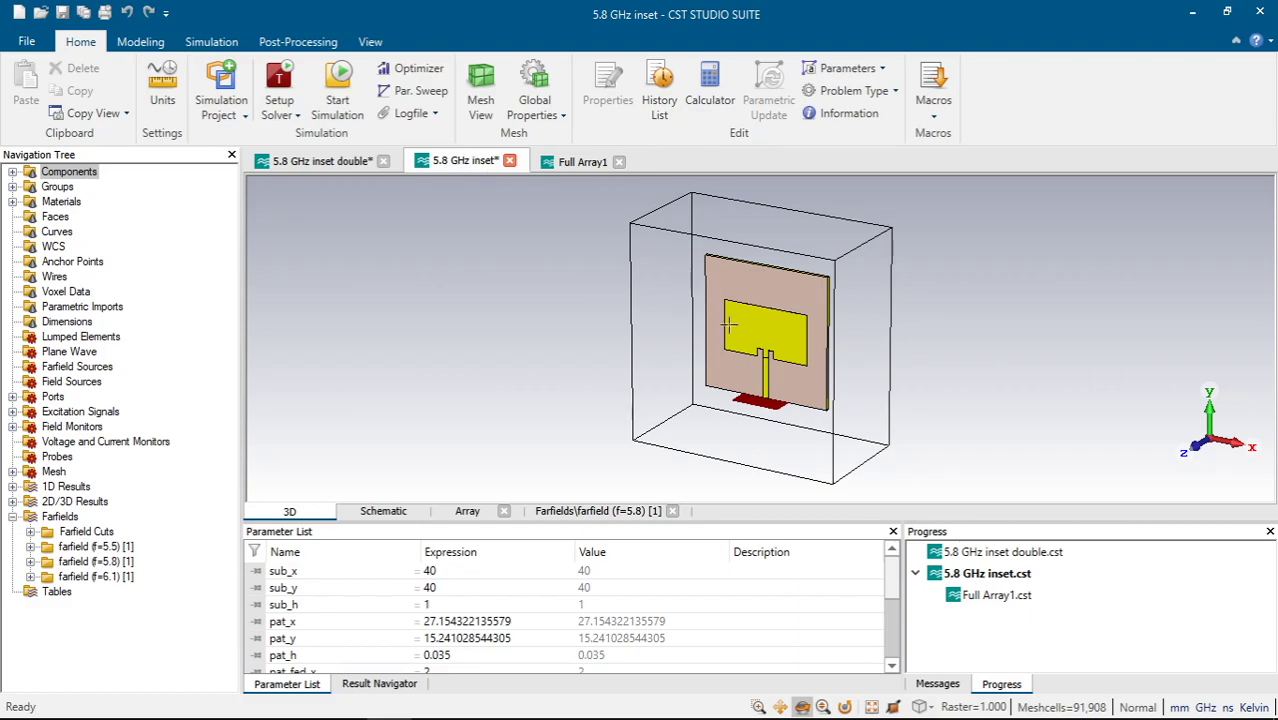
# Step: Show the S-parameter plot from the 1D Results folder
pyautogui.scroll(8, 745, 344)
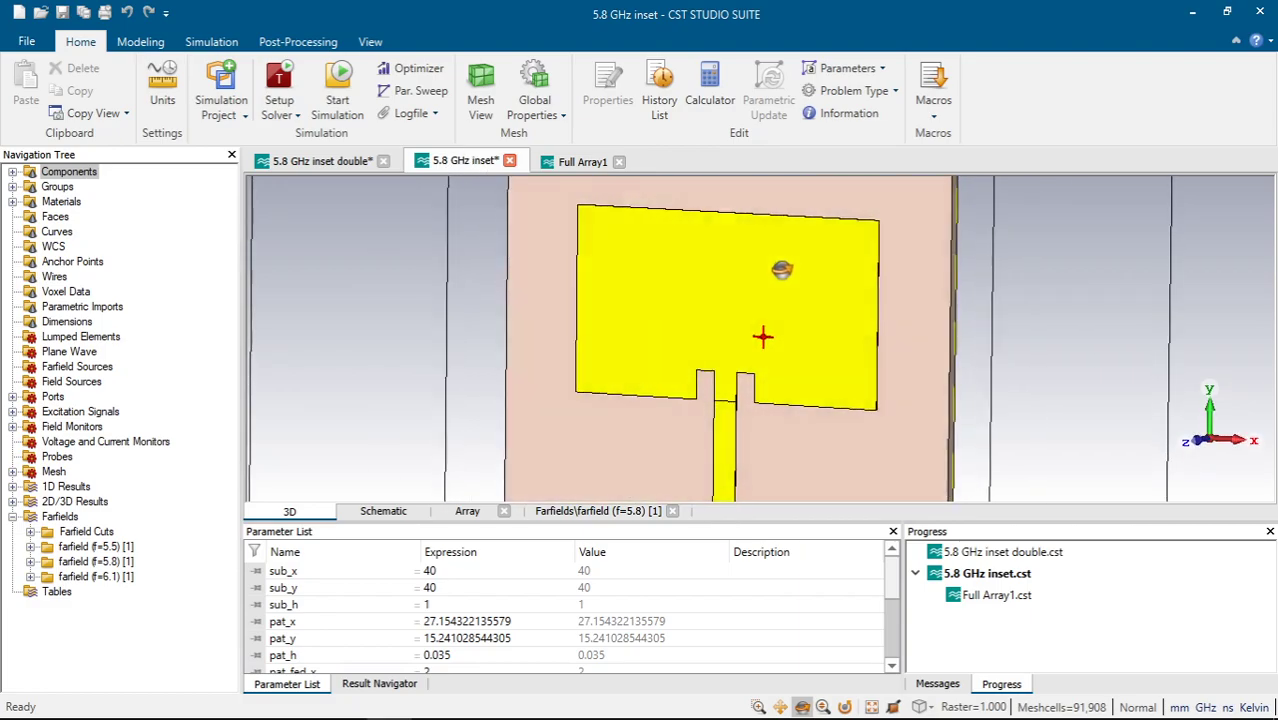
pyautogui.scroll(-5, 755, 333)
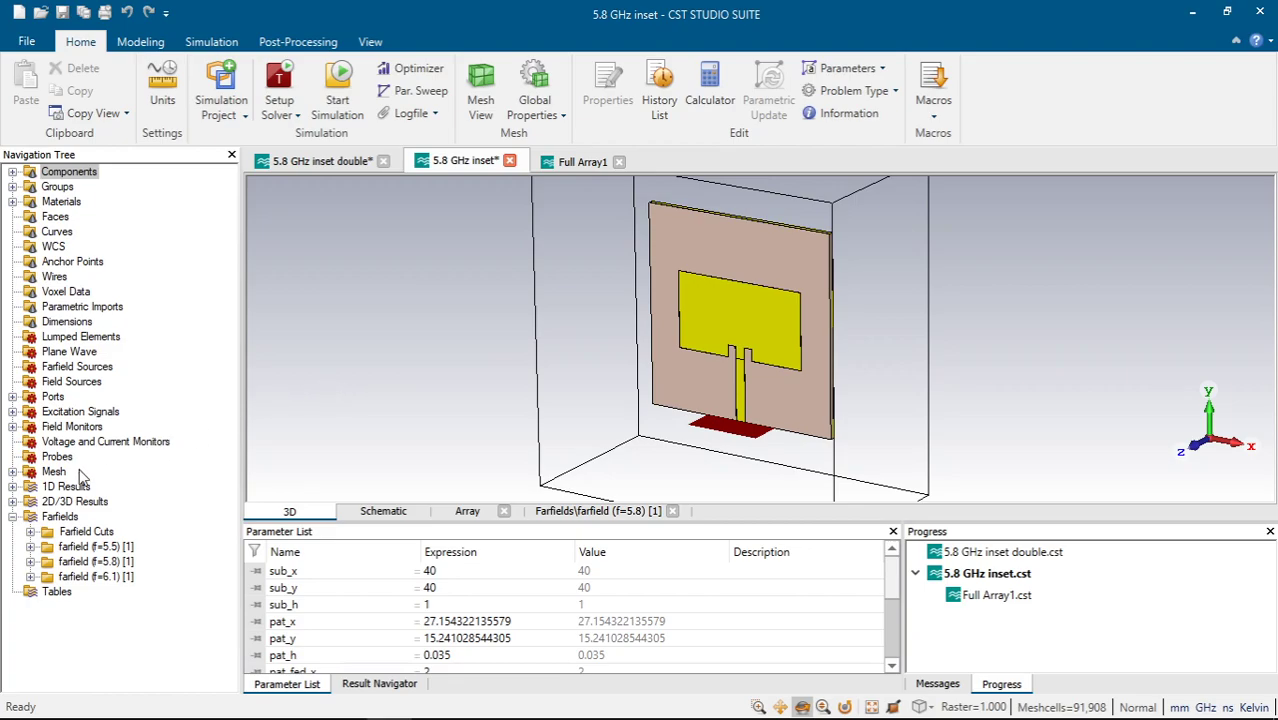
pyautogui.click(12, 487)
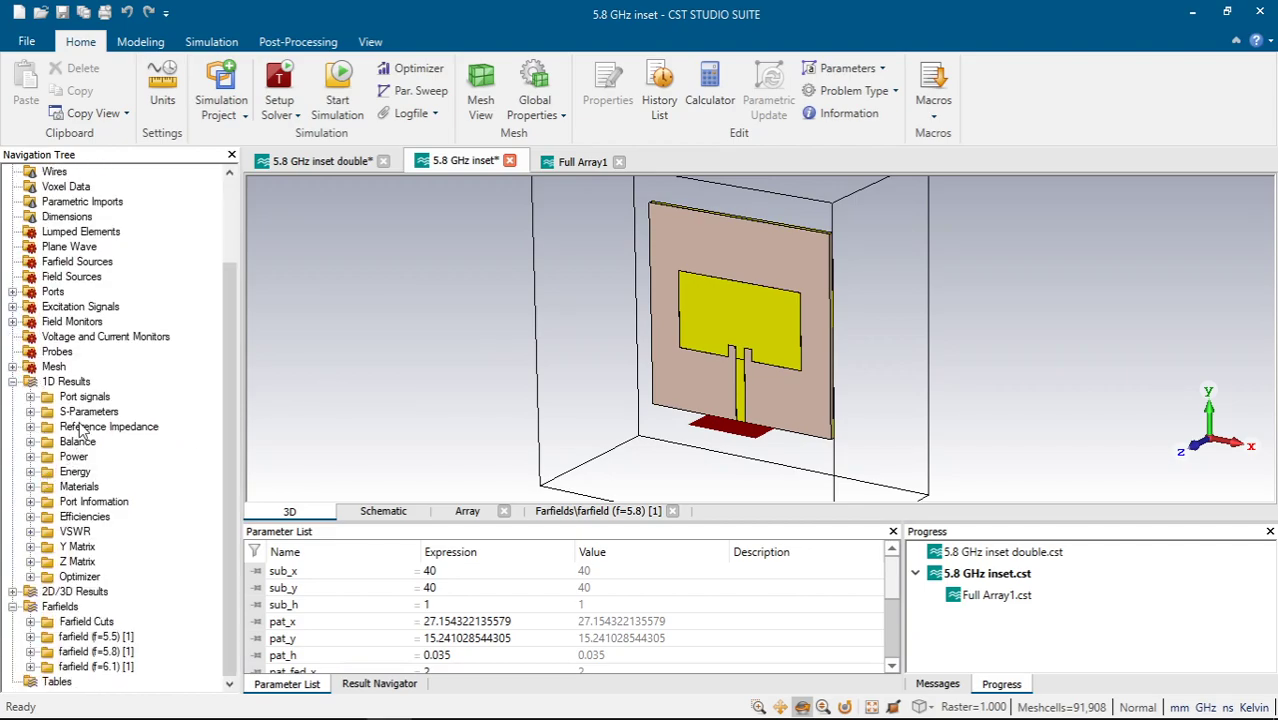
pyautogui.click(88, 411)
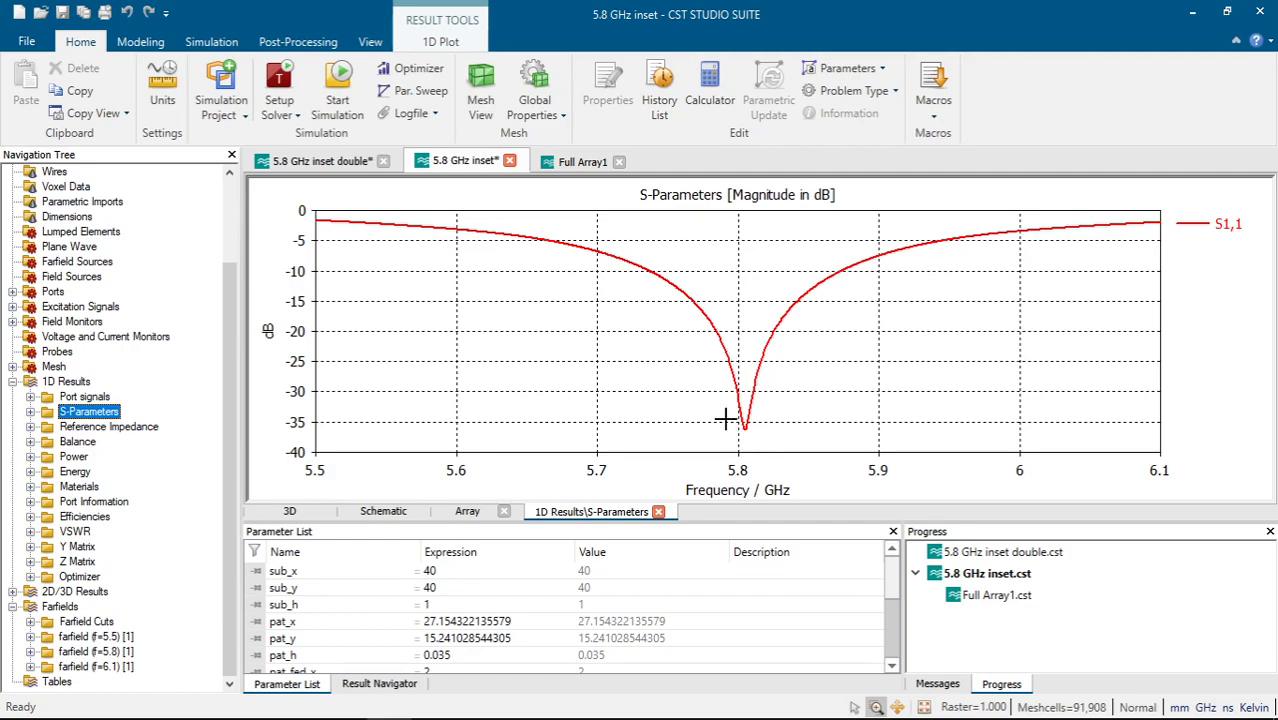
pyautogui.click(12, 381)
# Step: Show the farfield (f=5.8) with Activate farfield array unchecked, as a 3D pattern
pyautogui.click(112, 563)
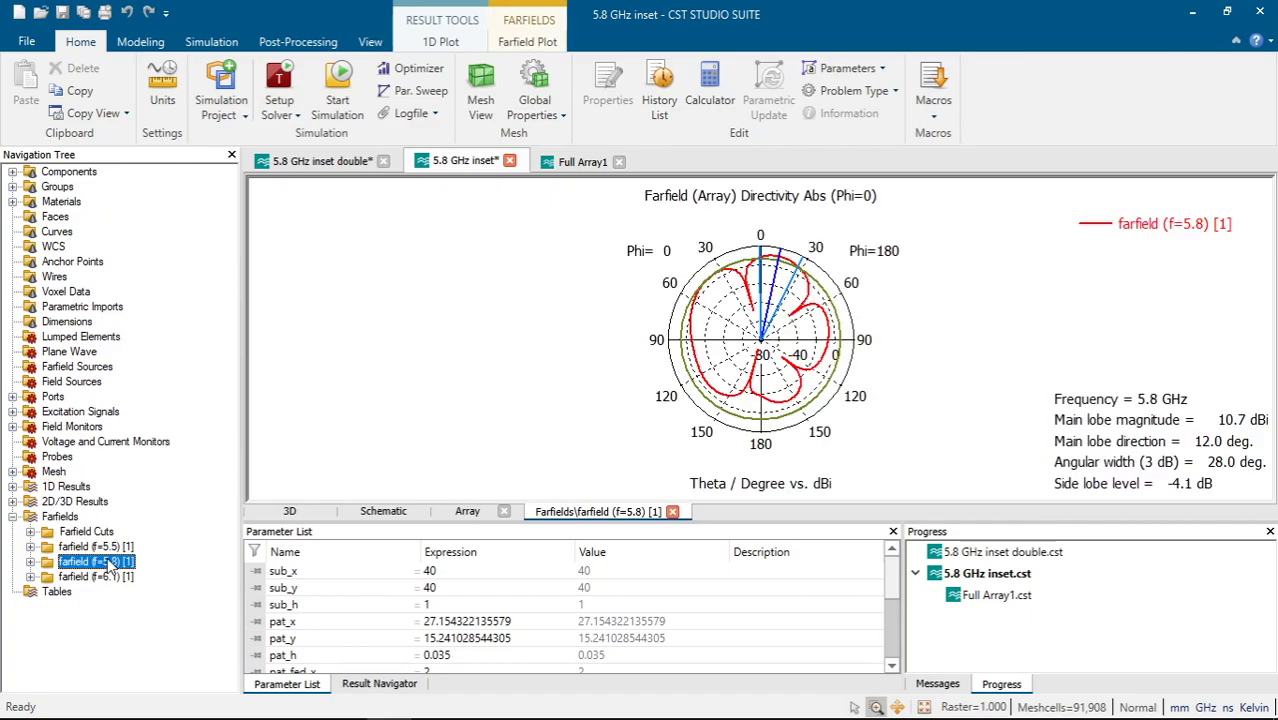
pyautogui.click(527, 41)
pyautogui.click(92, 100)
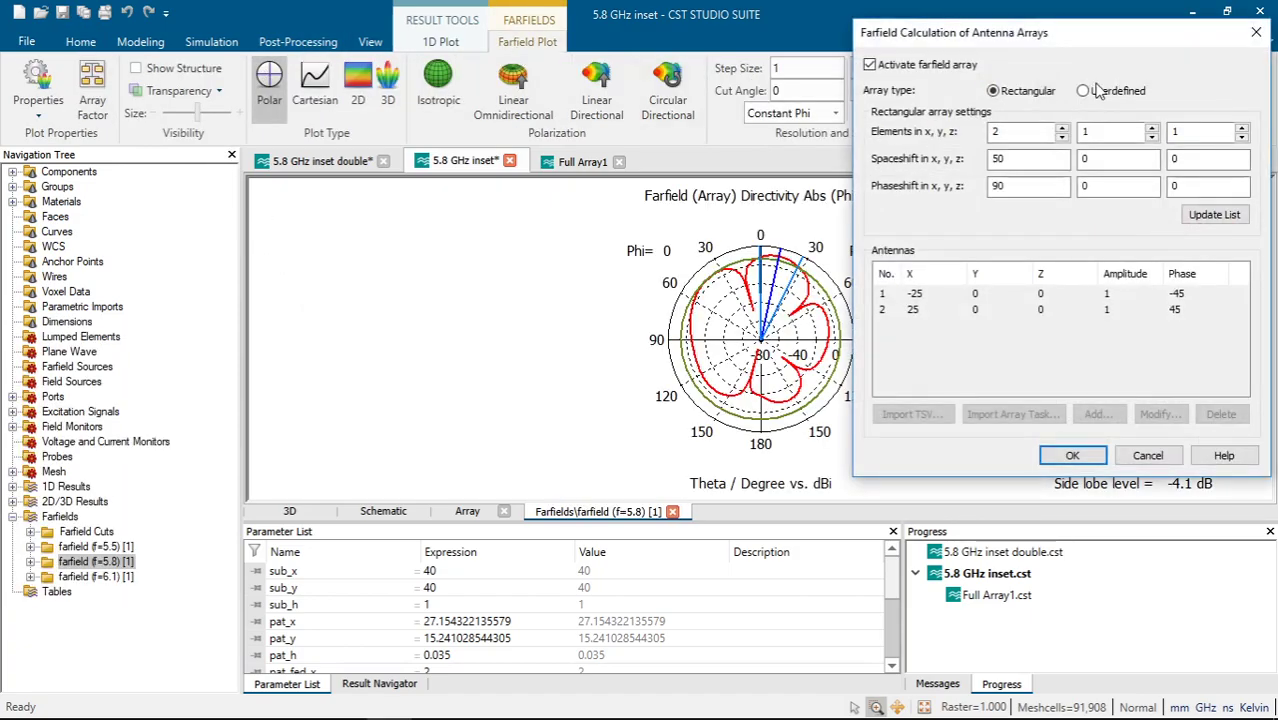
pyautogui.click(922, 68)
pyautogui.click(1070, 455)
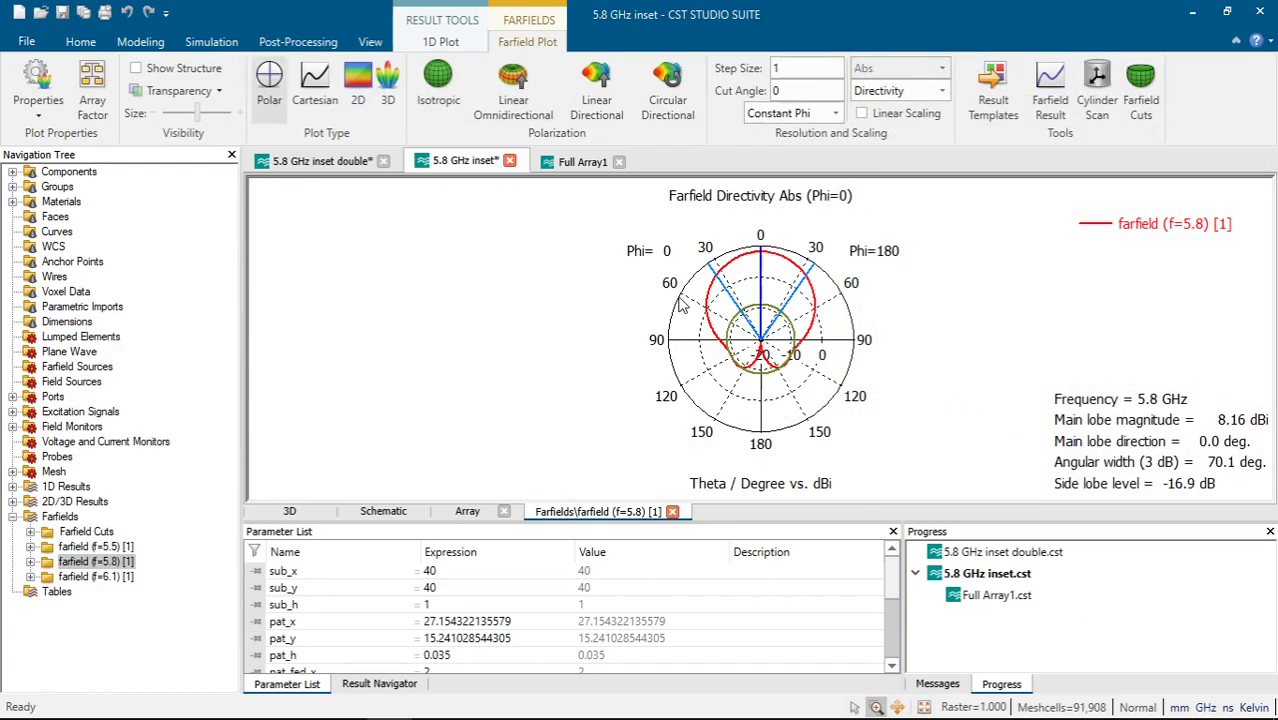
pyautogui.click(388, 82)
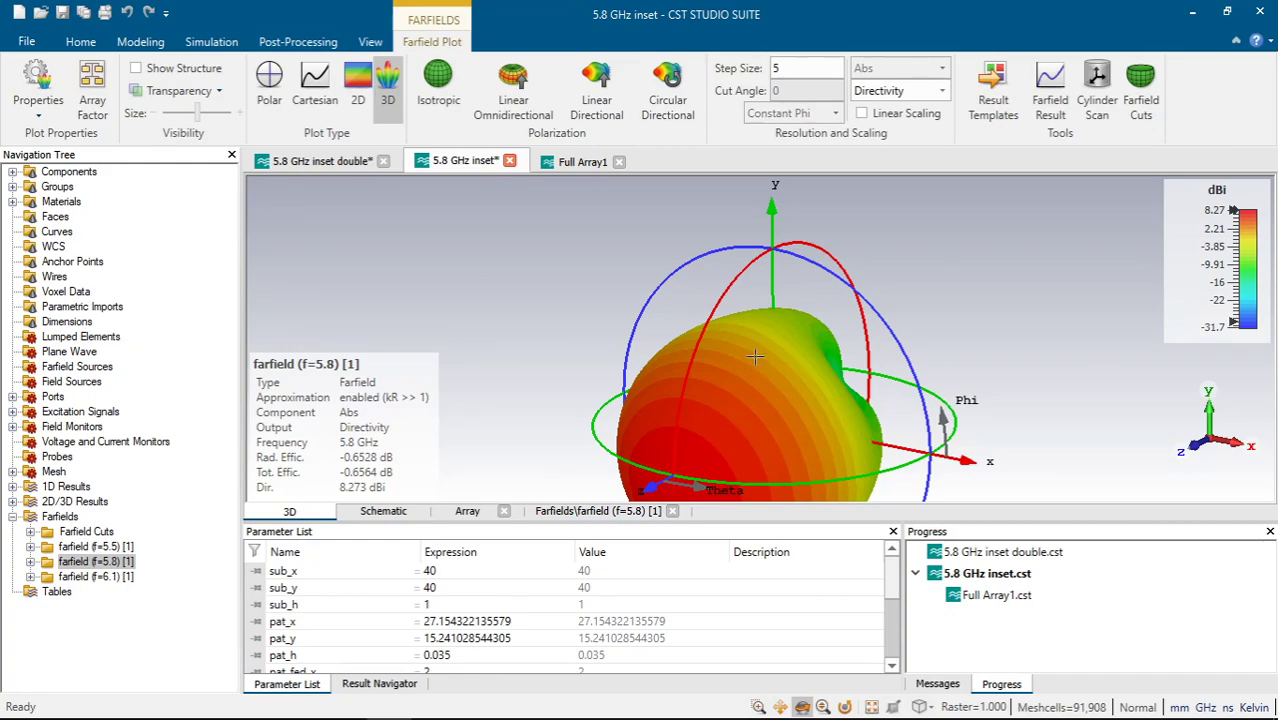
pyautogui.scroll(-4, 752, 370)
pyautogui.moveTo(811, 332); pyautogui.dragTo(764, 342)
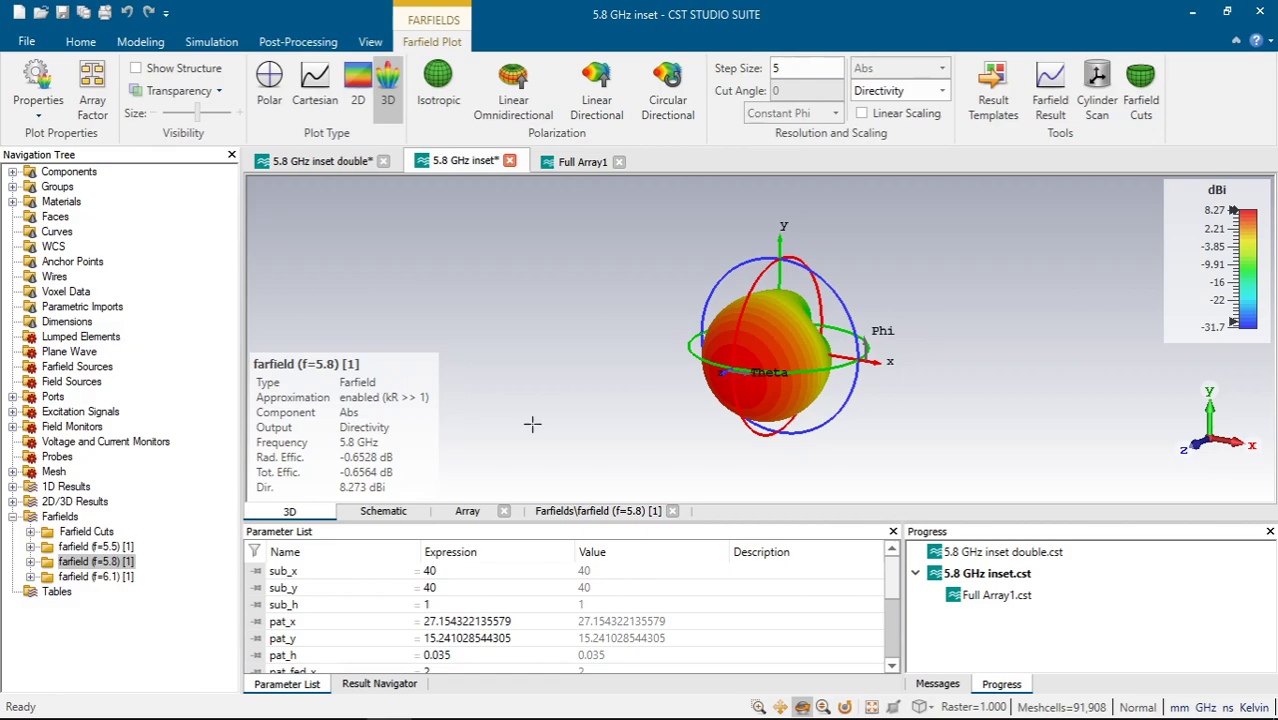
pyautogui.moveTo(776, 362)
pyautogui.mouseDown()
pyautogui.moveTo(815, 335)
pyautogui.moveTo(790, 356)
pyautogui.mouseUp()
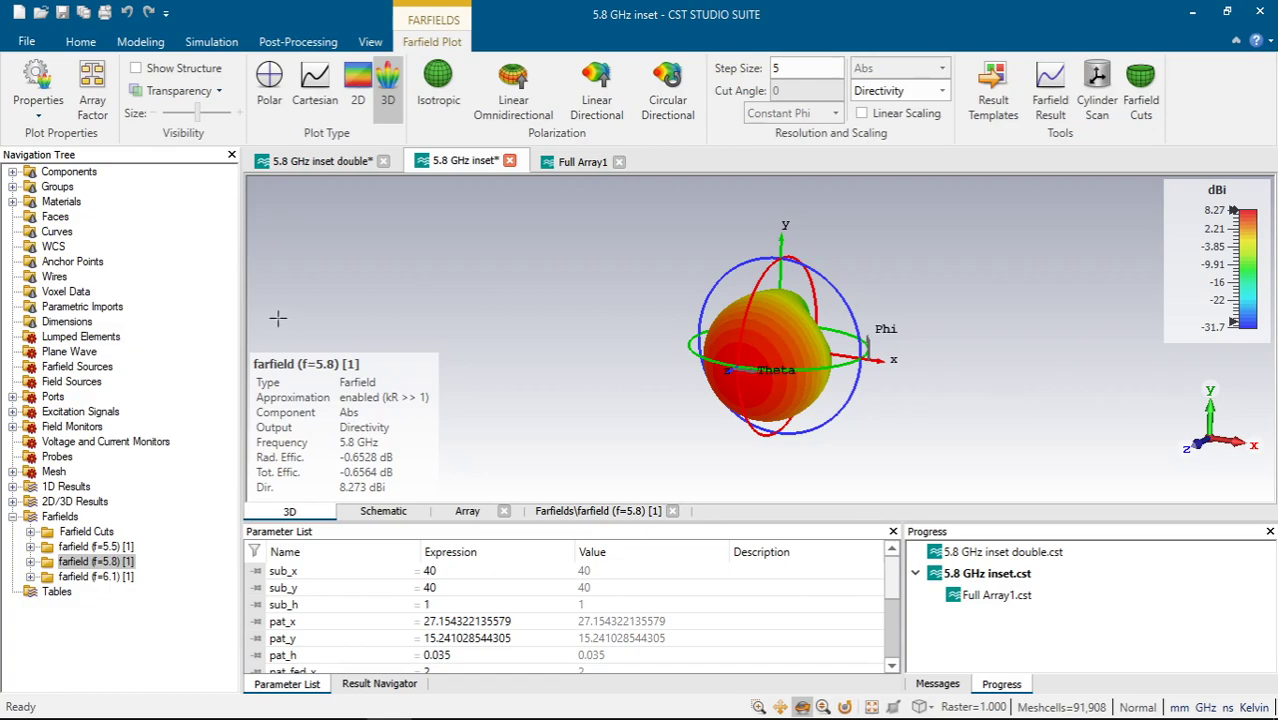
# Step: Activate the farfield array for farfield (f=5.8), set Phaseshift x to 0, and update the element list
pyautogui.click(127, 563)
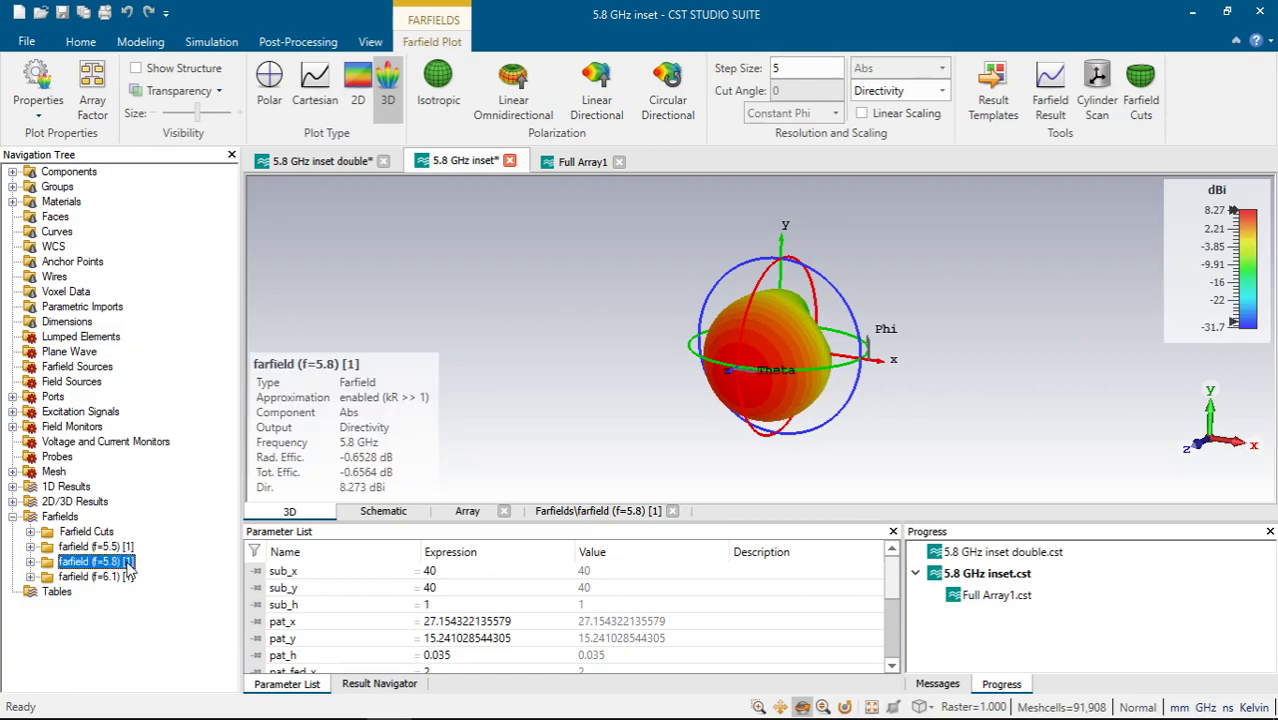
pyautogui.click(92, 88)
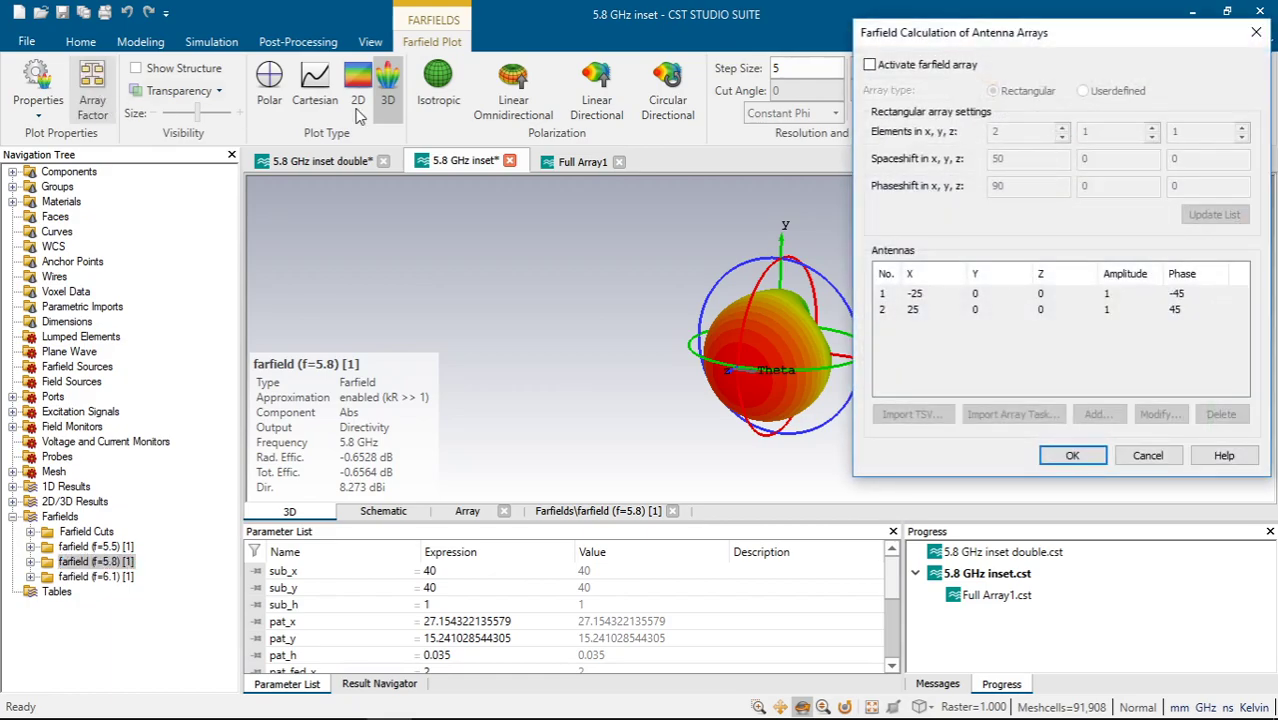
pyautogui.moveTo(968, 44); pyautogui.dragTo(456, 97)
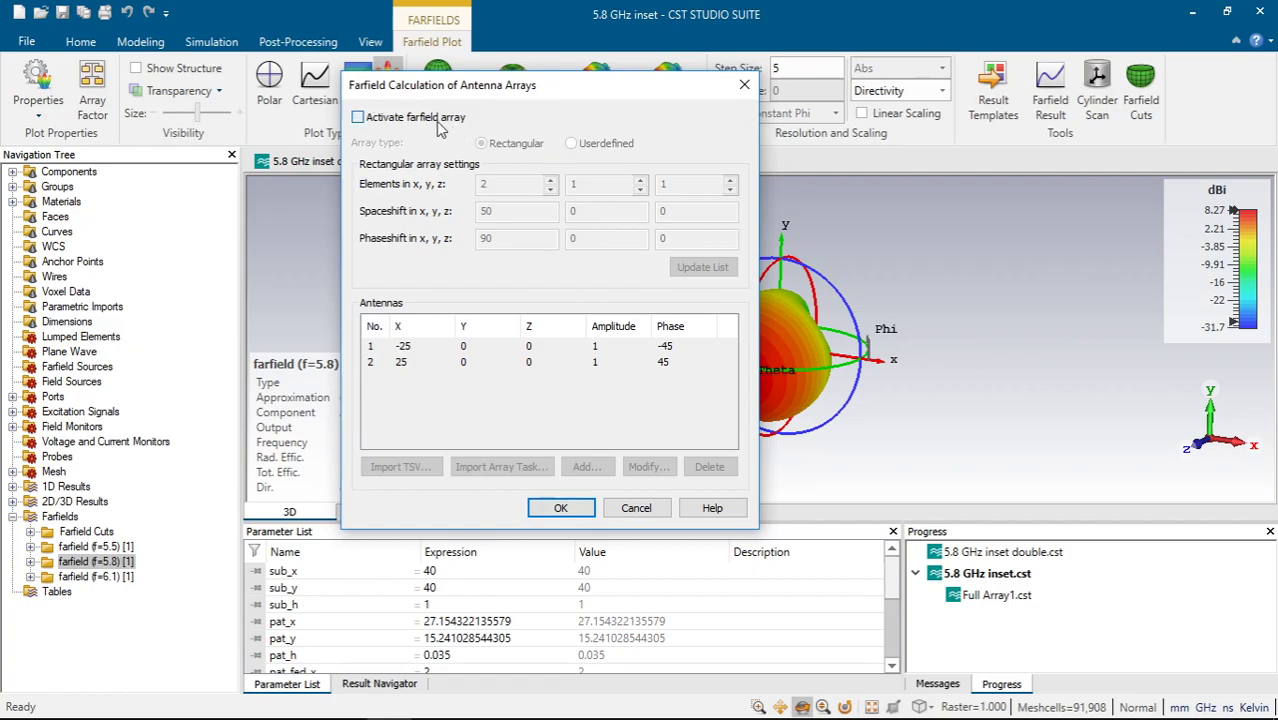
pyautogui.click(437, 125)
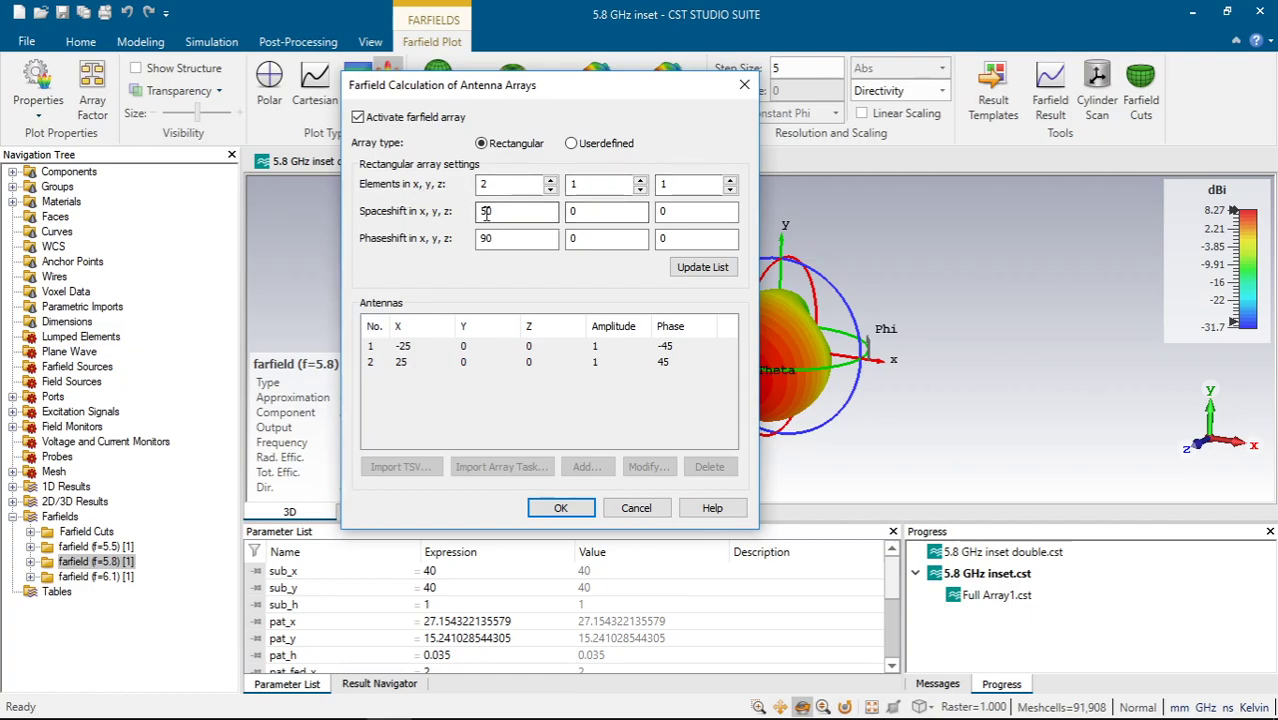
pyautogui.moveTo(498, 212); pyautogui.dragTo(478, 245)
pyautogui.write('0')
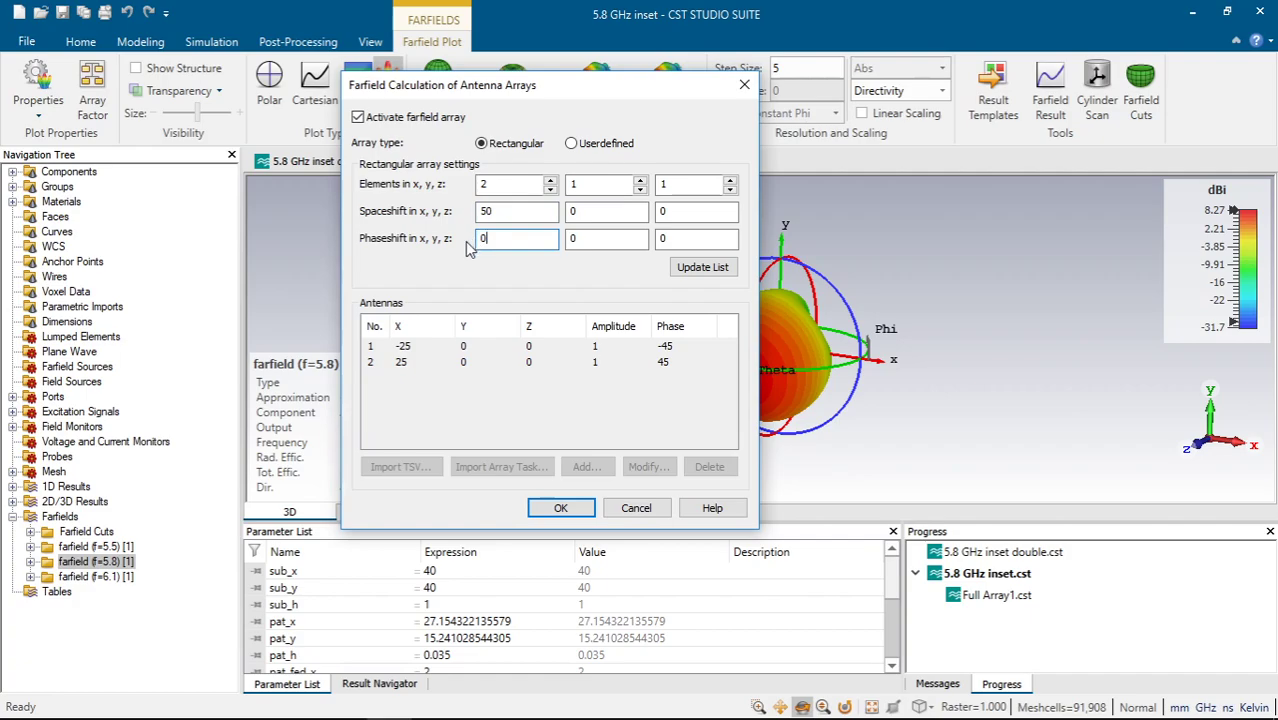
pyautogui.click(705, 268)
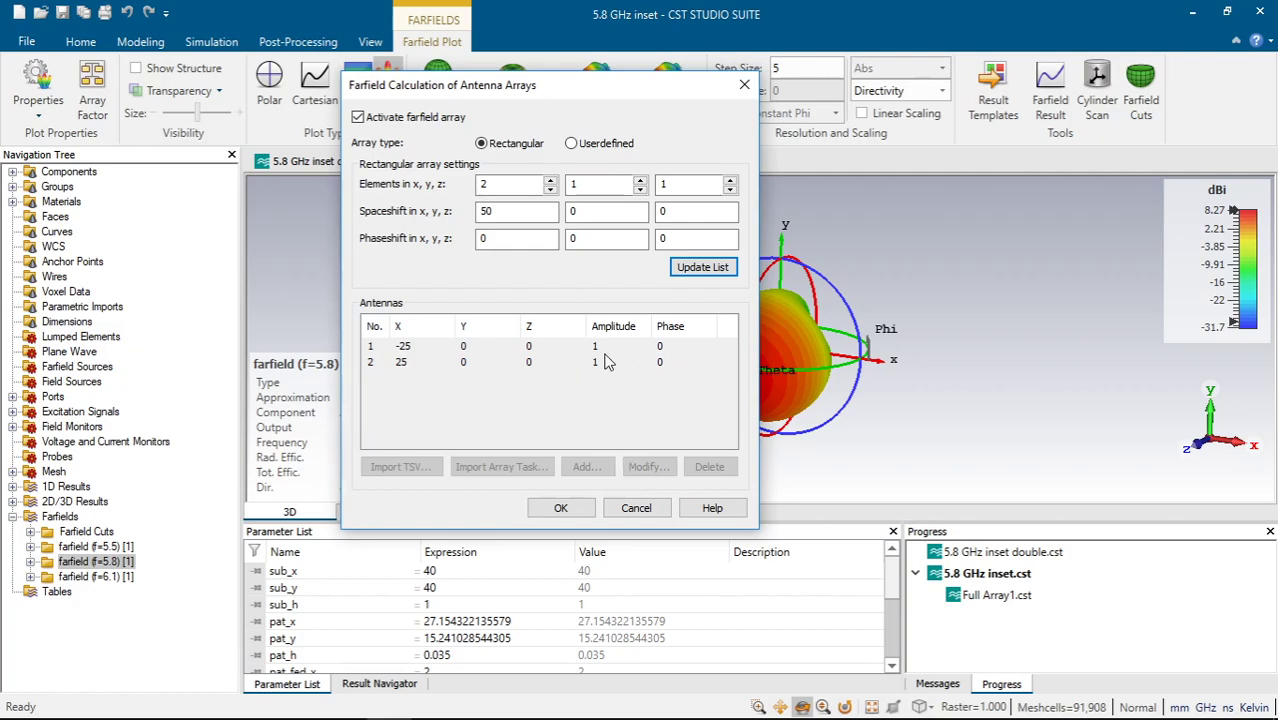
# Step: Compute the in-phase array farfield, inspect the 3D pattern, and switch to a polar plot
pyautogui.click(563, 508)
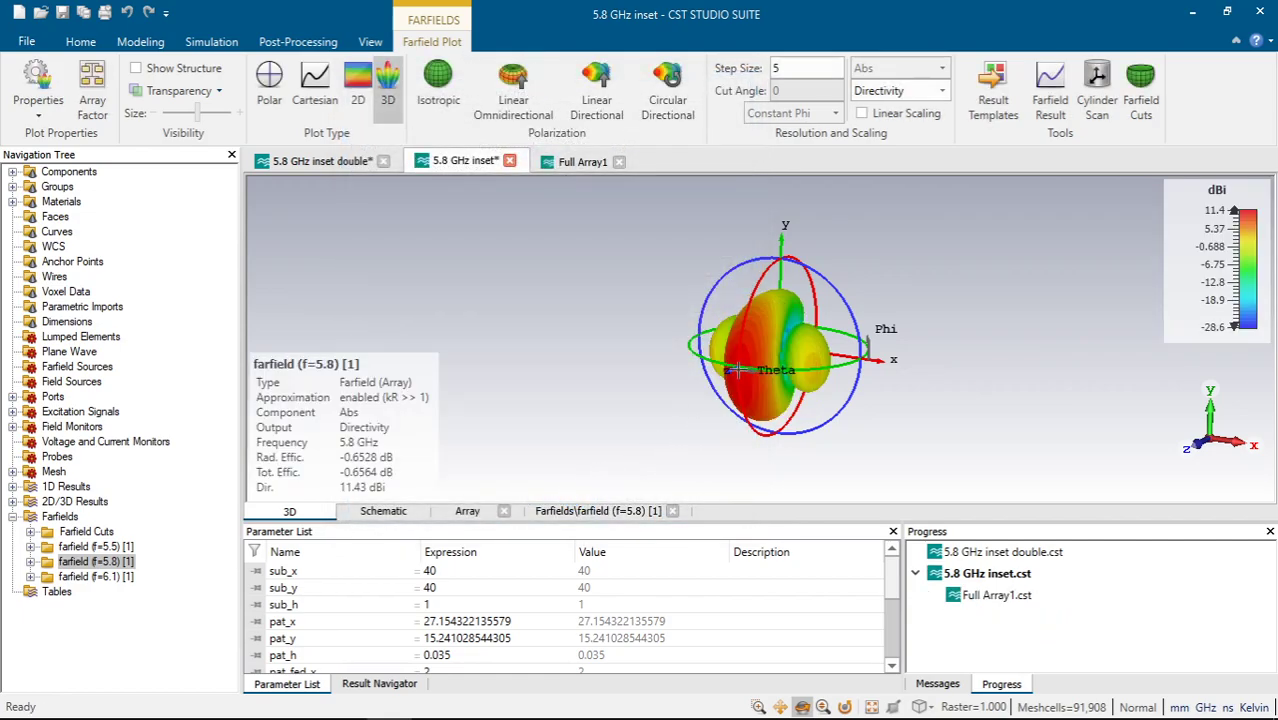
pyautogui.moveTo(803, 340); pyautogui.dragTo(862, 215)
pyautogui.moveTo(840, 270); pyautogui.dragTo(668, 417)
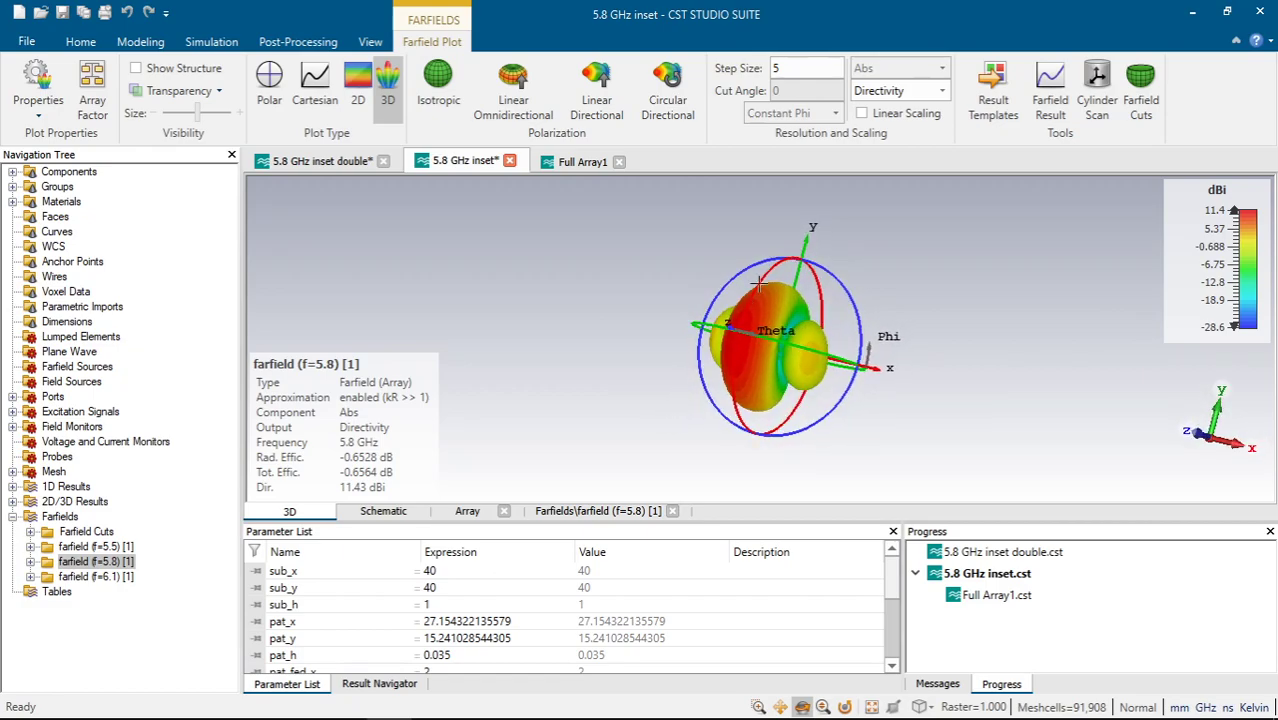
pyautogui.moveTo(760, 287); pyautogui.dragTo(830, 378)
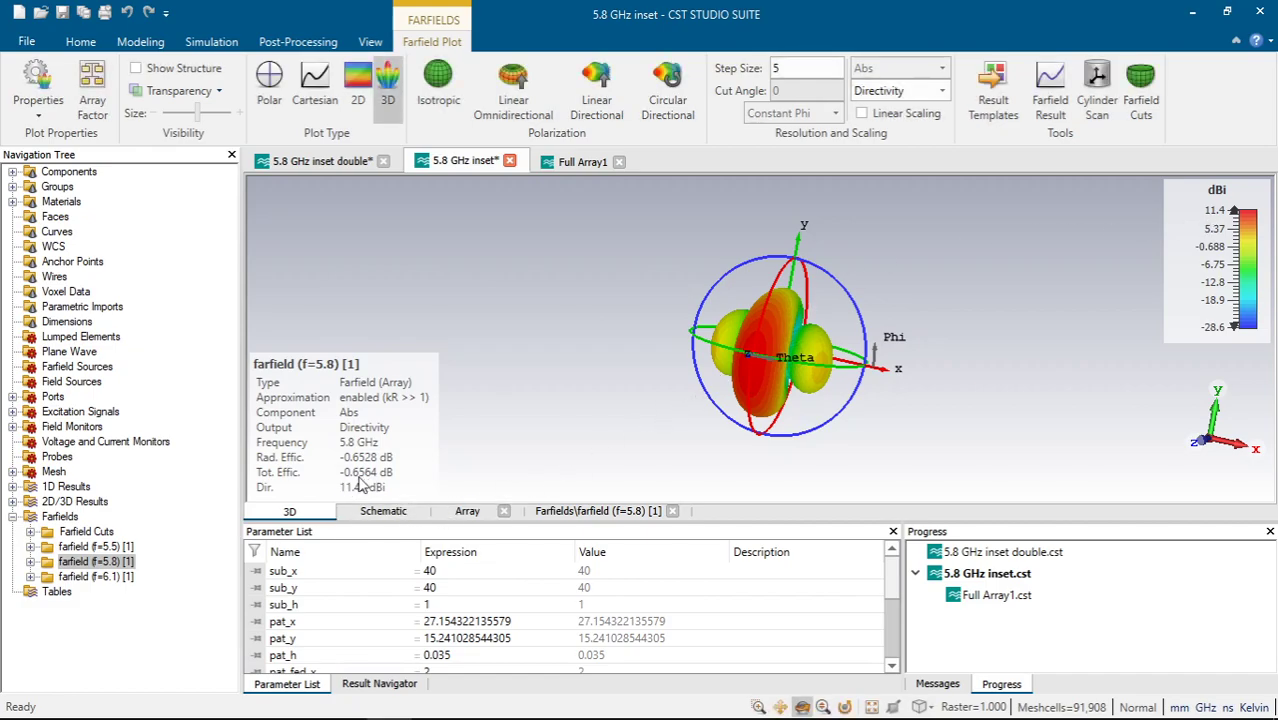
pyautogui.moveTo(706, 390); pyautogui.dragTo(686, 338)
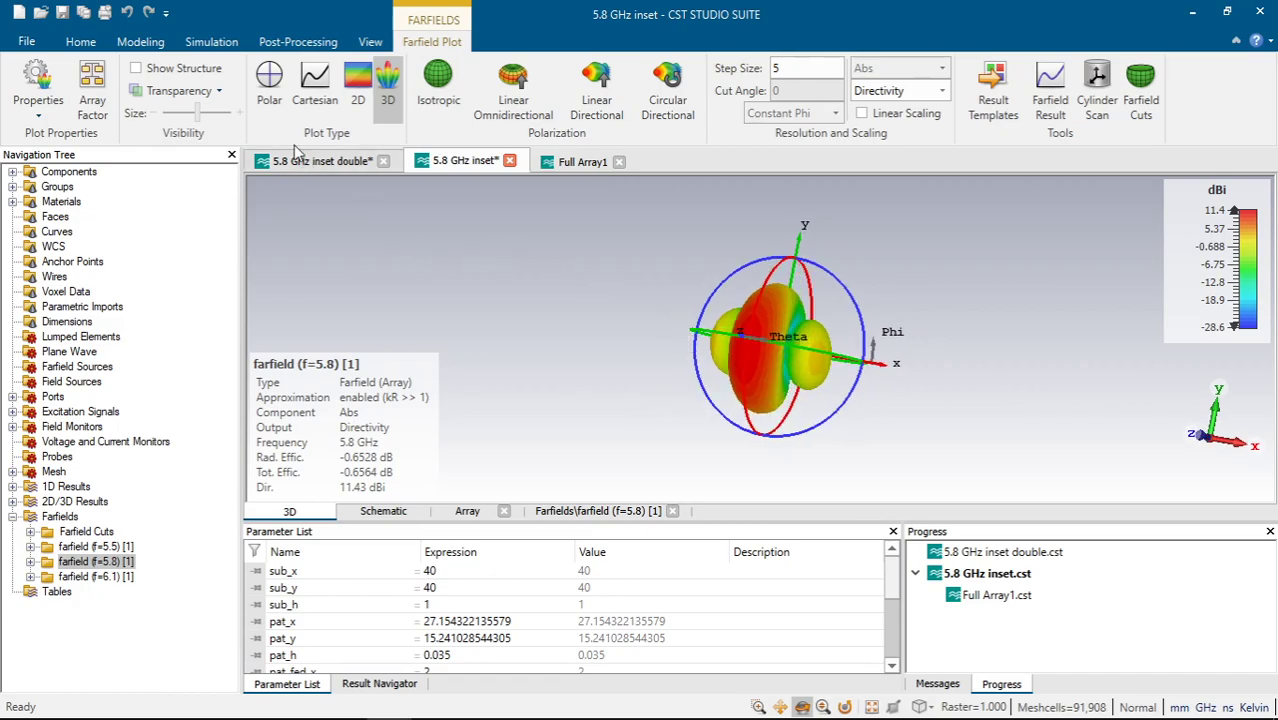
pyautogui.click(269, 85)
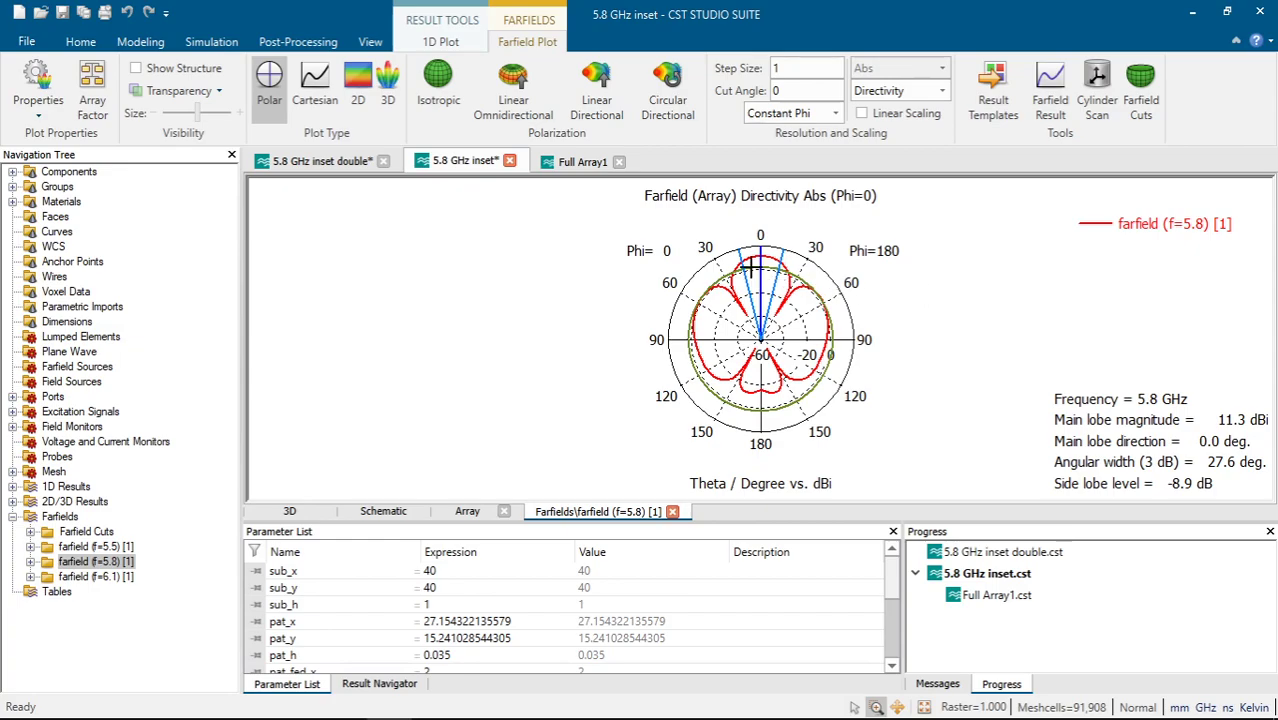
# Step: Set Phaseshift x to 30 so the elements run at -15° and 15°, and recompute
pyautogui.click(92, 90)
pyautogui.doubleClick(1000, 187)
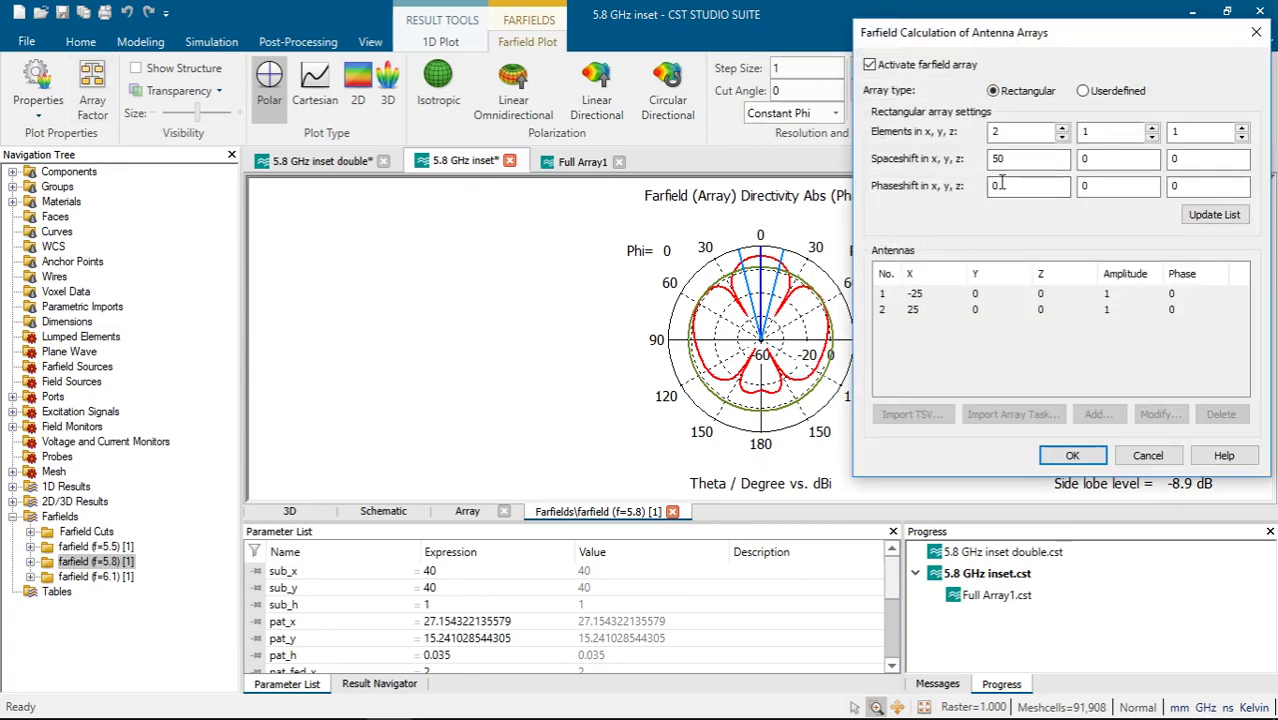
pyautogui.write('30')
pyautogui.moveTo(1006, 32); pyautogui.dragTo(538, 88)
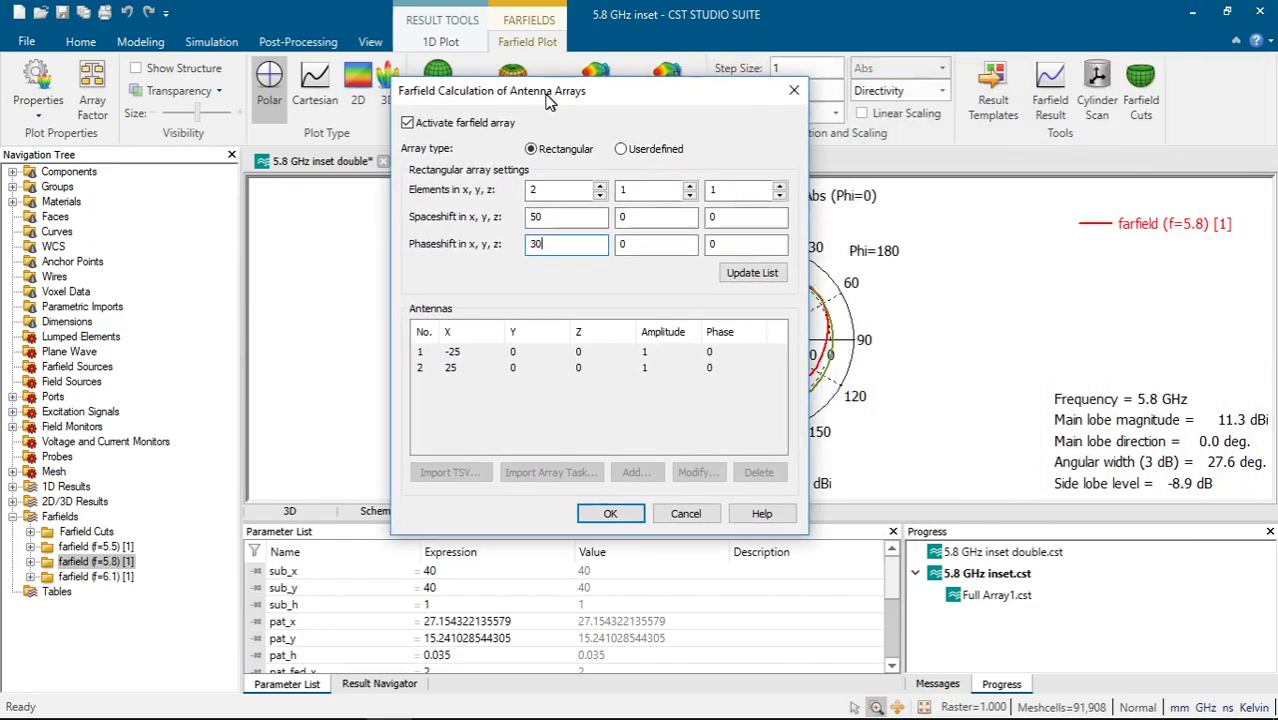
pyautogui.click(748, 271)
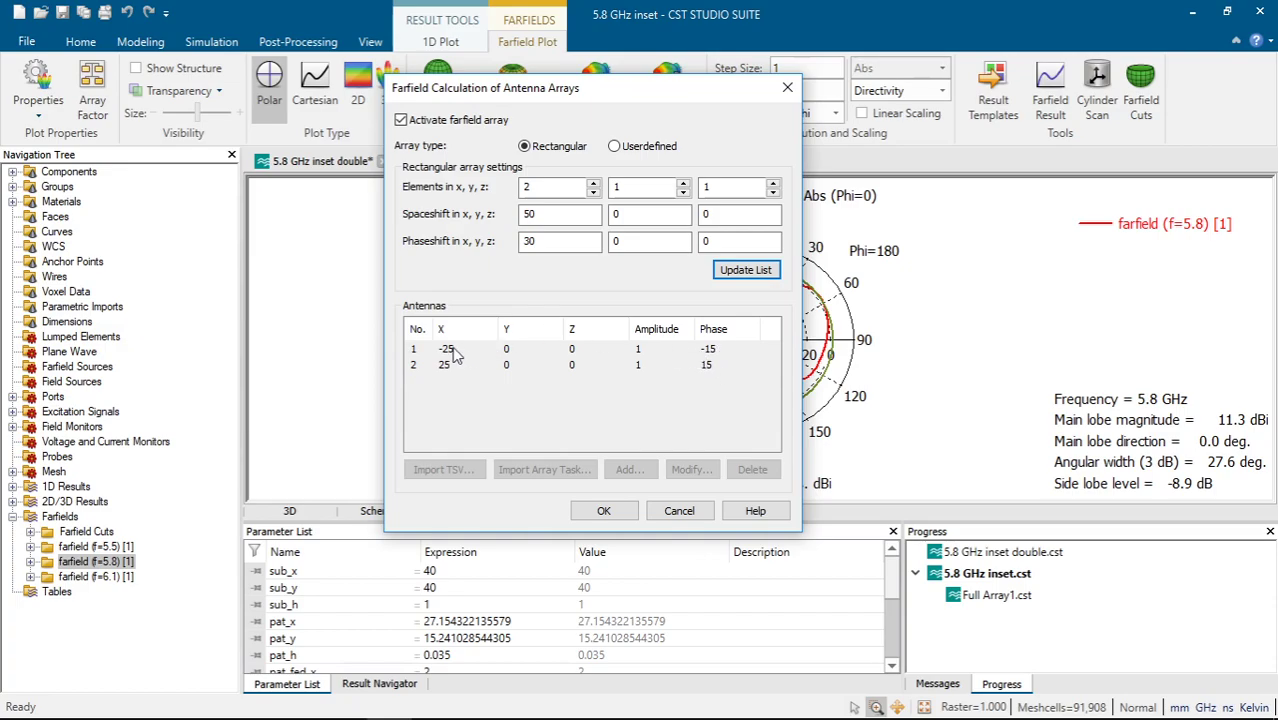
pyautogui.click(621, 510)
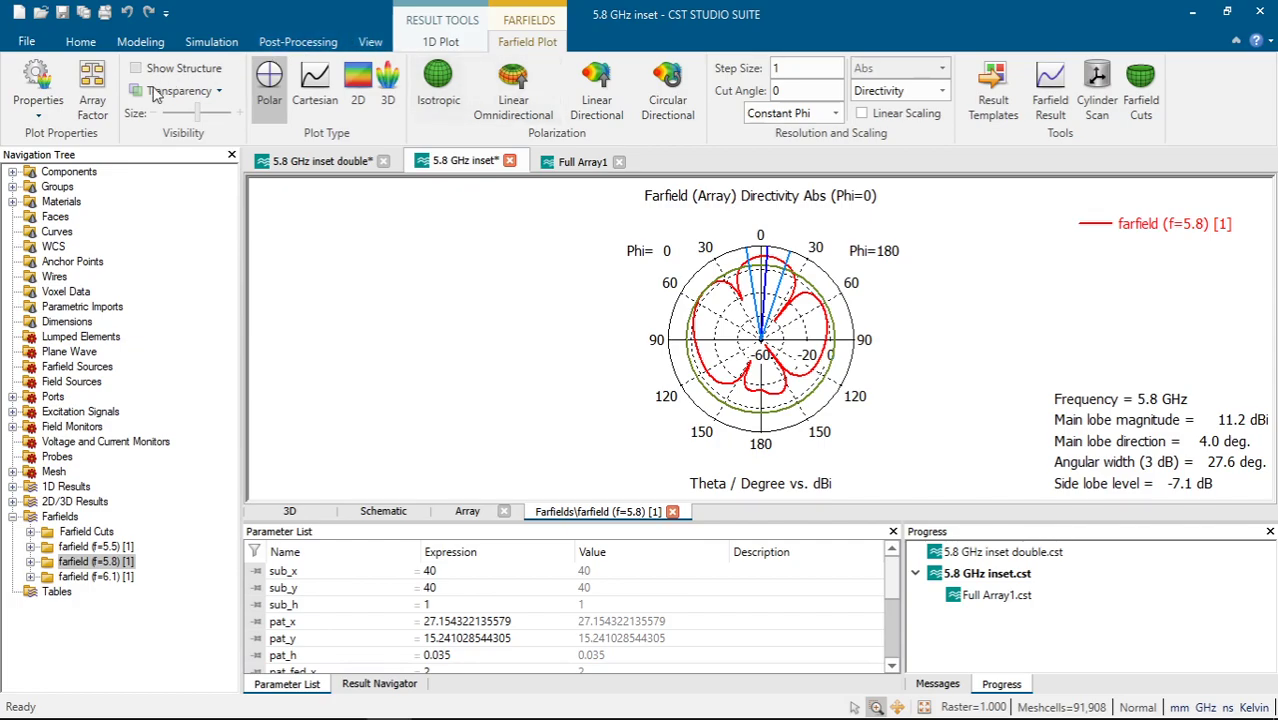
# Step: Change Phaseshift x to 60 with Spaceshift kept at 50, and recalculate the array farfield
pyautogui.click(92, 90)
pyautogui.doubleClick(1010, 187)
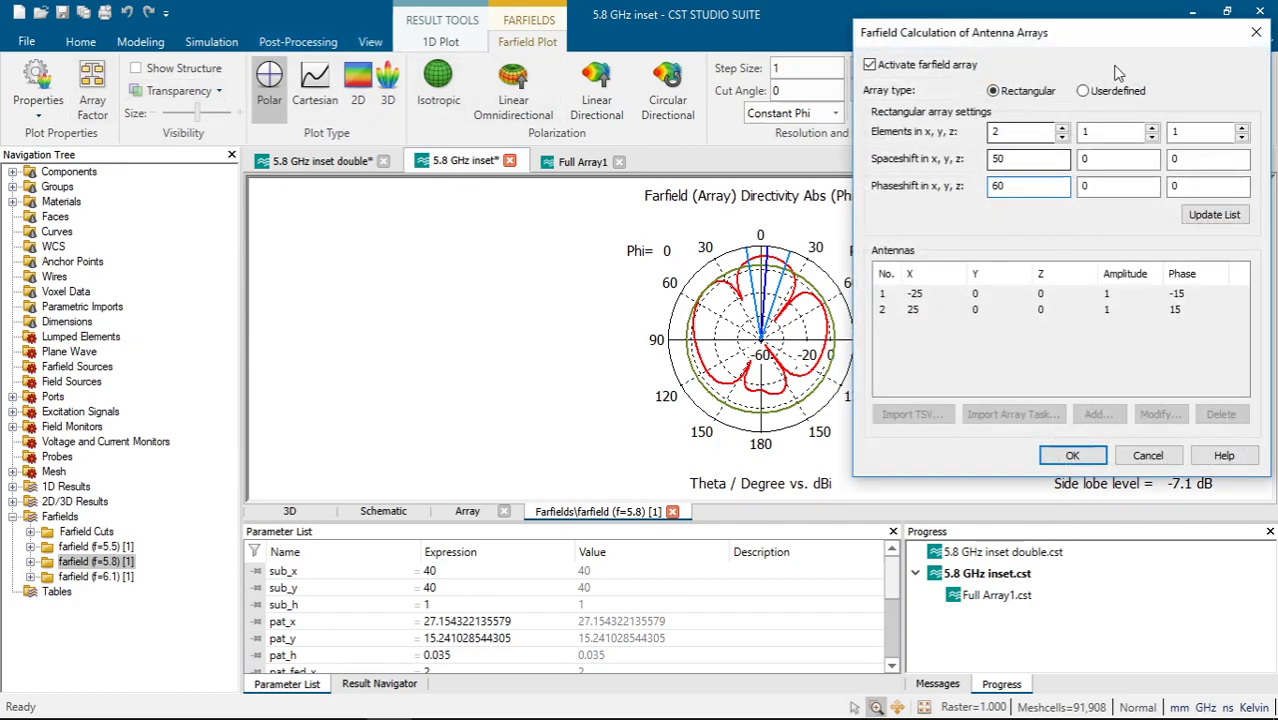
pyautogui.moveTo(960, 32); pyautogui.dragTo(496, 88)
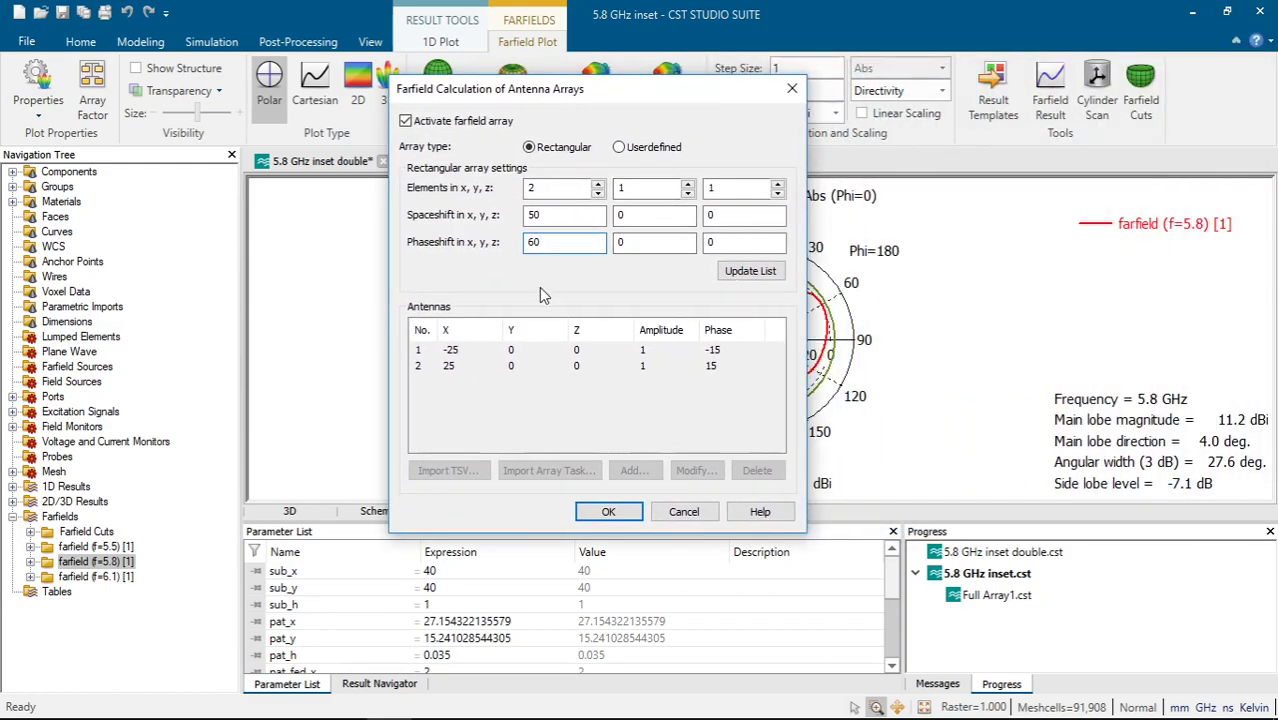
pyautogui.click(610, 512)
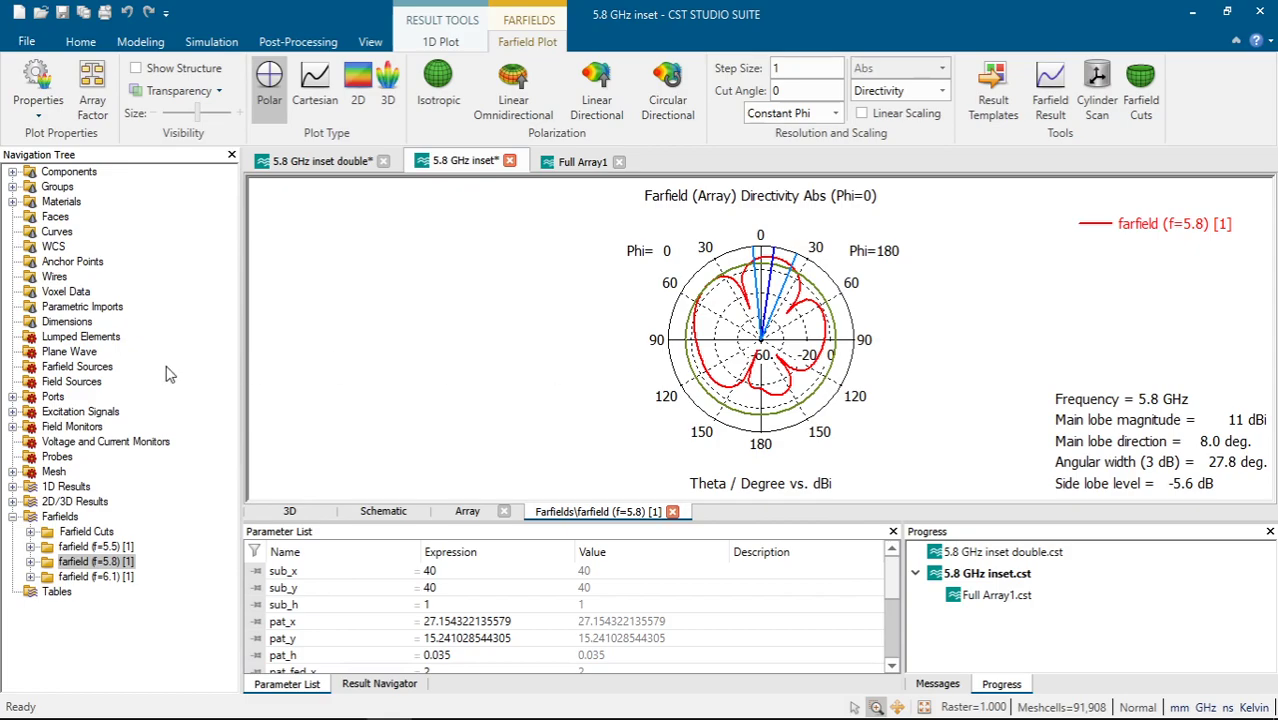
# Step: Show the steered farfield (f=5.8) as a 3D pattern and orbit it
pyautogui.click(70, 173)
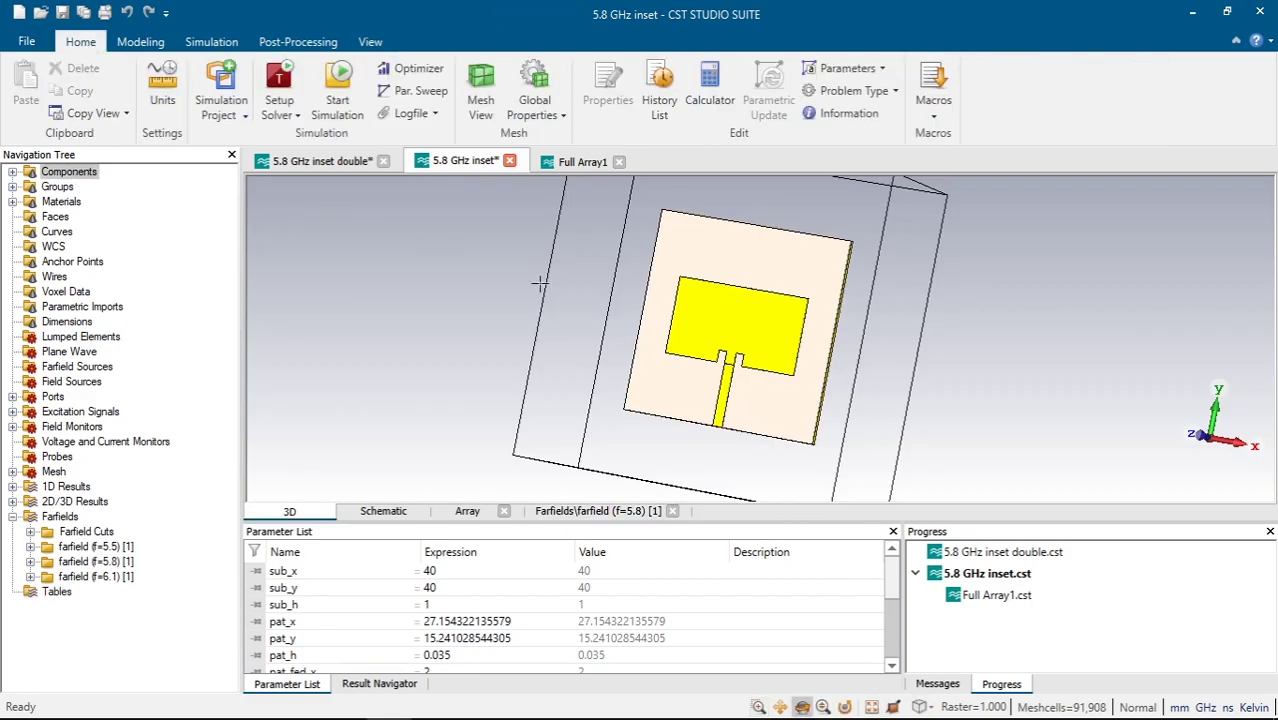
pyautogui.click(128, 561)
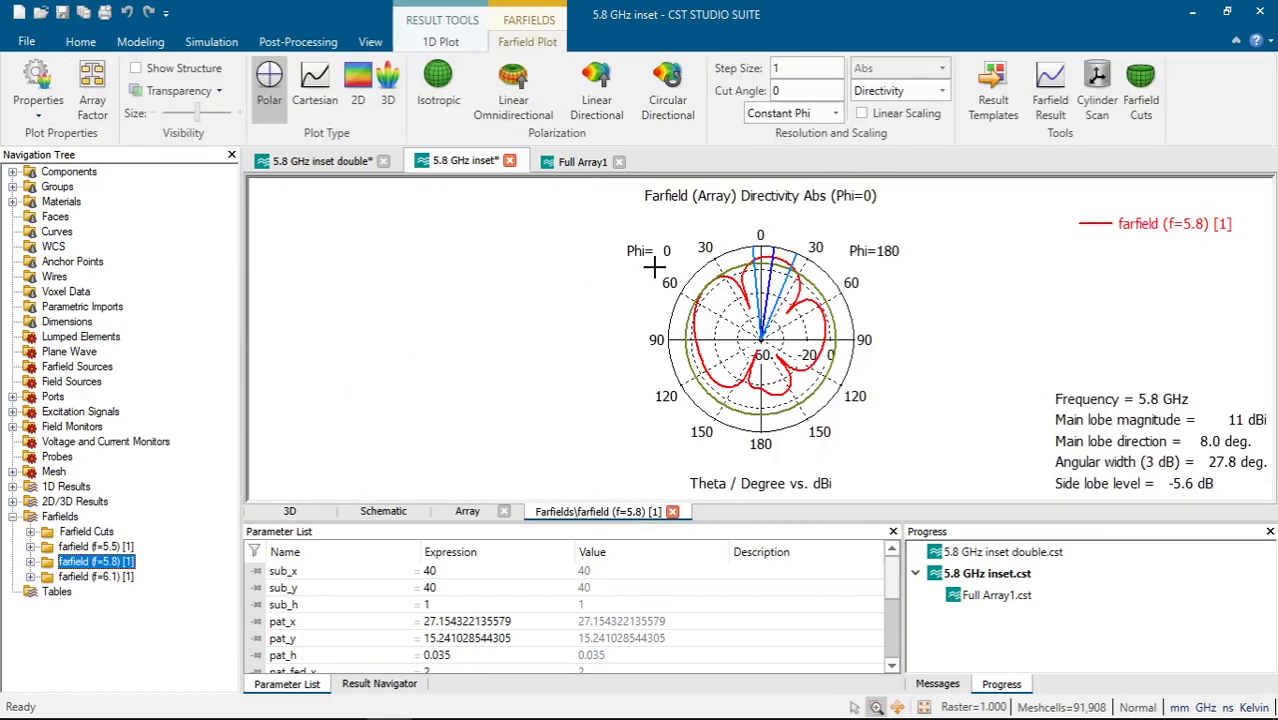
pyautogui.click(388, 108)
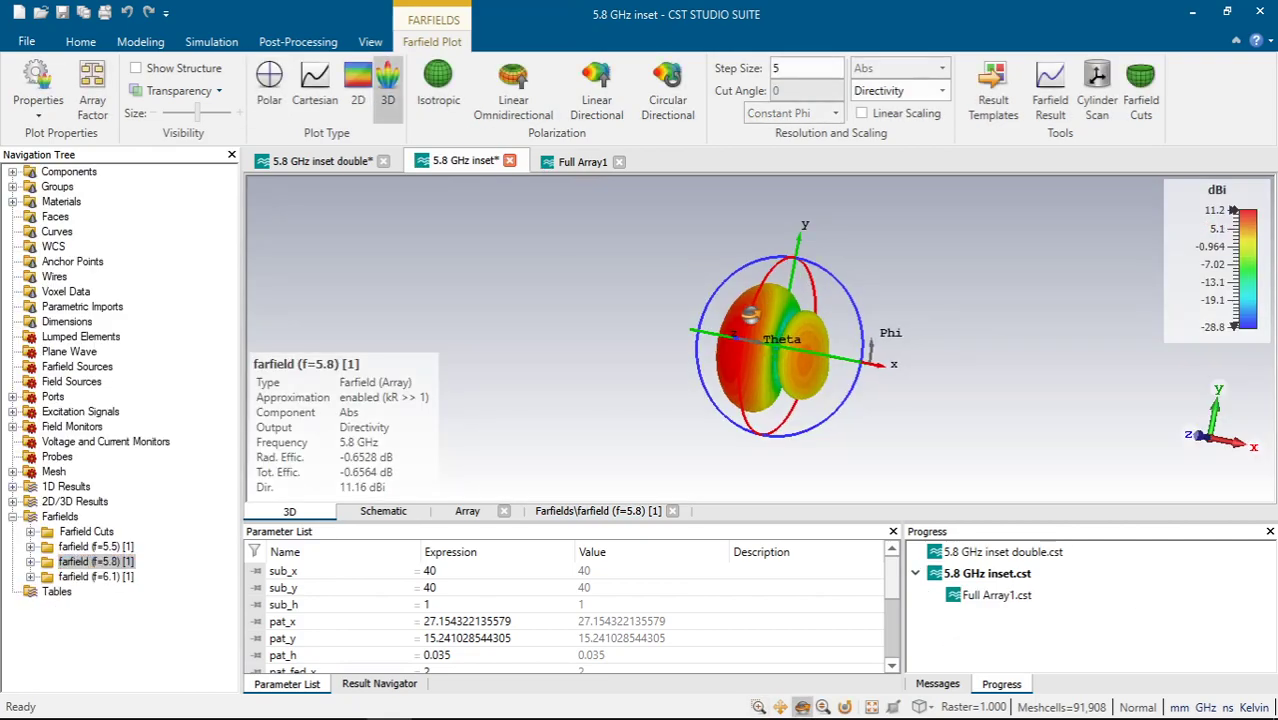
pyautogui.moveTo(746, 339); pyautogui.dragTo(855, 335)
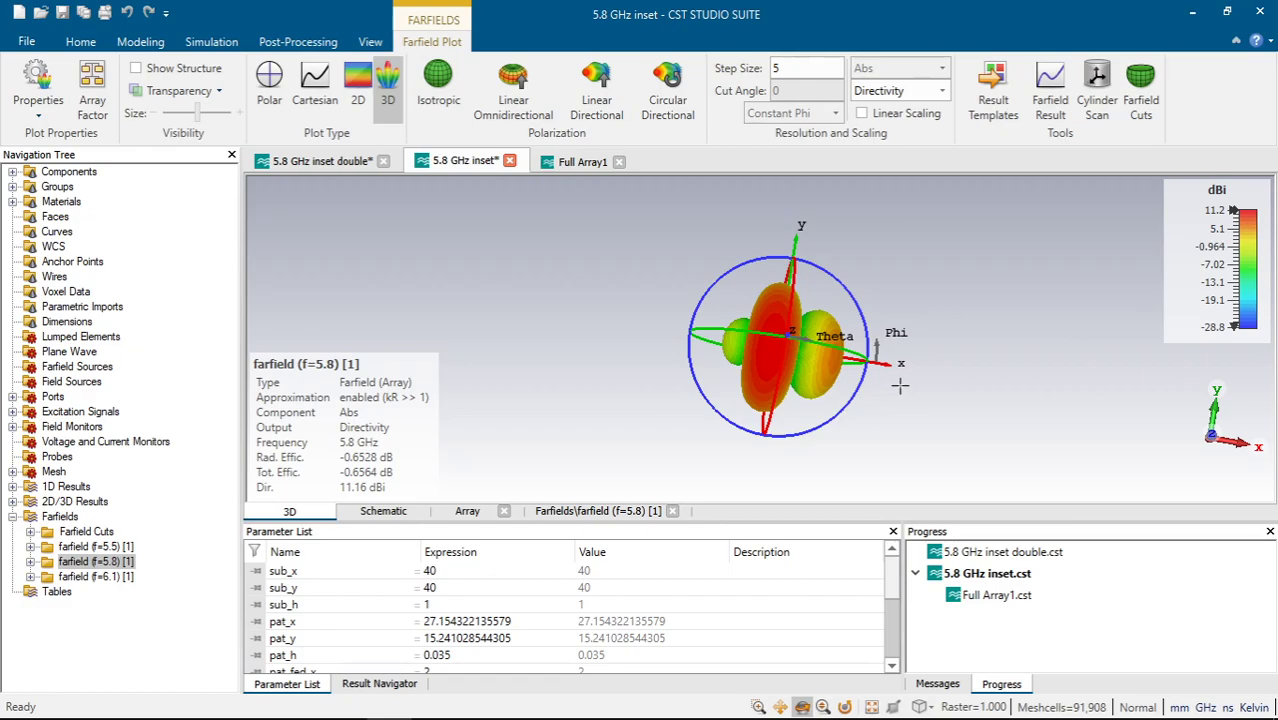
pyautogui.moveTo(862, 376); pyautogui.dragTo(792, 263)
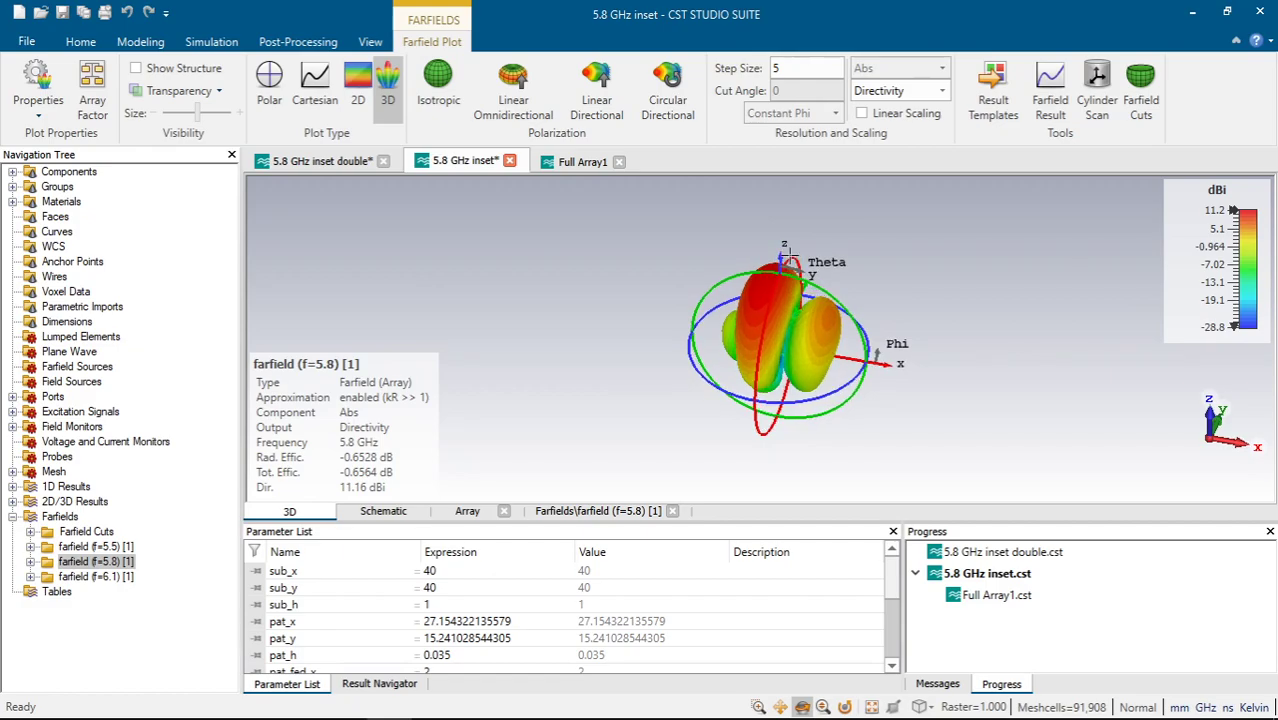
# Step: Close the Array and farfield views, inspect the Array task in the schematic, and list Simulation Project types
pyautogui.click(503, 511)
pyautogui.click(579, 511)
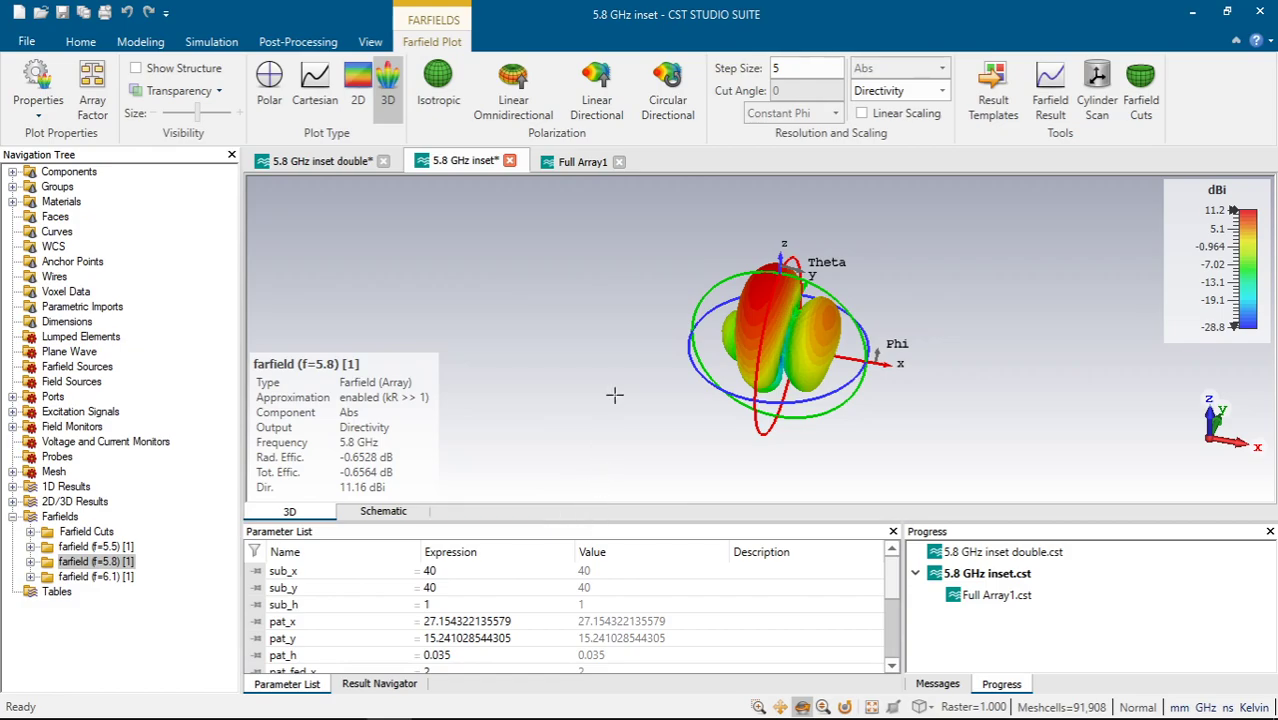
pyautogui.click(384, 511)
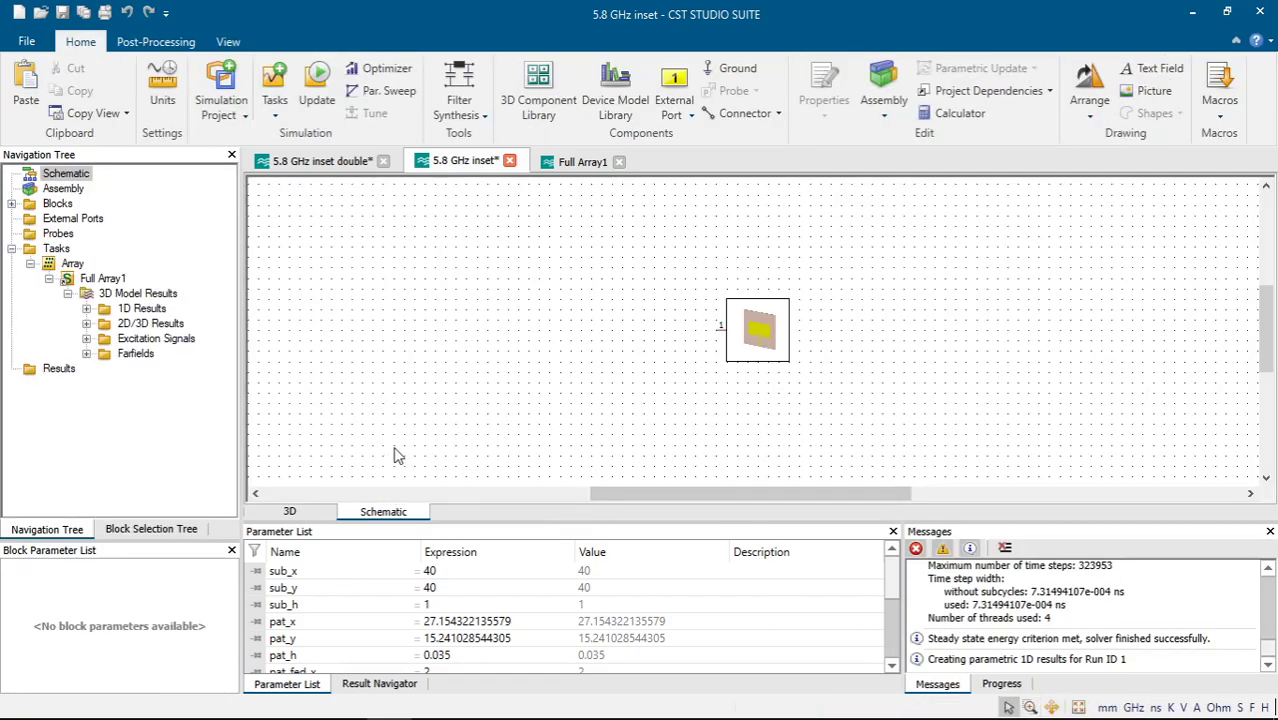
pyautogui.click(32, 264)
pyautogui.doubleClick(60, 265)
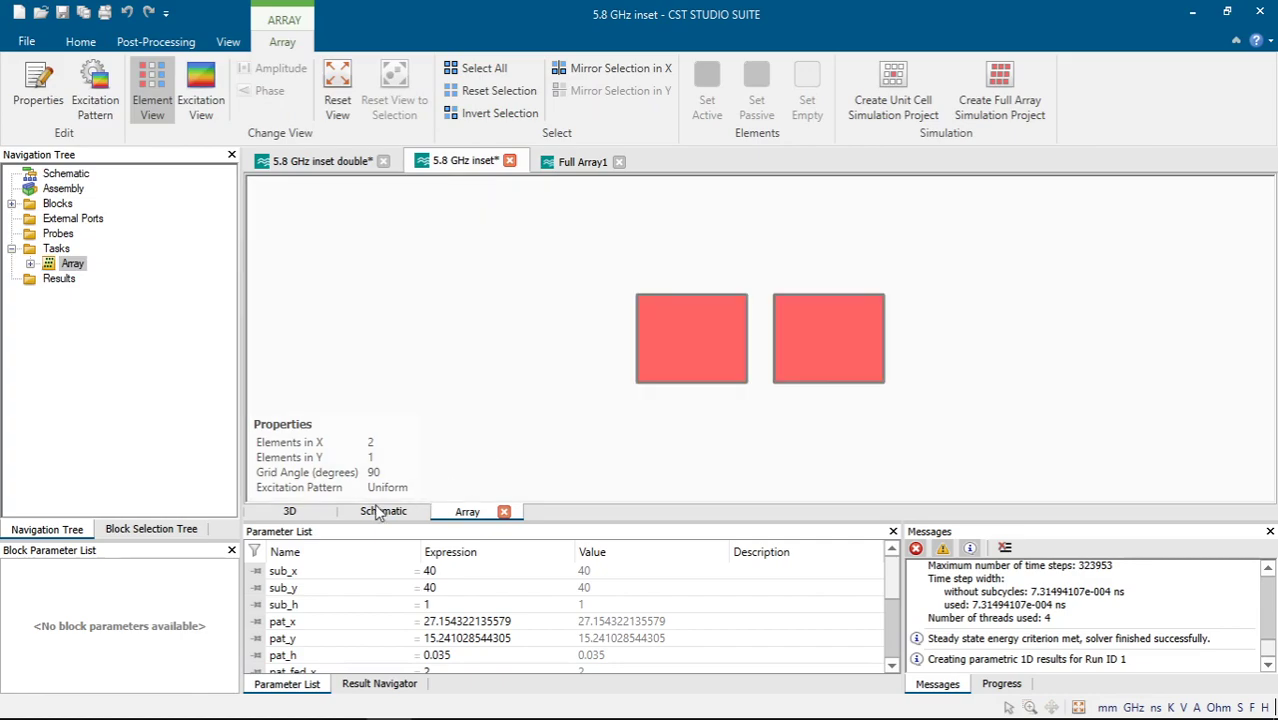
pyautogui.click(289, 511)
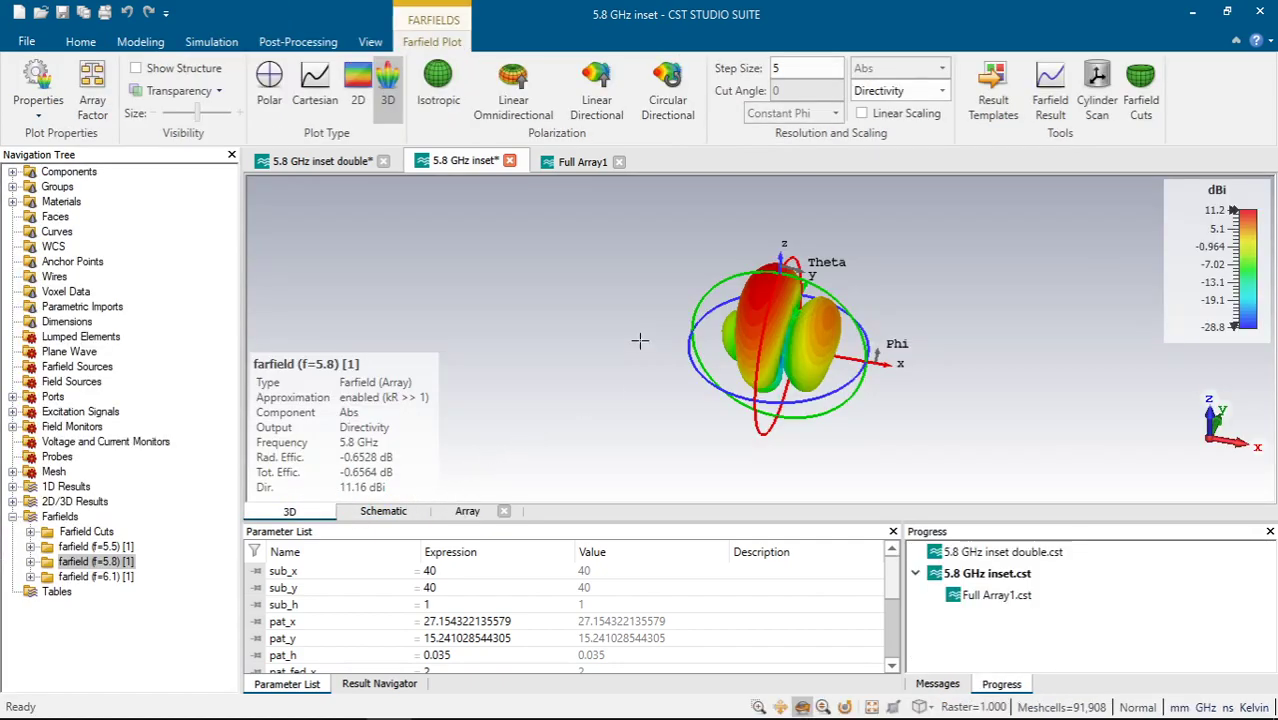
pyautogui.click(370, 513)
pyautogui.click(221, 110)
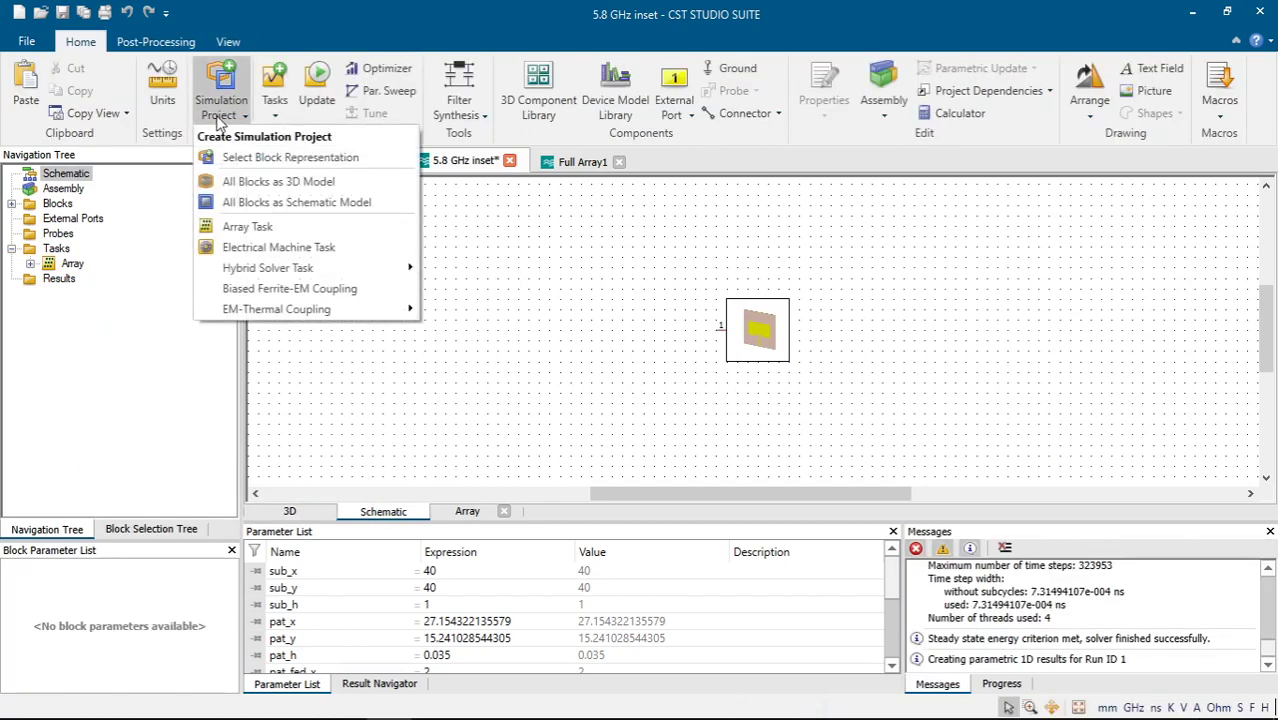
# Step: Start a new Array Task, try the Diamond, Hexagon and Octagon shapes, then return to Custom
pyautogui.click(247, 227)
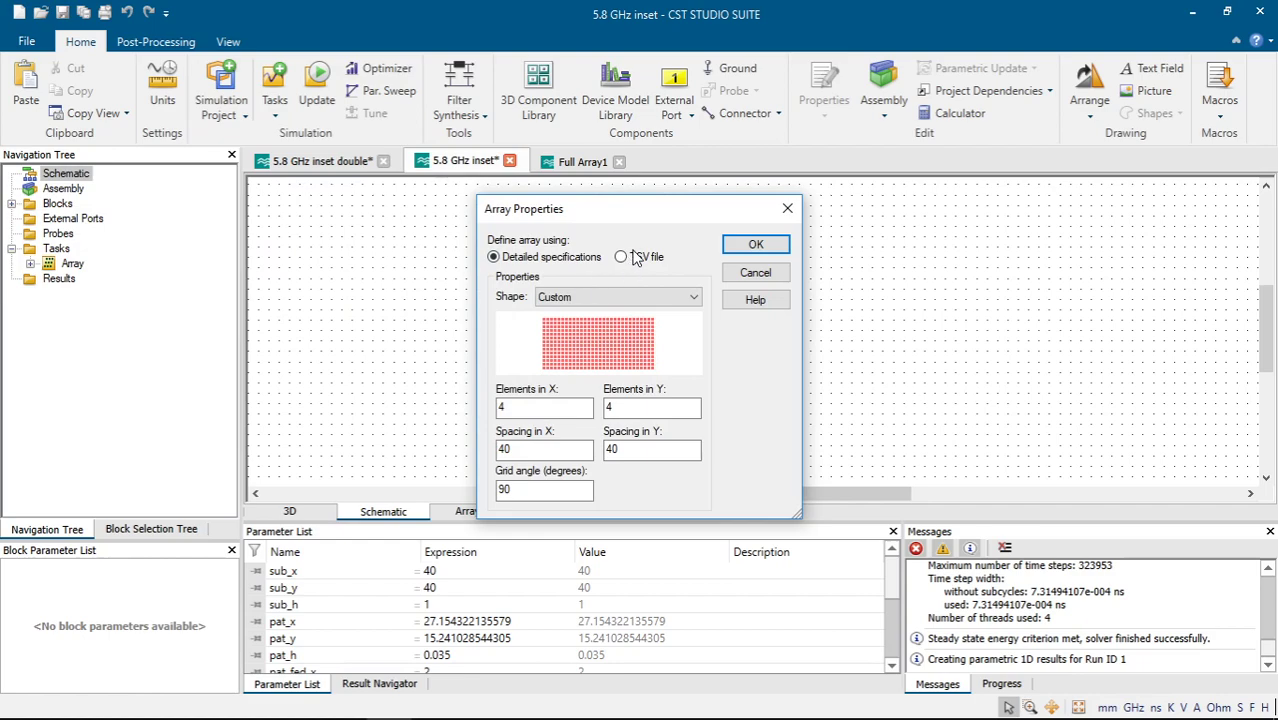
pyautogui.moveTo(628, 214); pyautogui.dragTo(623, 168)
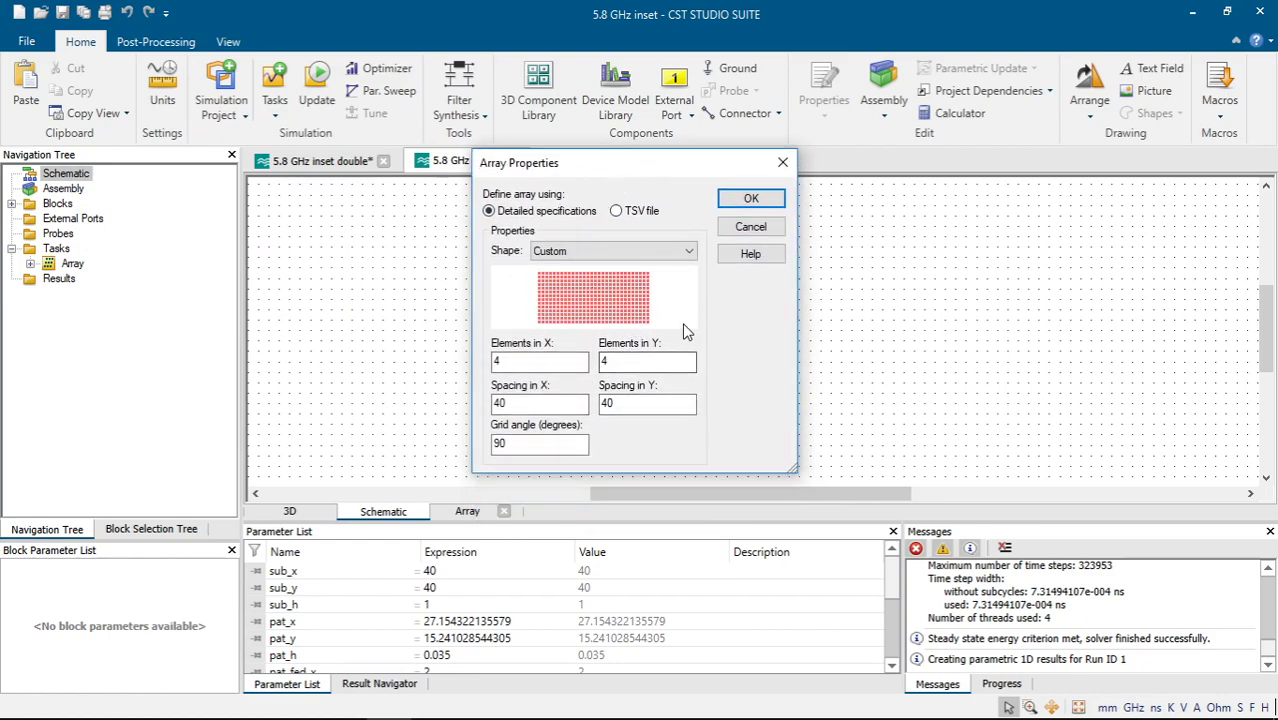
pyautogui.click(641, 256)
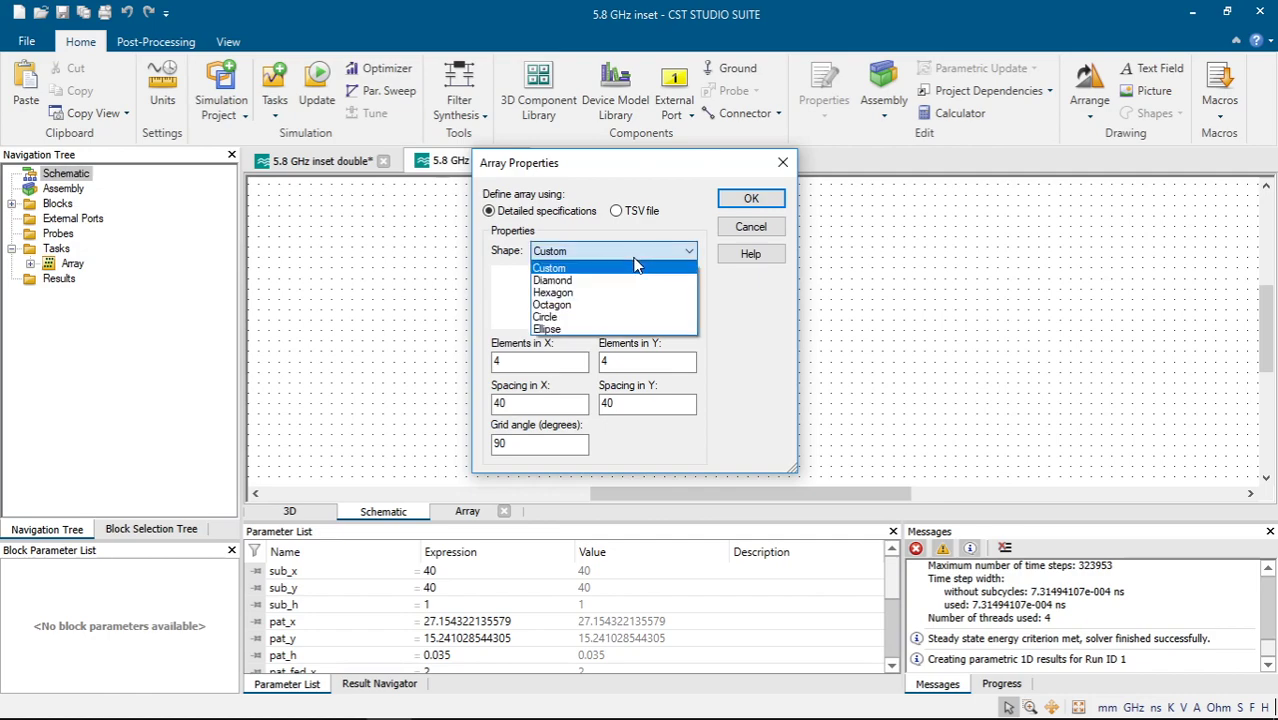
pyautogui.click(612, 281)
pyautogui.click(605, 252)
pyautogui.click(600, 292)
pyautogui.click(604, 252)
pyautogui.press('Down')
pyautogui.press('Return')
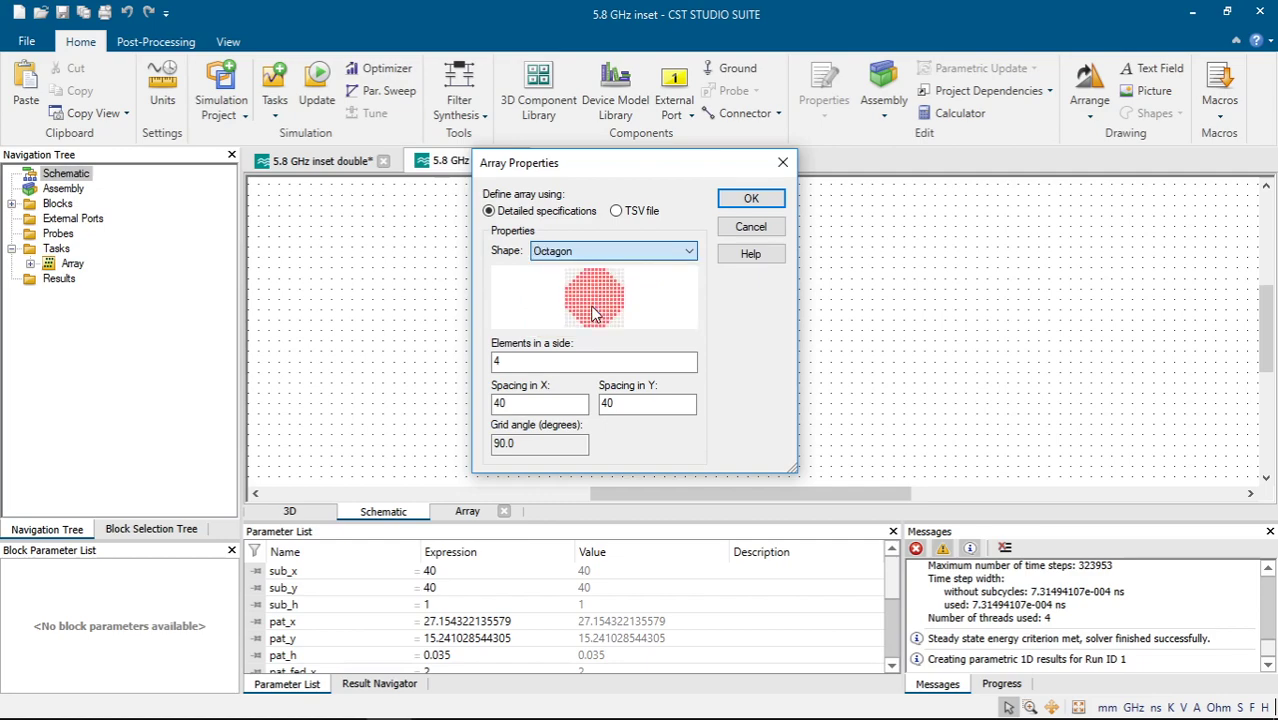
pyautogui.click(589, 256)
pyautogui.click(585, 270)
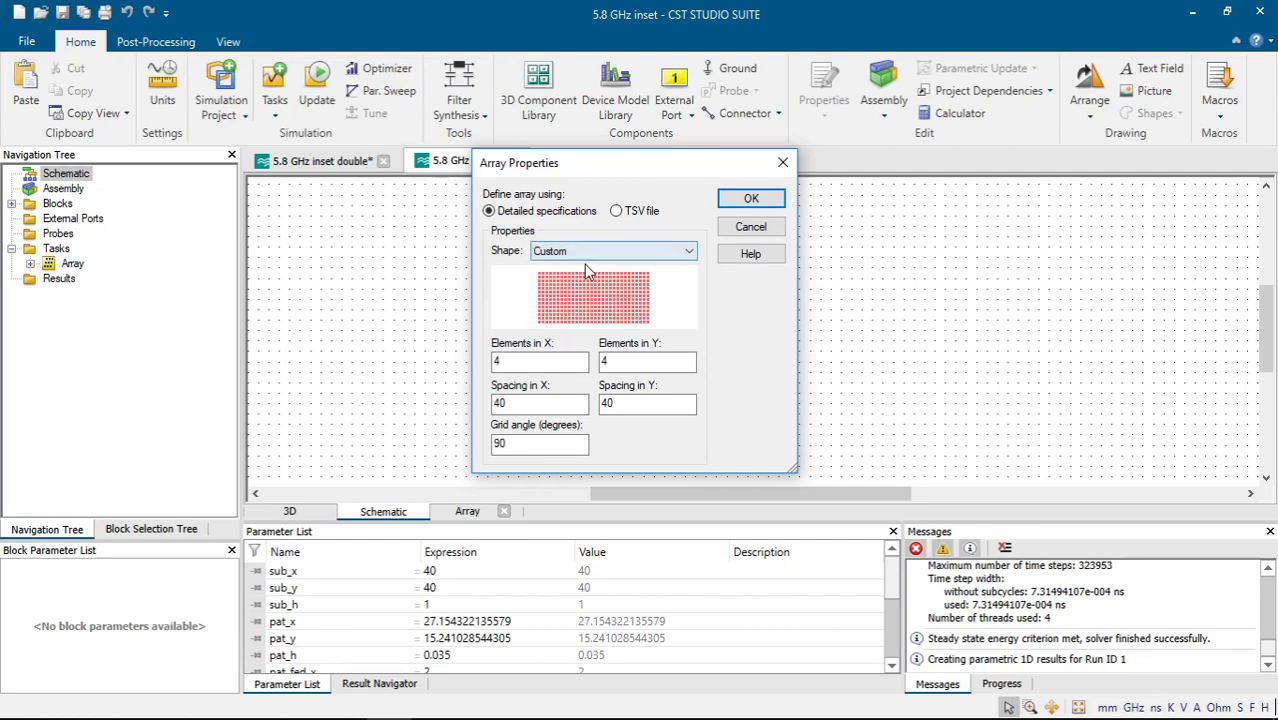
# Step: Set Elements in X to 2, Elements in Y to 1, Spacing in X to 50, and confirm
pyautogui.moveTo(527, 358); pyautogui.dragTo(490, 364)
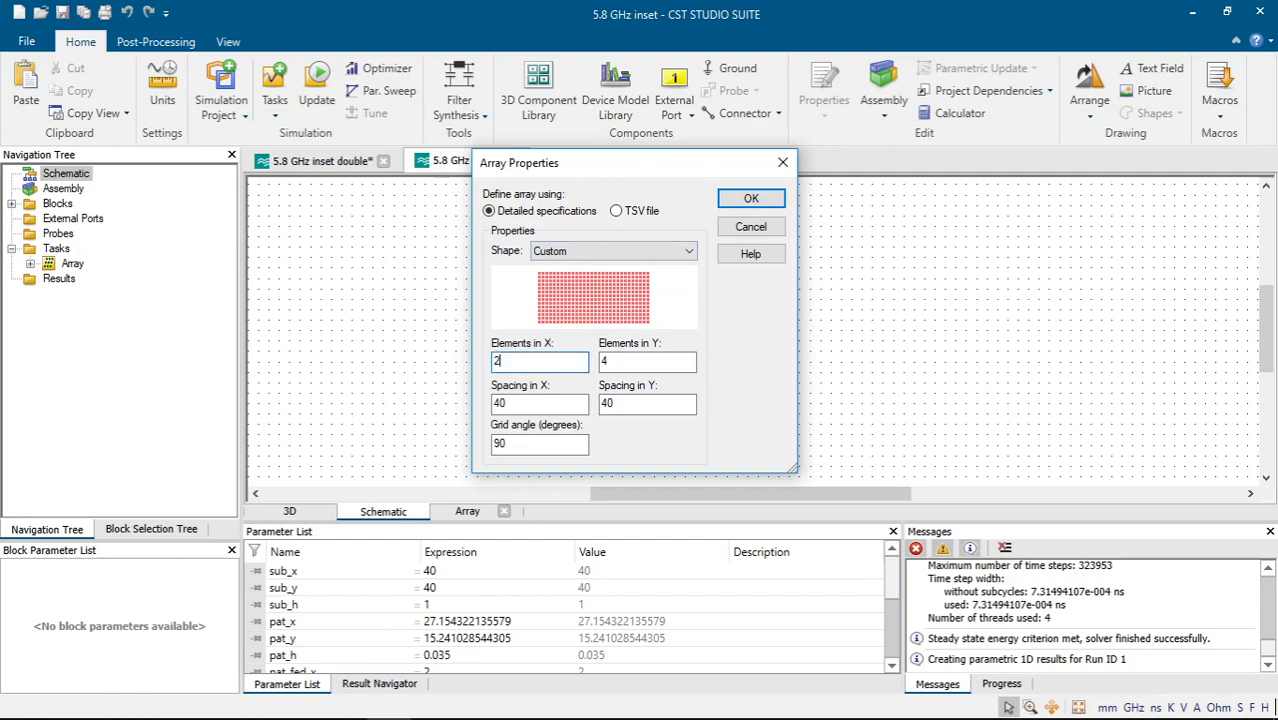
pyautogui.write('2')
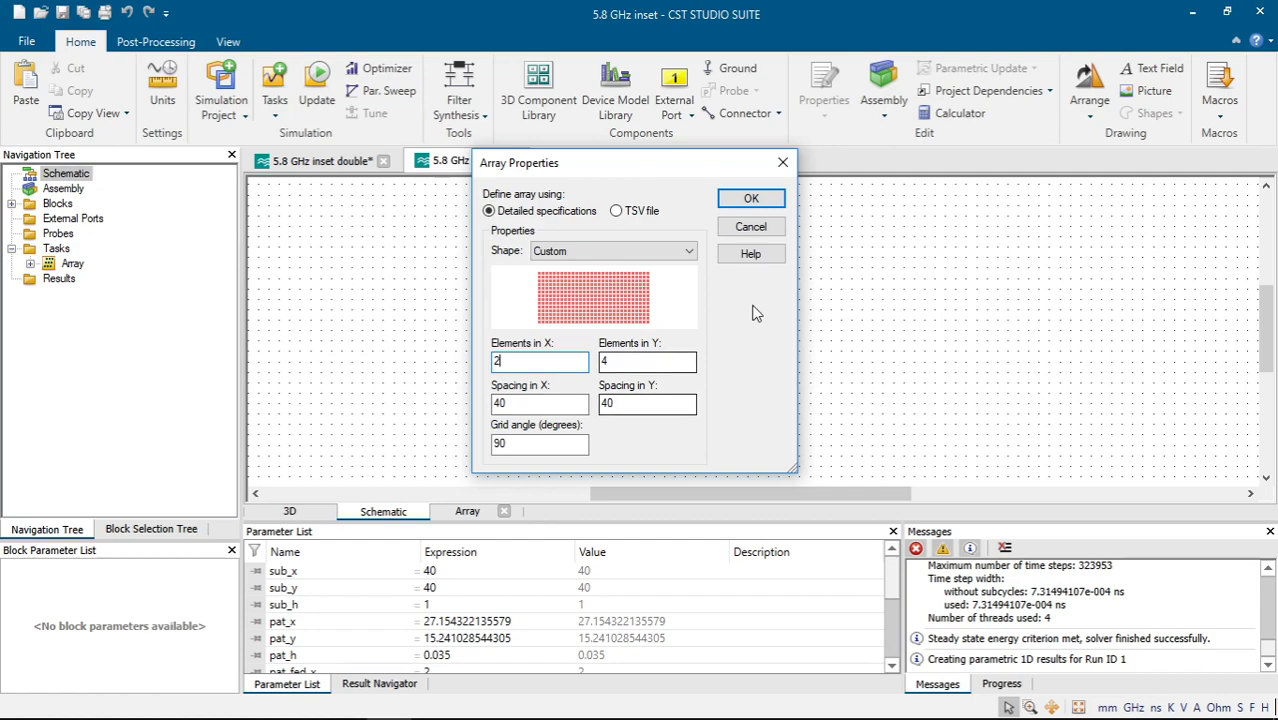
pyautogui.moveTo(612, 362); pyautogui.dragTo(597, 372)
pyautogui.write('1')
pyautogui.moveTo(530, 404); pyautogui.dragTo(466, 410)
pyautogui.write('50')
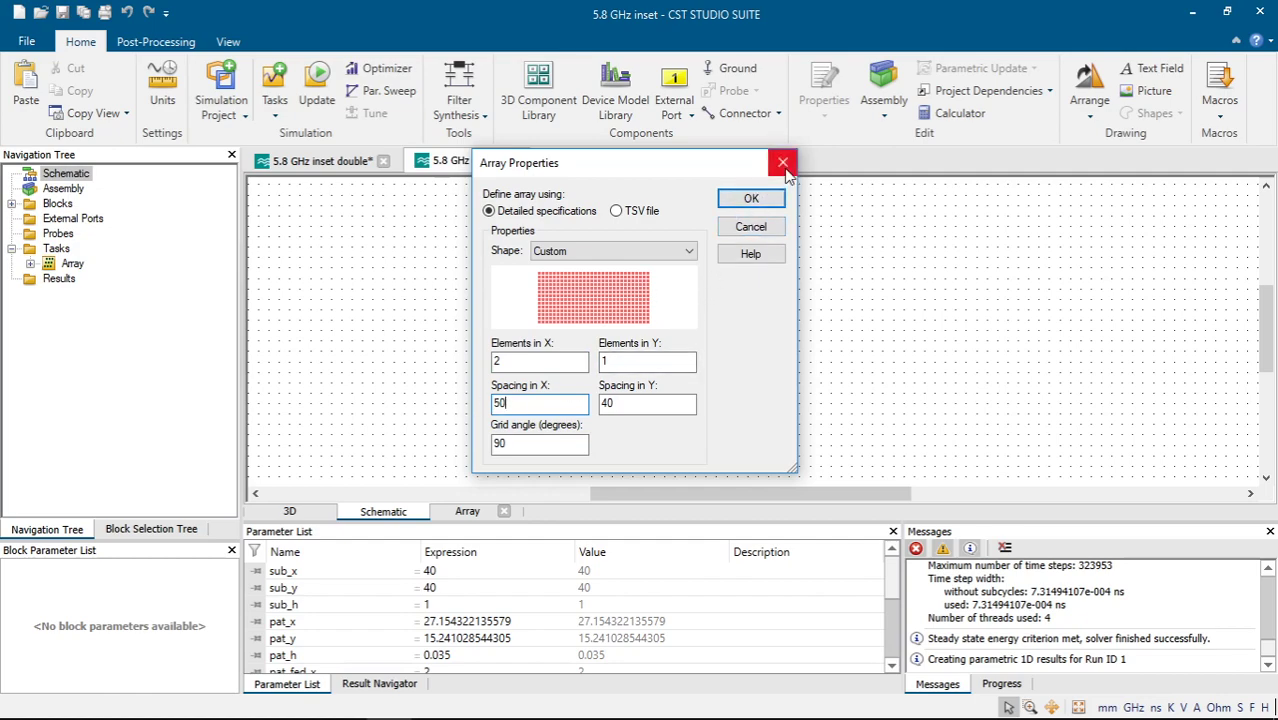
pyautogui.click(752, 199)
pyautogui.doubleClick(70, 264)
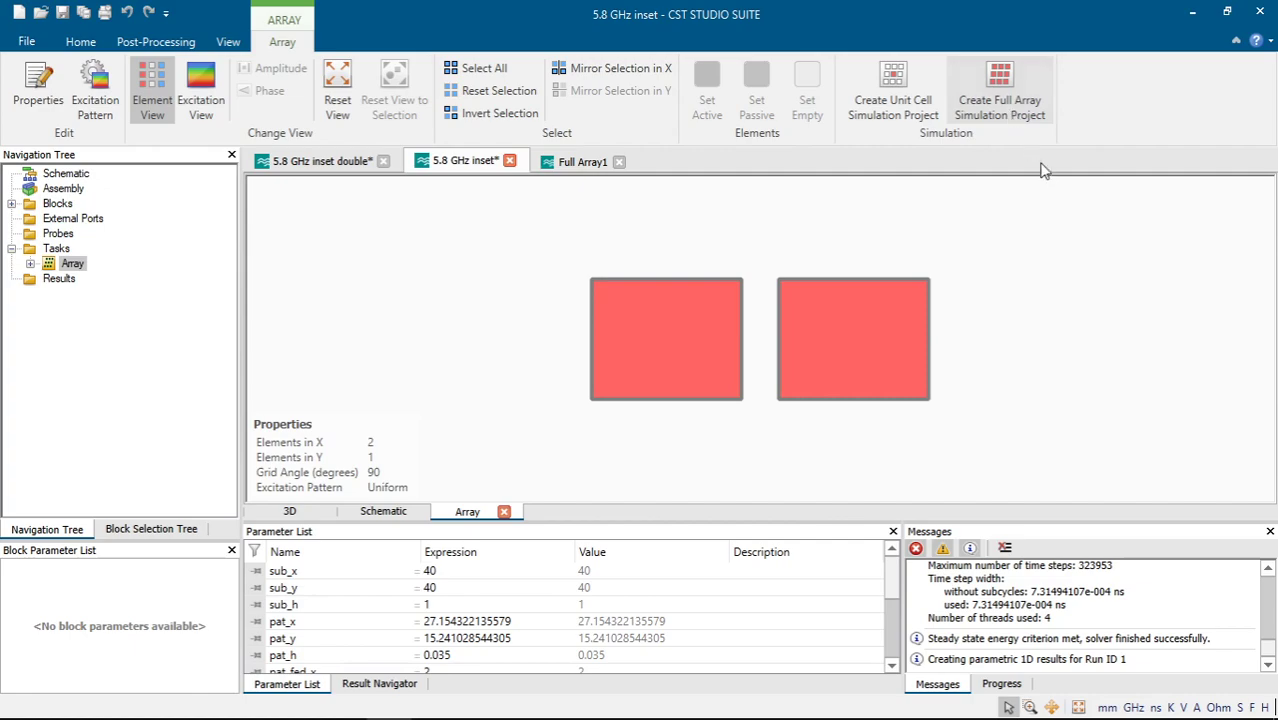
# Step: Check the left and right elements' excitation: each active, amplitude 1, phase 0
pyautogui.click(707, 328)
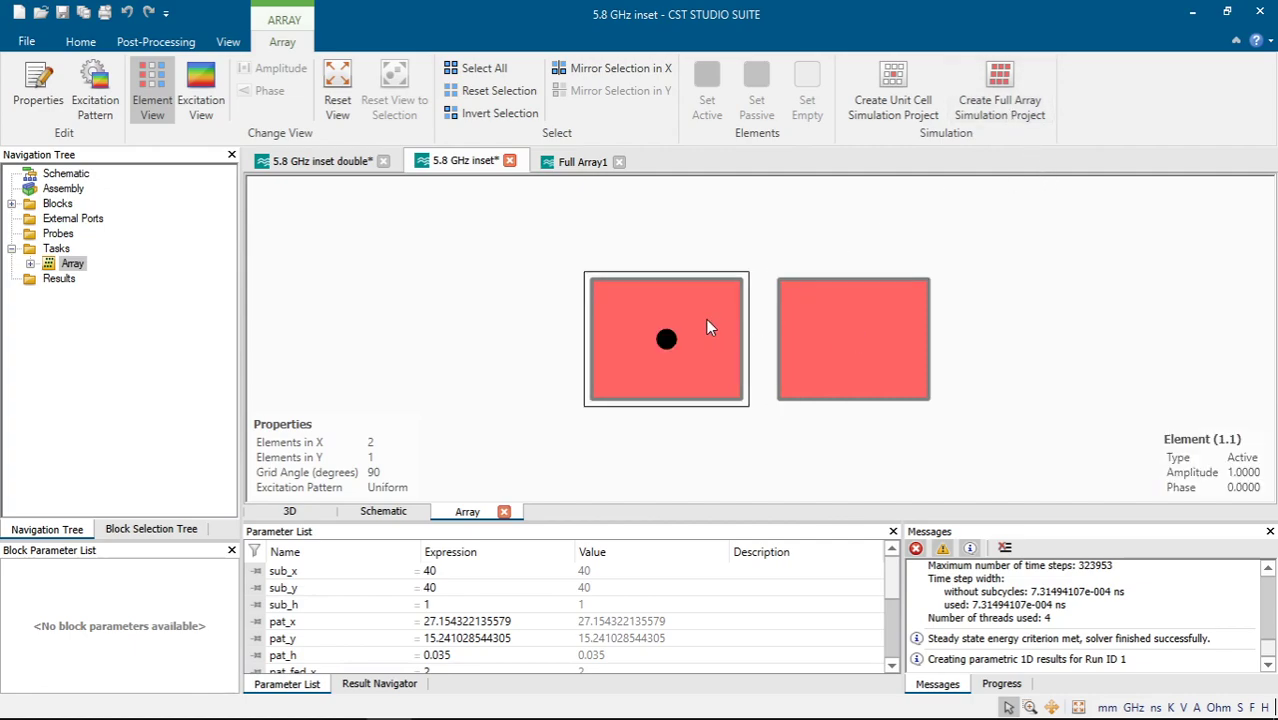
pyautogui.click(855, 335)
pyautogui.click(724, 320)
pyautogui.click(803, 318)
pyautogui.click(730, 322)
pyautogui.click(785, 327)
pyautogui.click(735, 318)
pyautogui.click(787, 317)
pyautogui.click(710, 325)
pyautogui.click(774, 321)
pyautogui.click(735, 322)
pyautogui.click(786, 285)
pyautogui.click(845, 240)
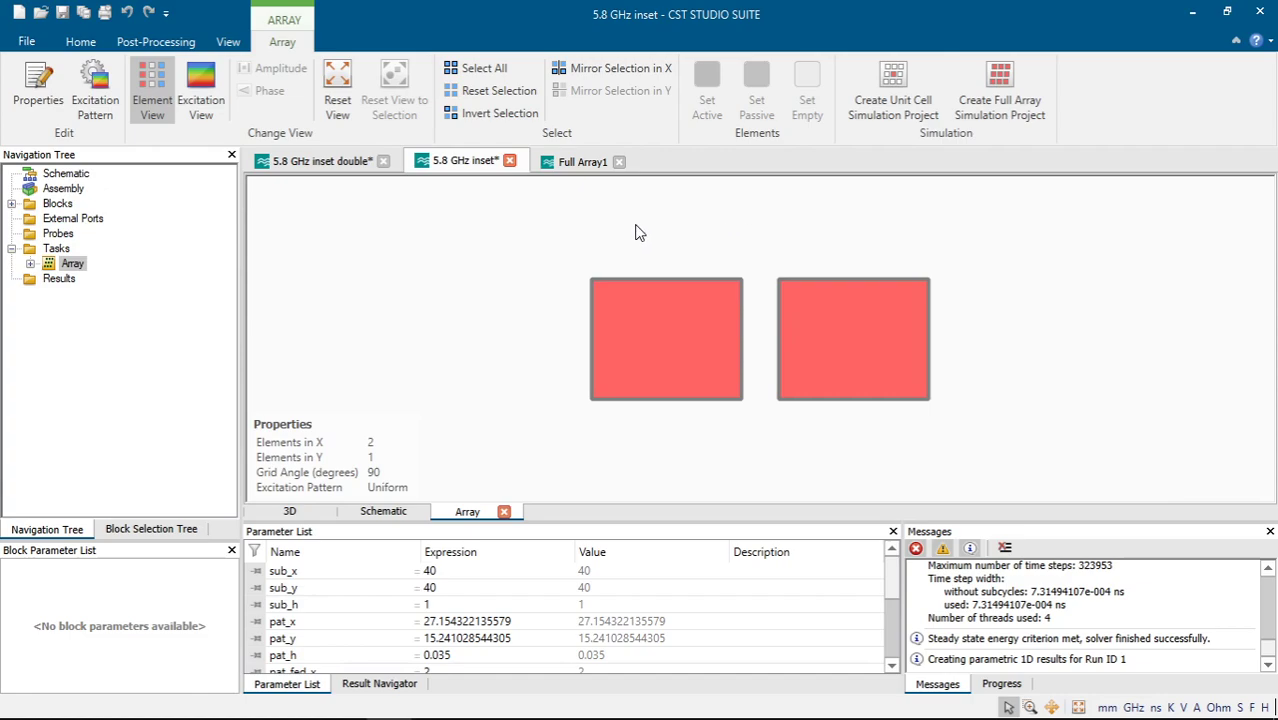
# Step: Open the Full Array1 project and orbit its two-patch array model
pyautogui.click(567, 165)
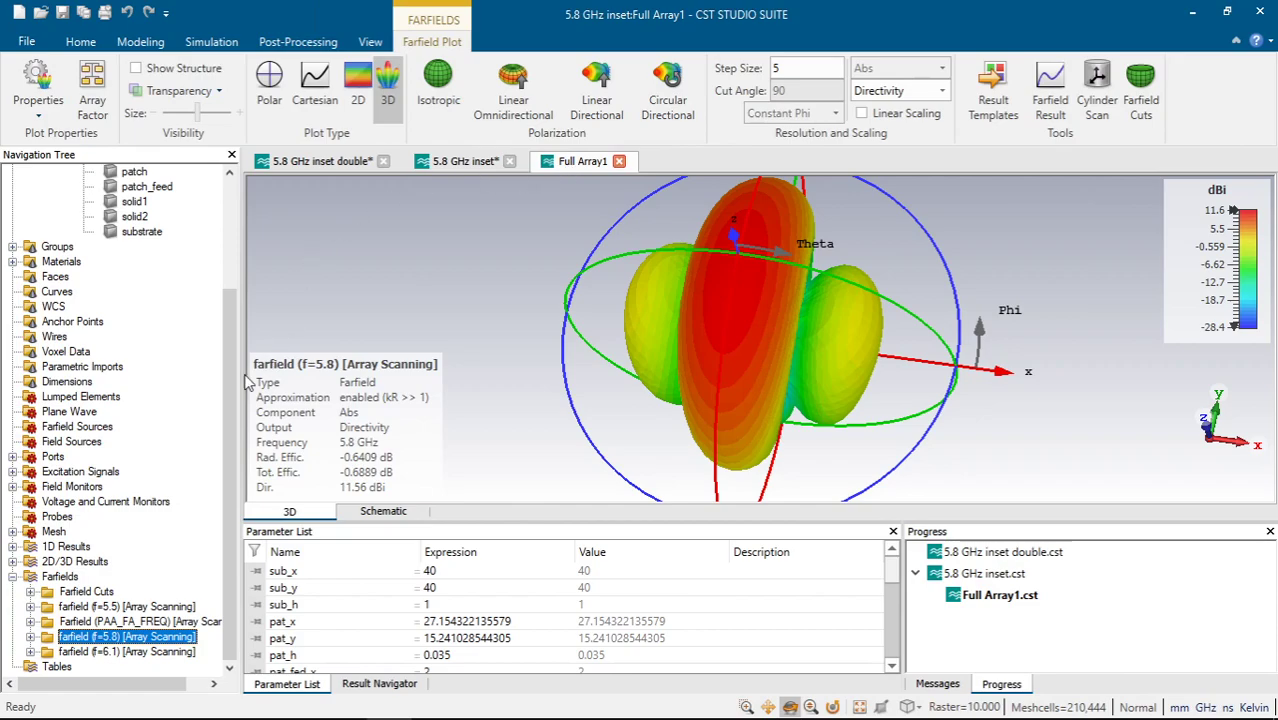
pyautogui.scroll(5, 228, 390)
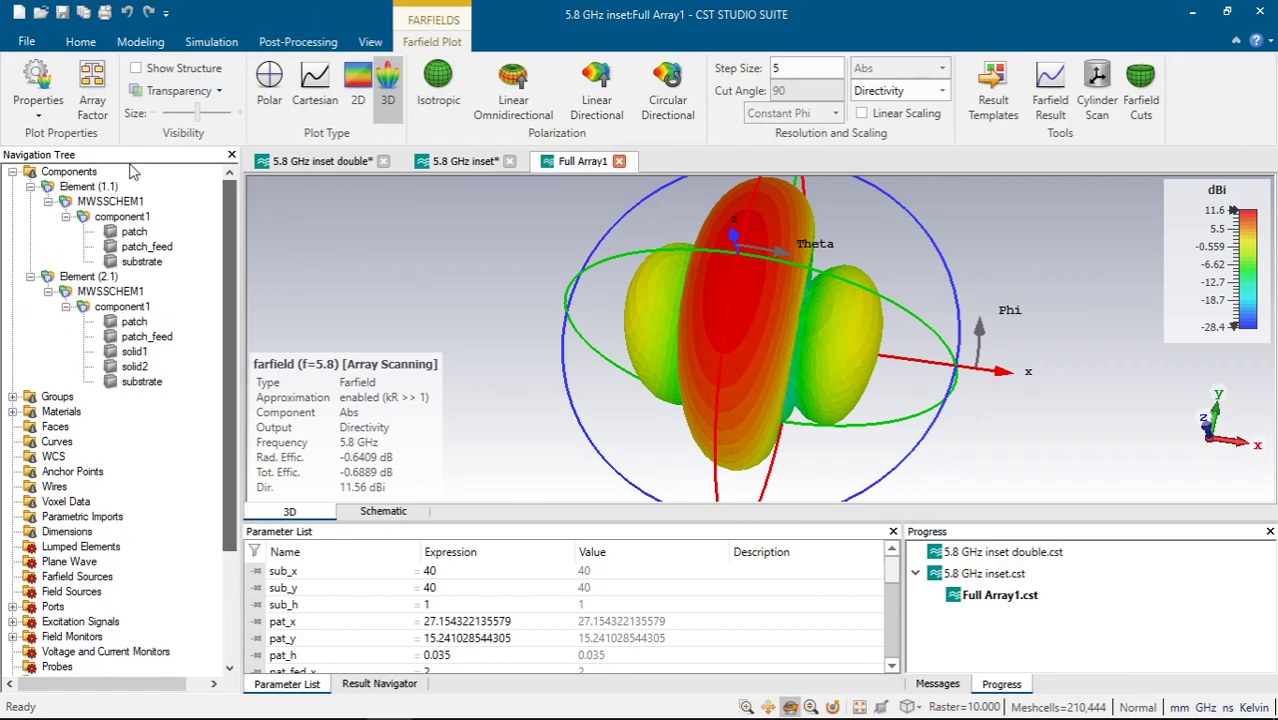
pyautogui.click(80, 173)
pyautogui.moveTo(663, 258); pyautogui.dragTo(658, 260)
pyautogui.scroll(-2, 667, 329)
pyautogui.scroll(2, 690, 306)
pyautogui.scroll(-2, 690, 306)
pyautogui.moveTo(708, 277); pyautogui.dragTo(638, 273)
pyautogui.scroll(-3, 203, 500)
# Step: Orbit the Farfield (PAA_FA_FREQ) array scanning beam from several angles, then return to the model
pyautogui.click(118, 622)
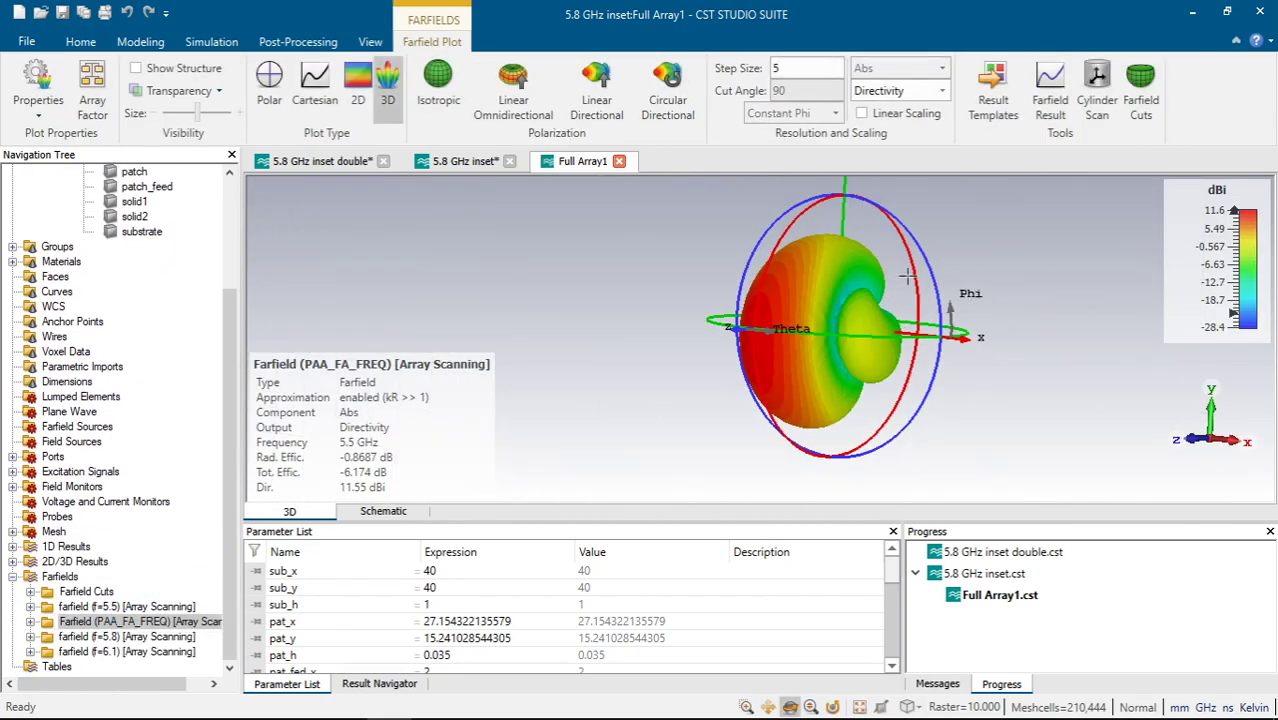
pyautogui.moveTo(907, 276); pyautogui.dragTo(1103, 272)
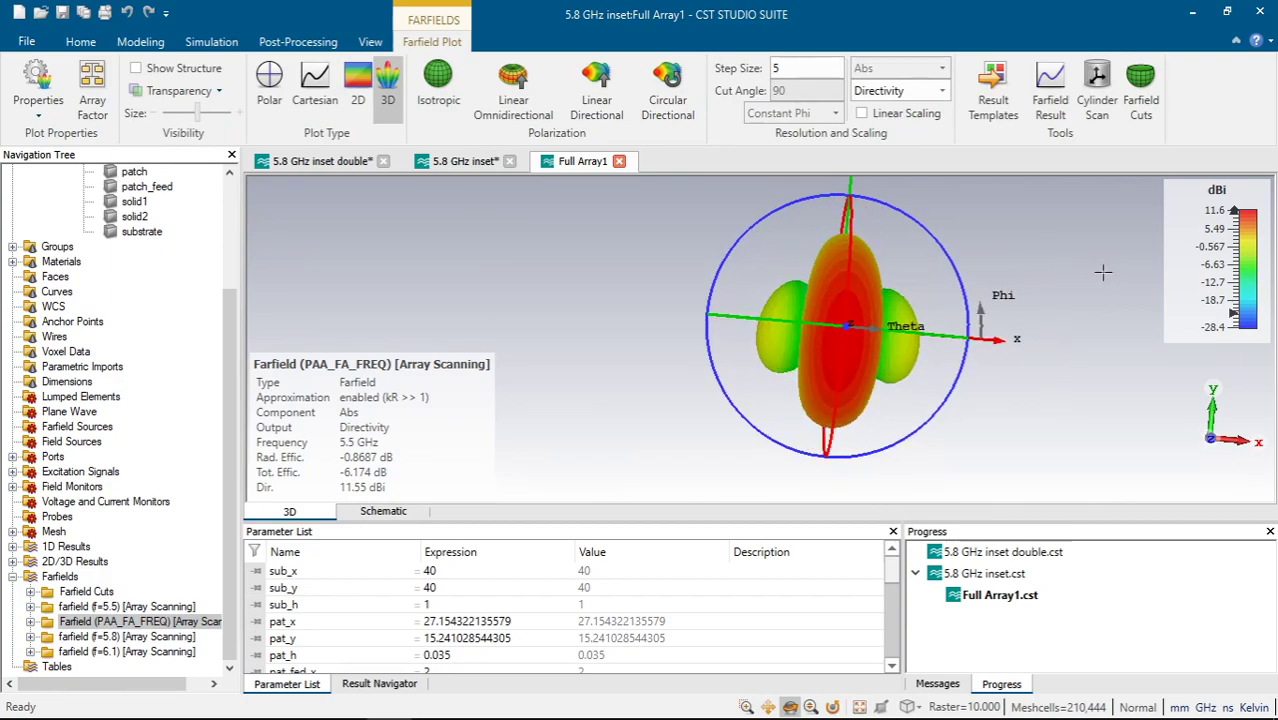
pyautogui.moveTo(938, 356); pyautogui.dragTo(897, 253)
pyautogui.moveTo(837, 363); pyautogui.dragTo(848, 280)
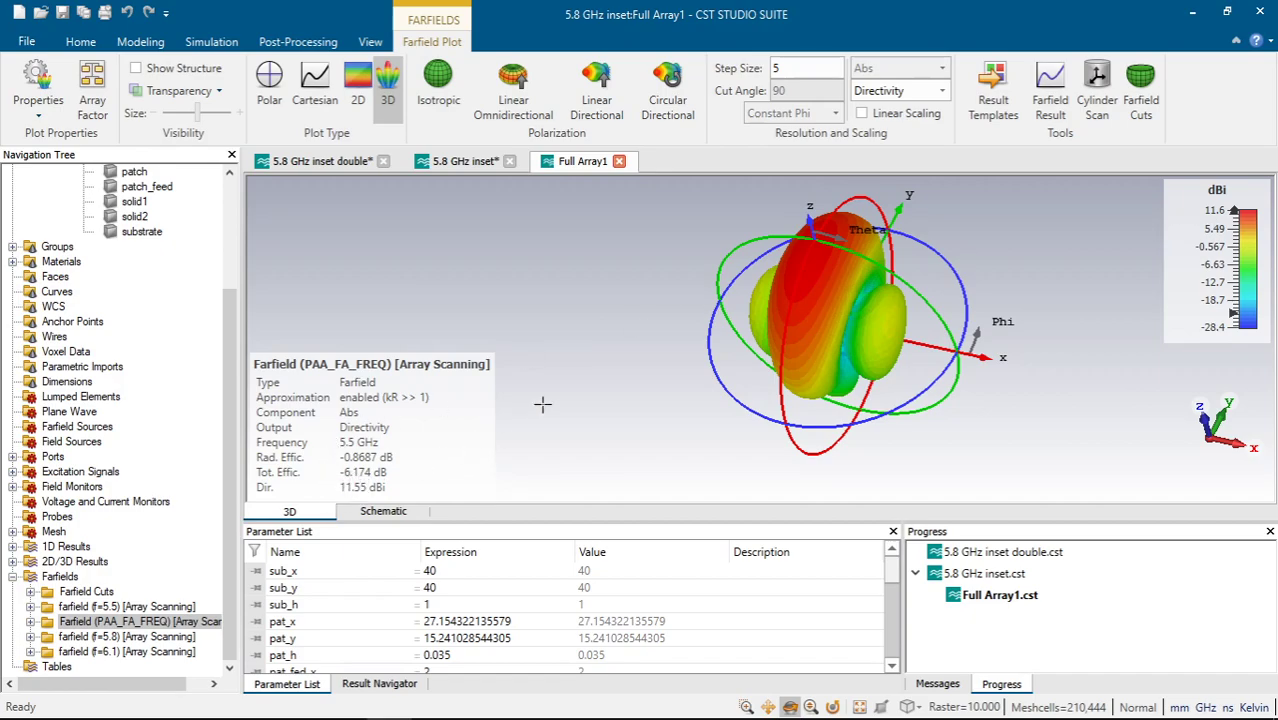
pyautogui.moveTo(792, 242); pyautogui.dragTo(731, 300)
pyautogui.scroll(3, 225, 320)
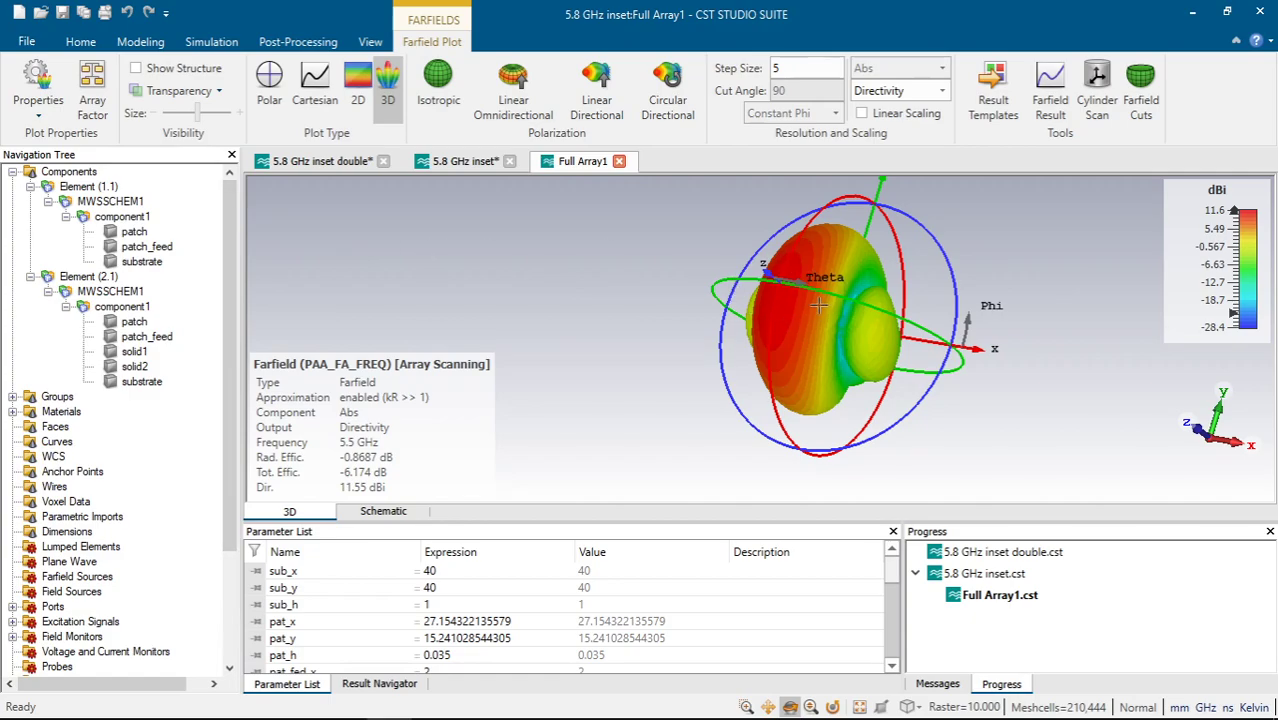
pyautogui.moveTo(780, 304); pyautogui.dragTo(690, 321)
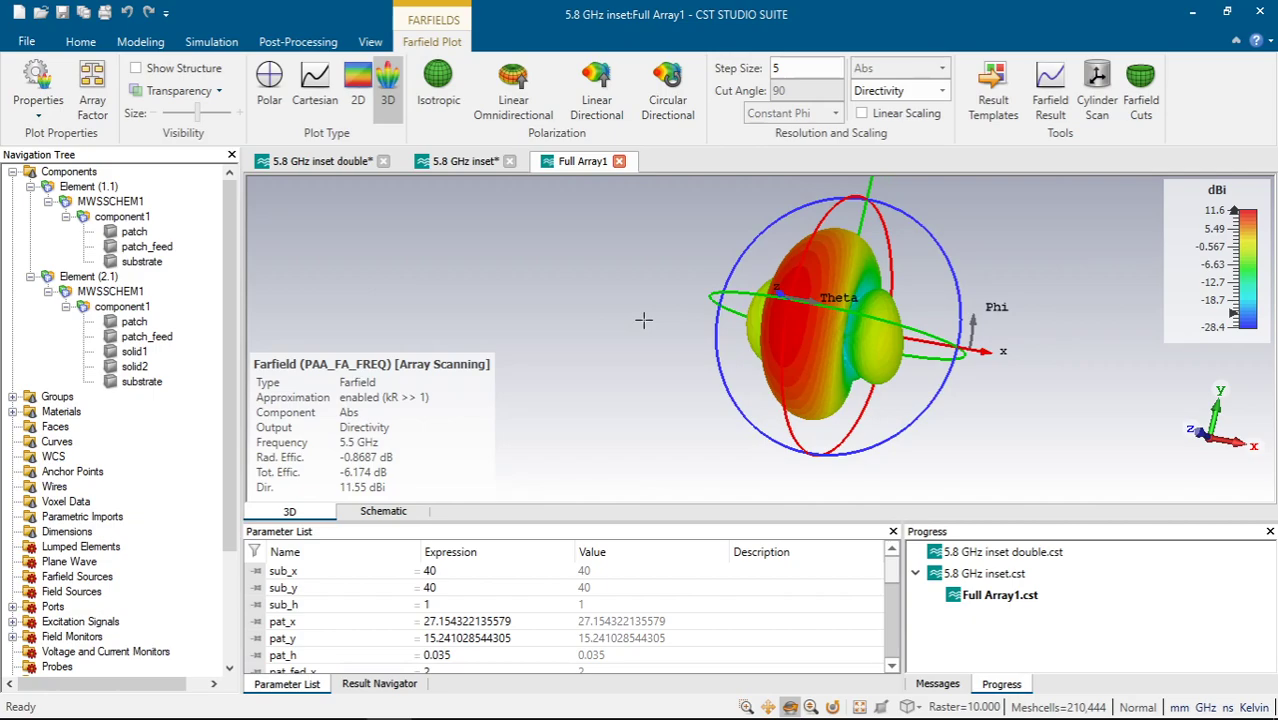
pyautogui.click(72, 173)
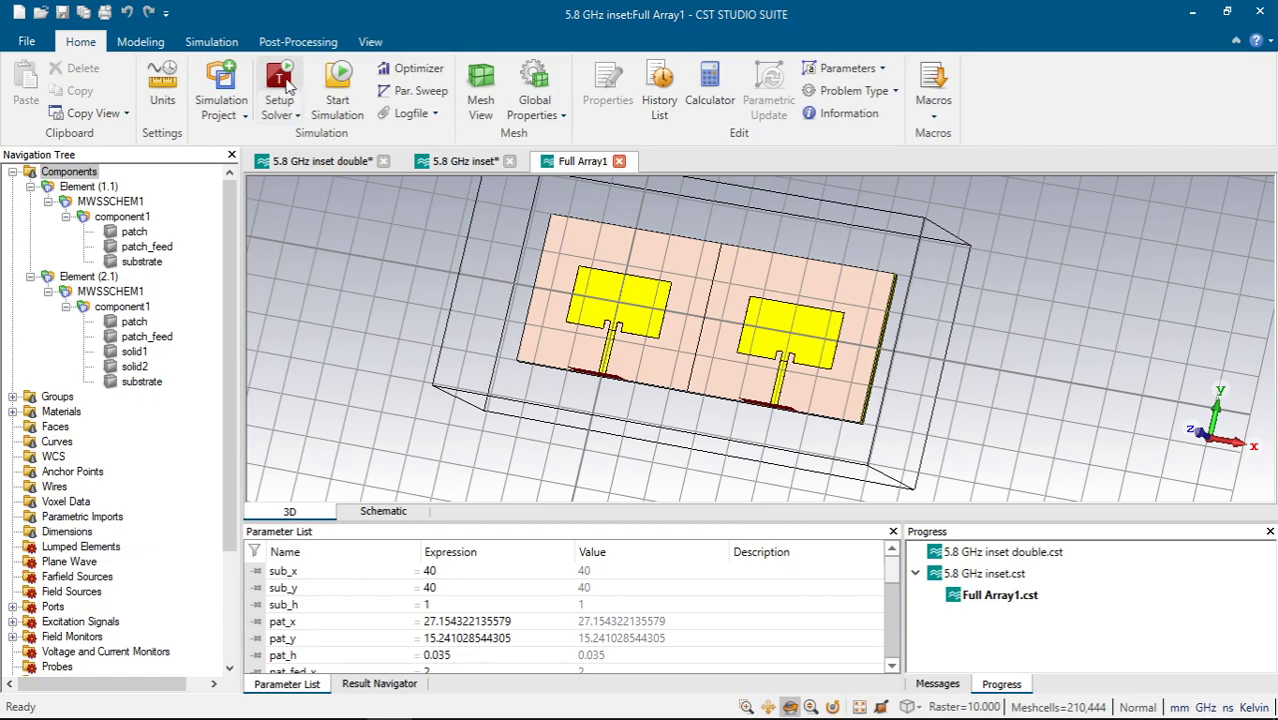
pyautogui.click(283, 80)
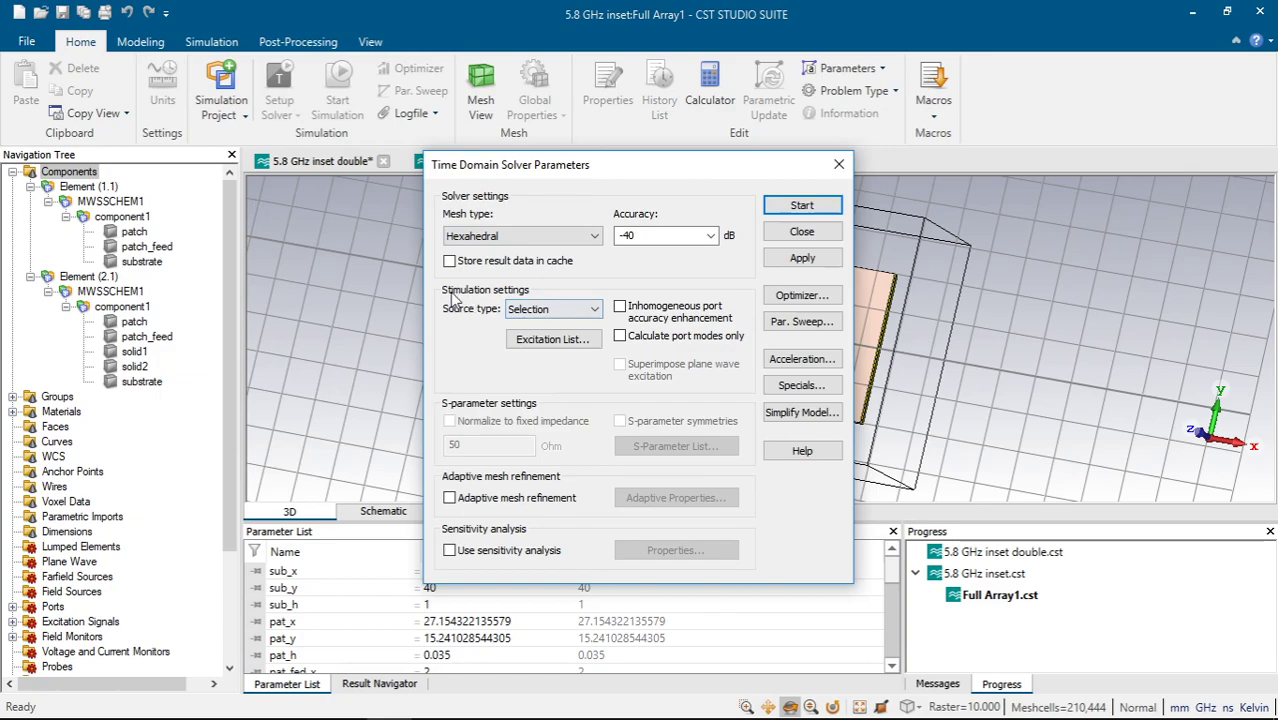
pyautogui.click(553, 340)
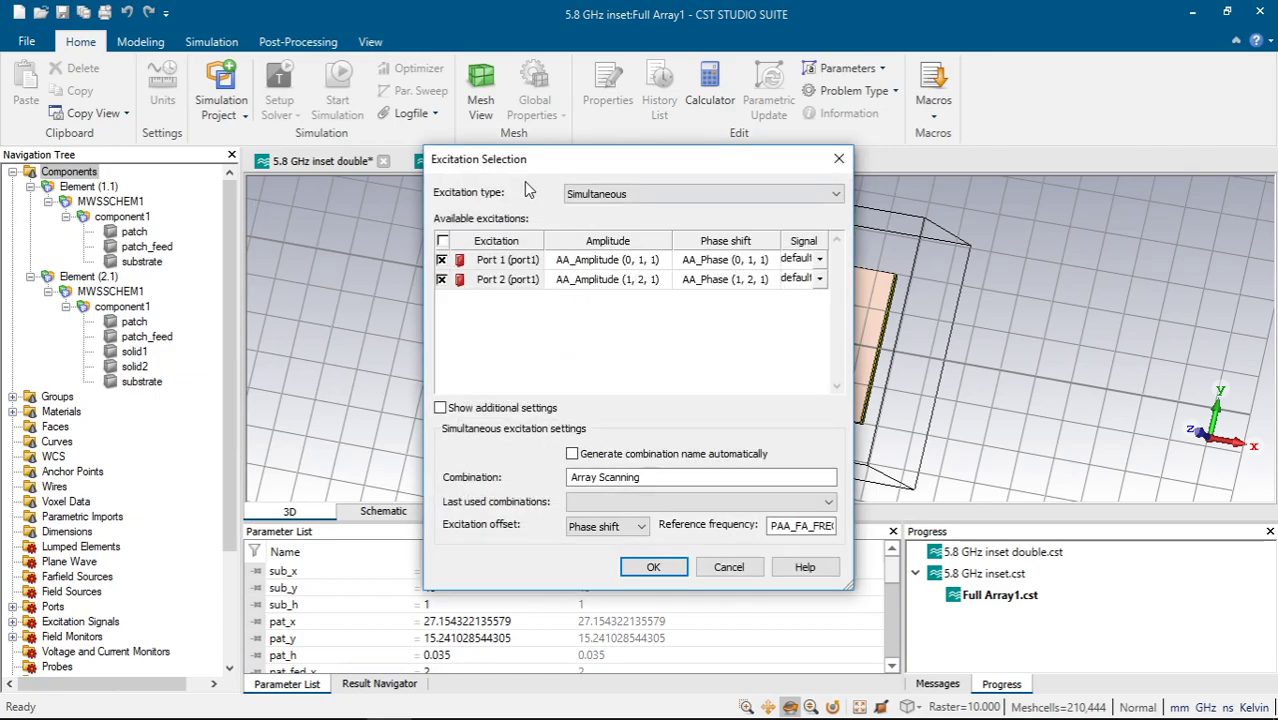
pyautogui.click(622, 262)
pyautogui.click(622, 282)
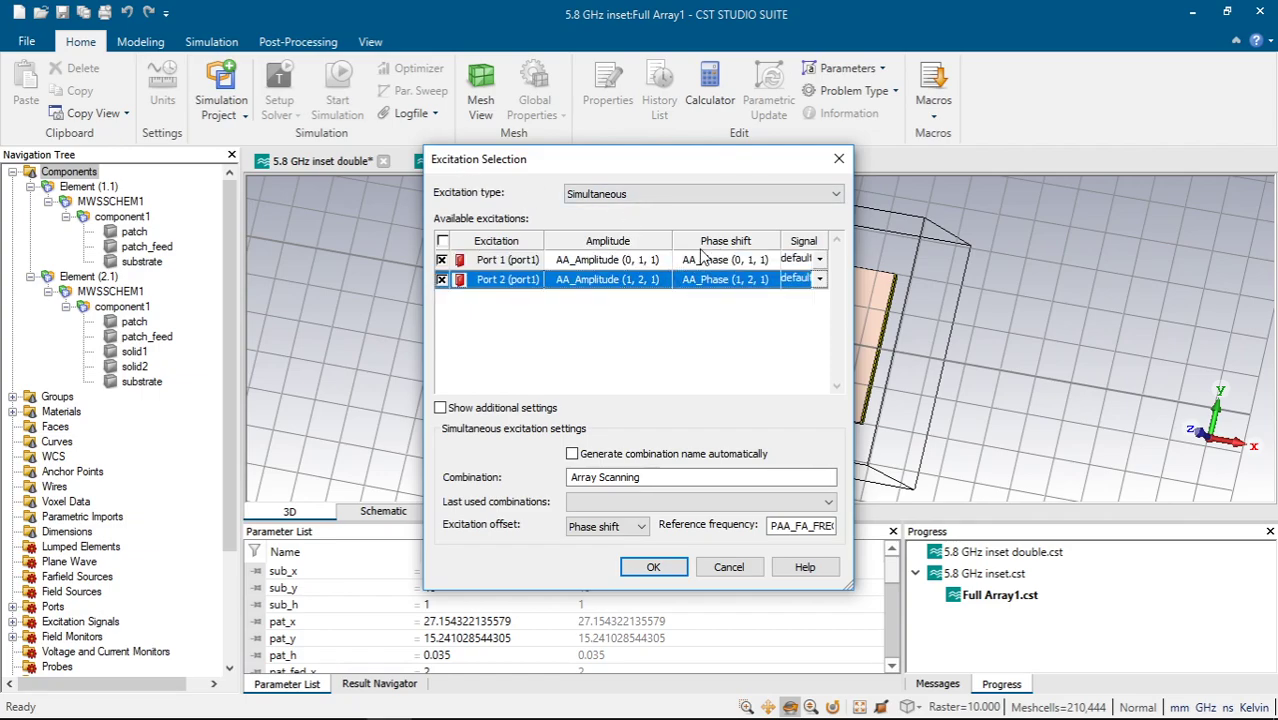
pyautogui.click(710, 262)
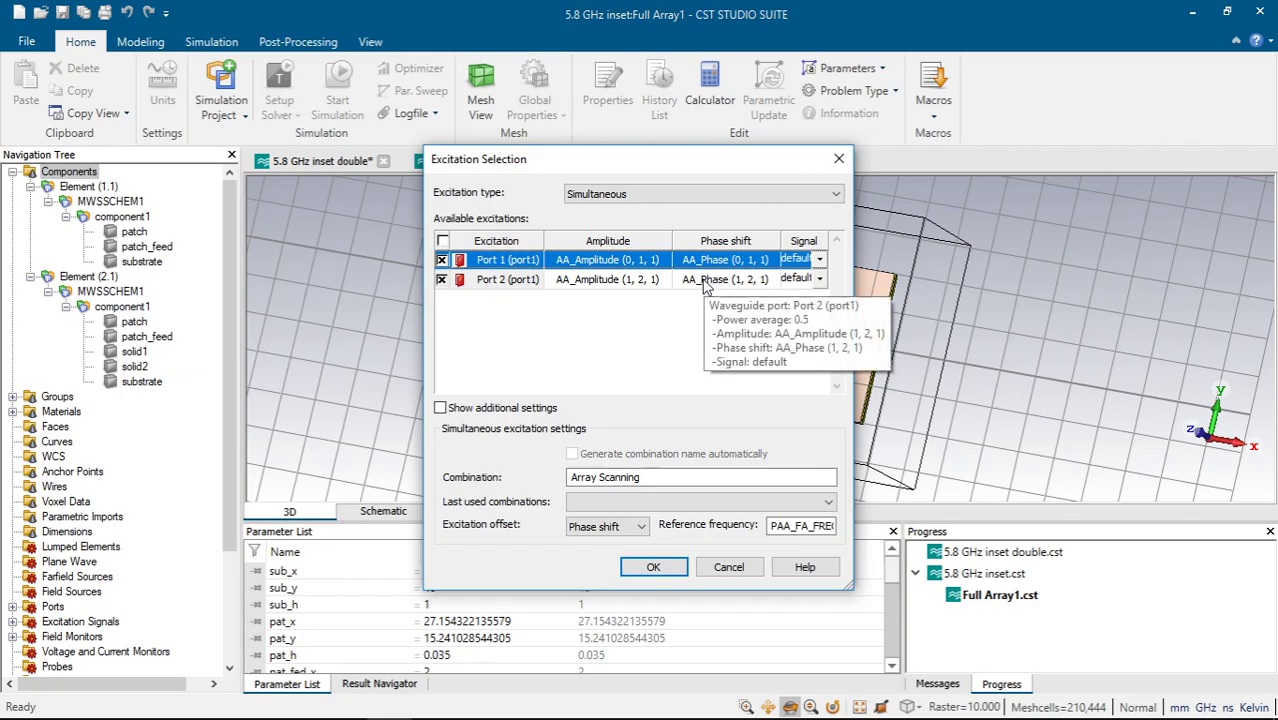
pyautogui.click(655, 264)
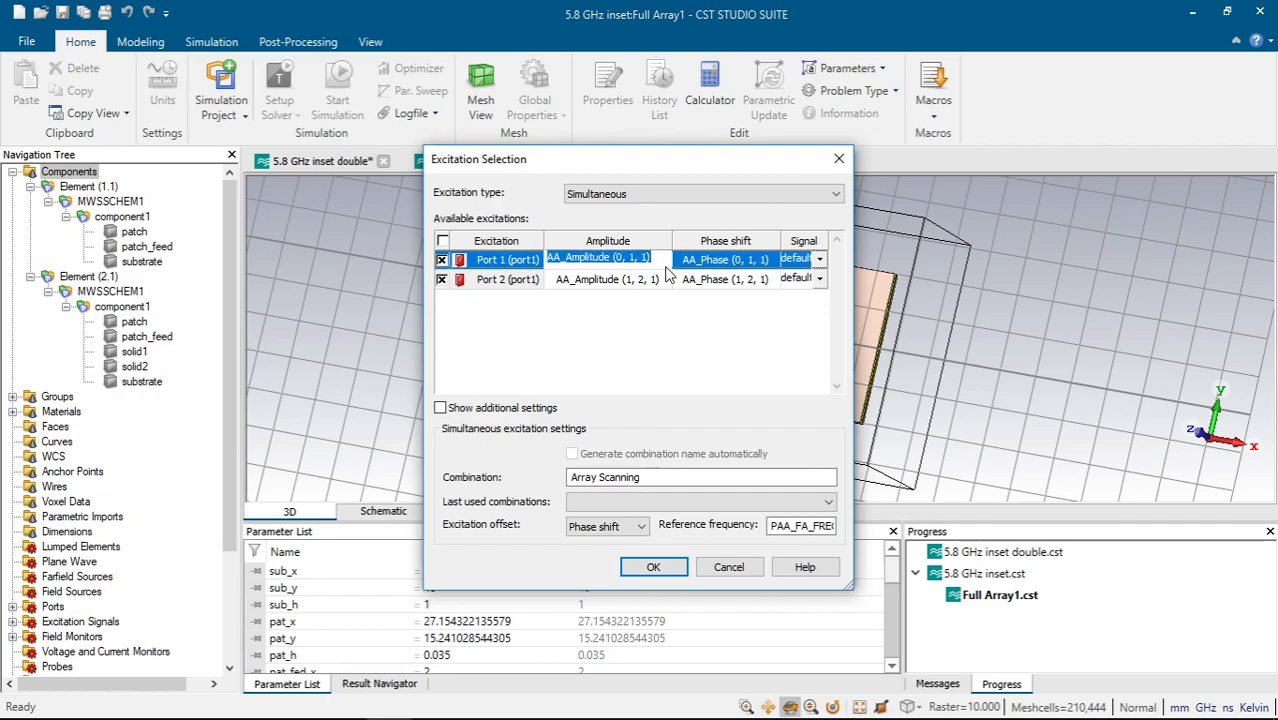
pyautogui.click(667, 282)
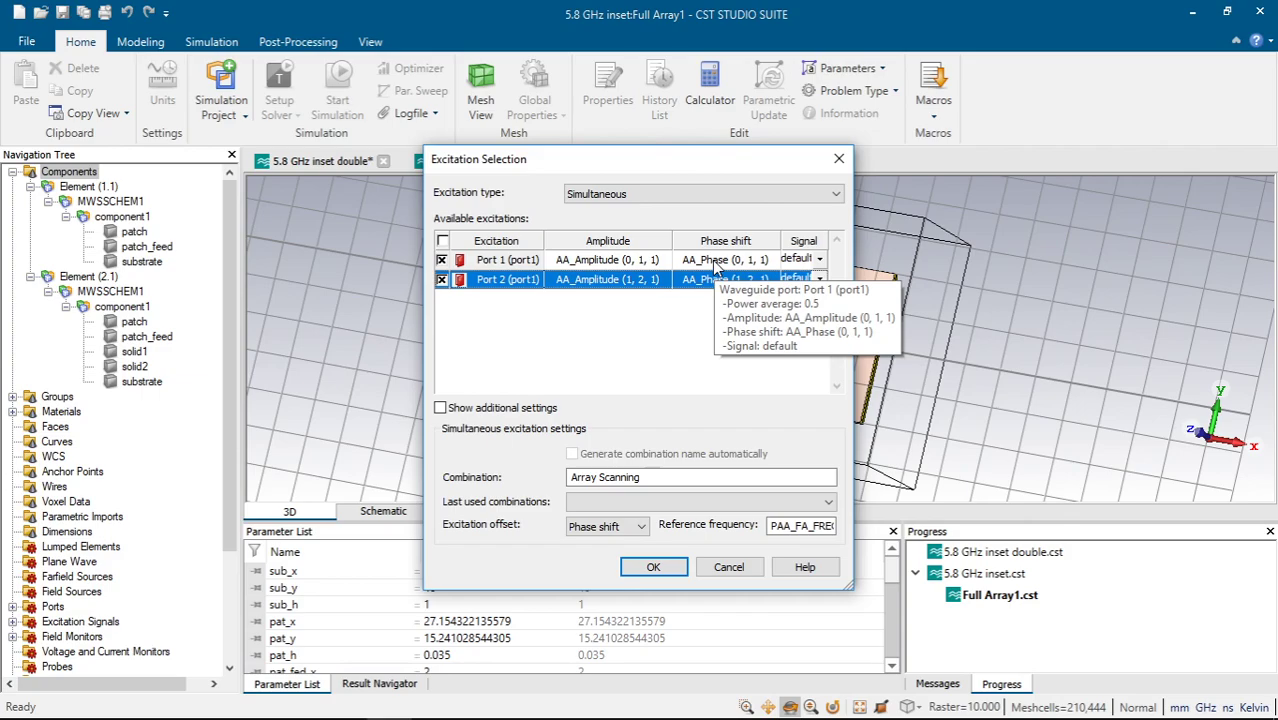
pyautogui.click(728, 567)
pyautogui.click(802, 231)
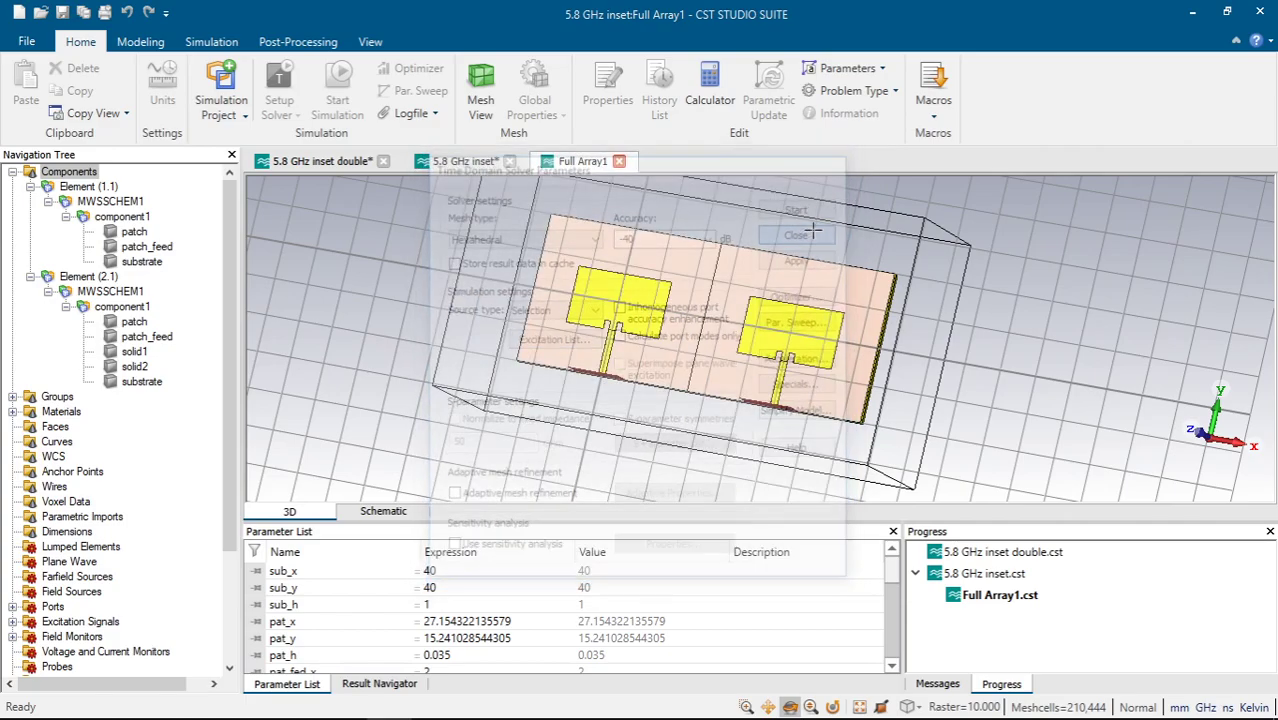
pyautogui.moveTo(704, 311); pyautogui.dragTo(680, 424)
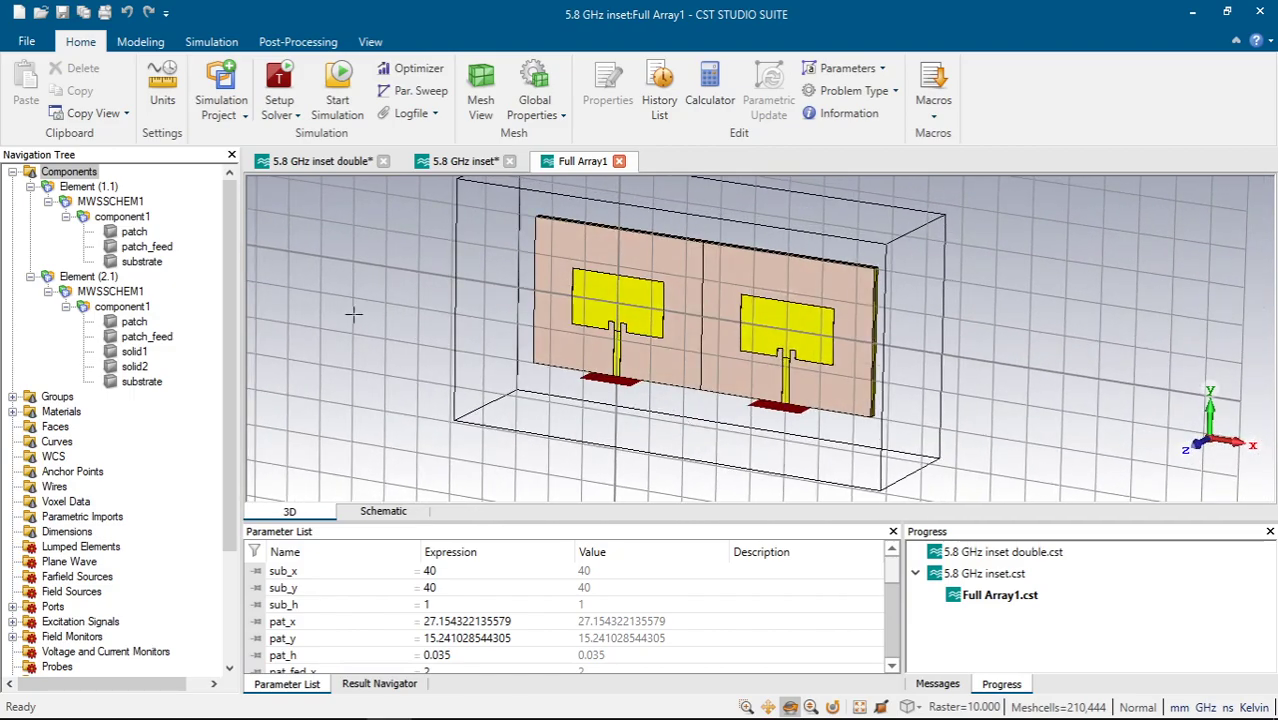
# Step: Switch to the '5.8 GHz inset double' project, frame its model, and show farfield (f=5.8) [1]
pyautogui.click(322, 164)
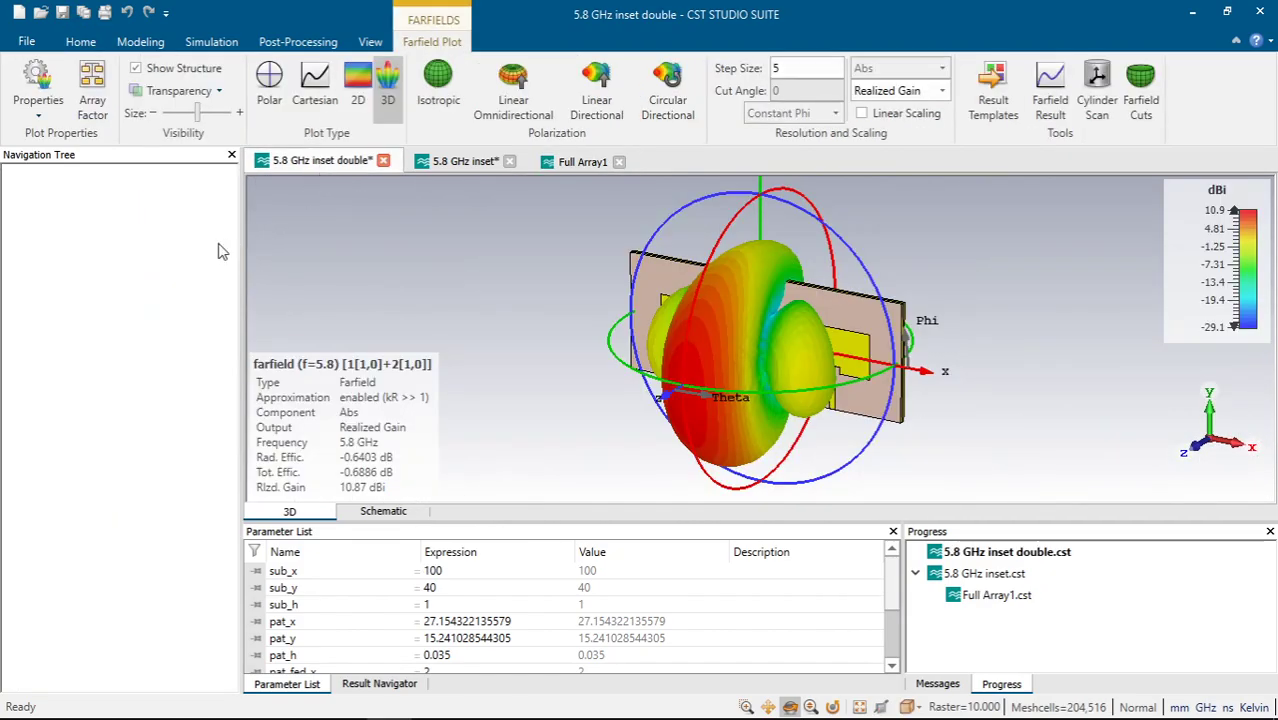
pyautogui.click(68, 172)
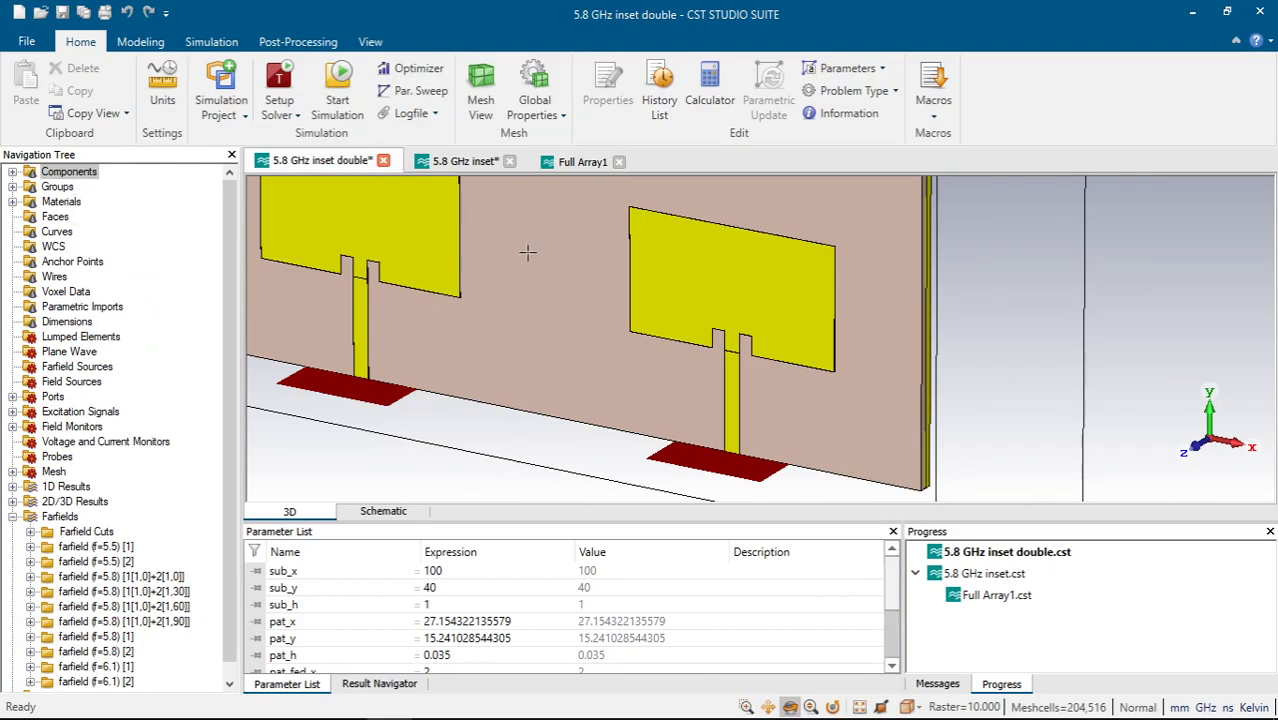
pyautogui.moveTo(490, 240); pyautogui.dragTo(556, 326)
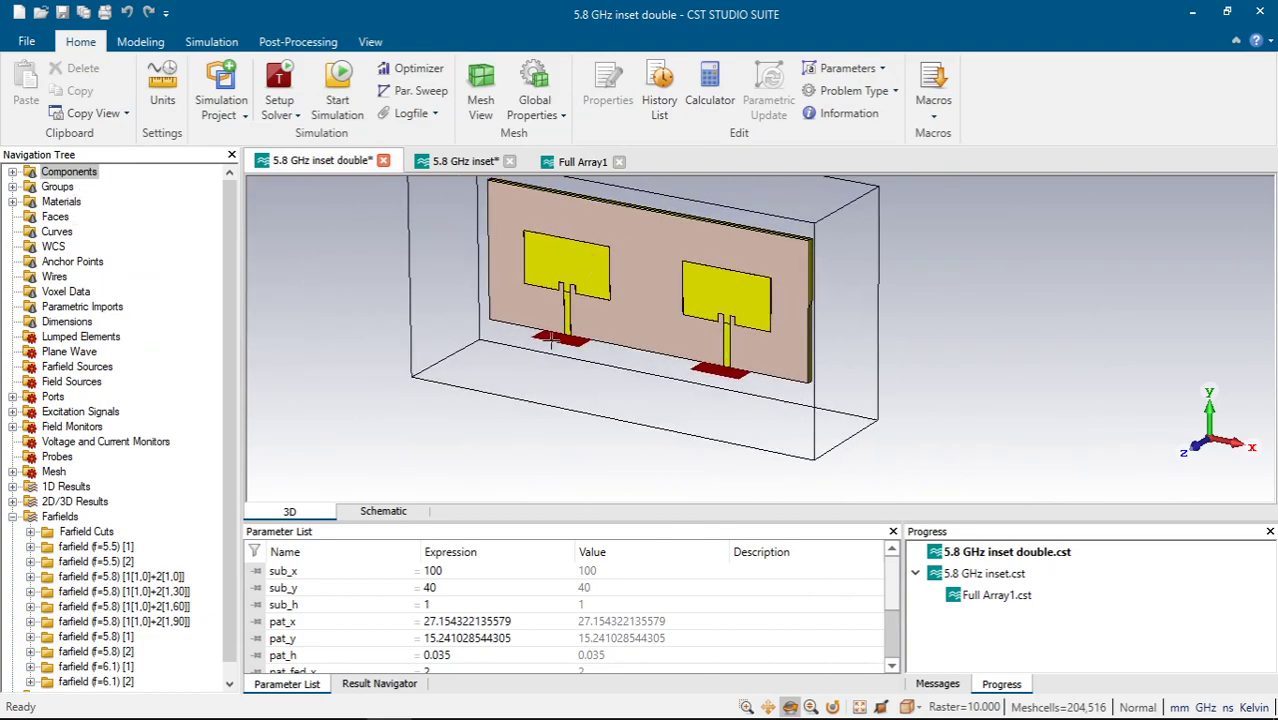
pyautogui.moveTo(711, 357); pyautogui.dragTo(640, 293, button='middle')
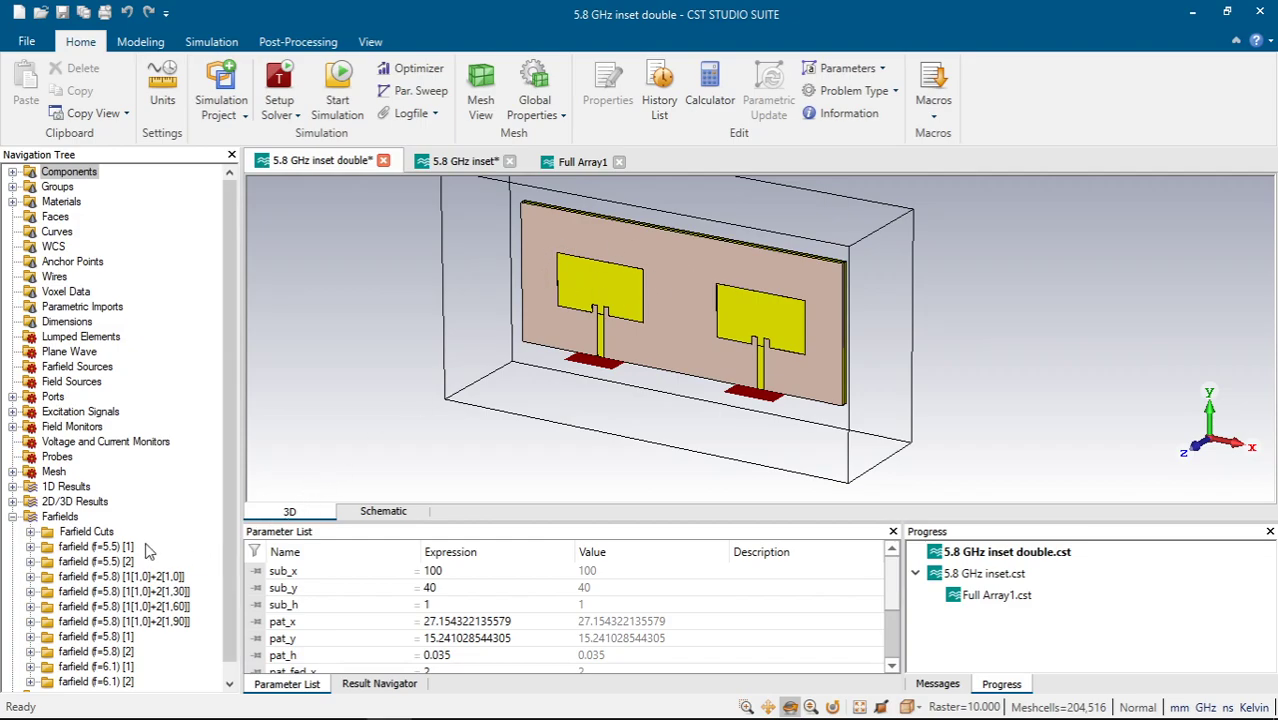
pyautogui.click(115, 640)
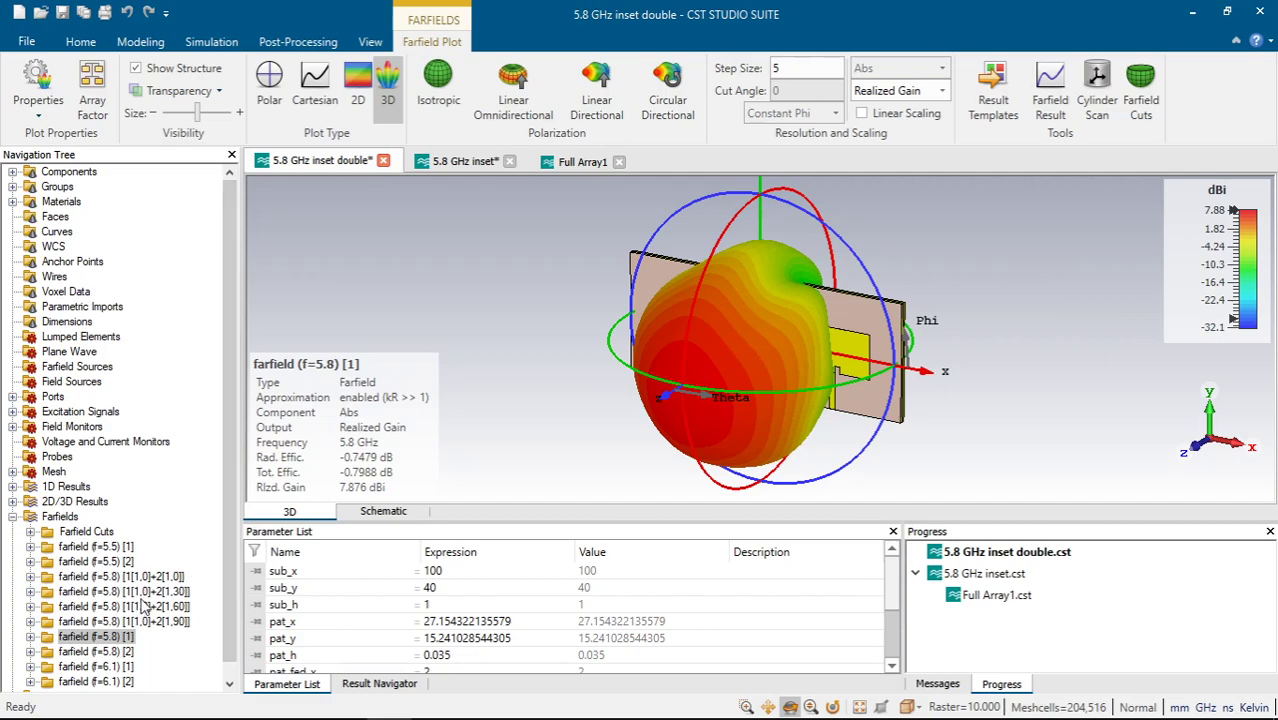
# Step: Return to the antenna model view and show the farfield (f=5.8) [1] result
pyautogui.click(95, 173)
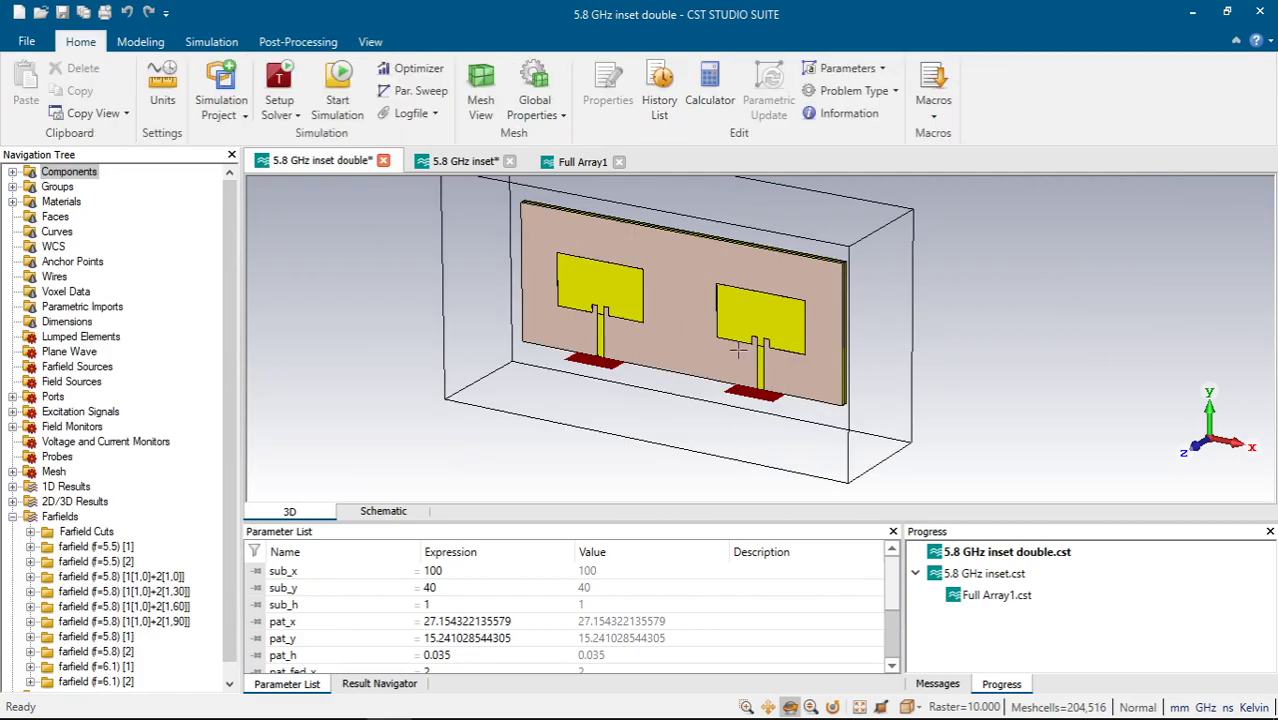
pyautogui.moveTo(677, 308); pyautogui.dragTo(692, 317, button='middle')
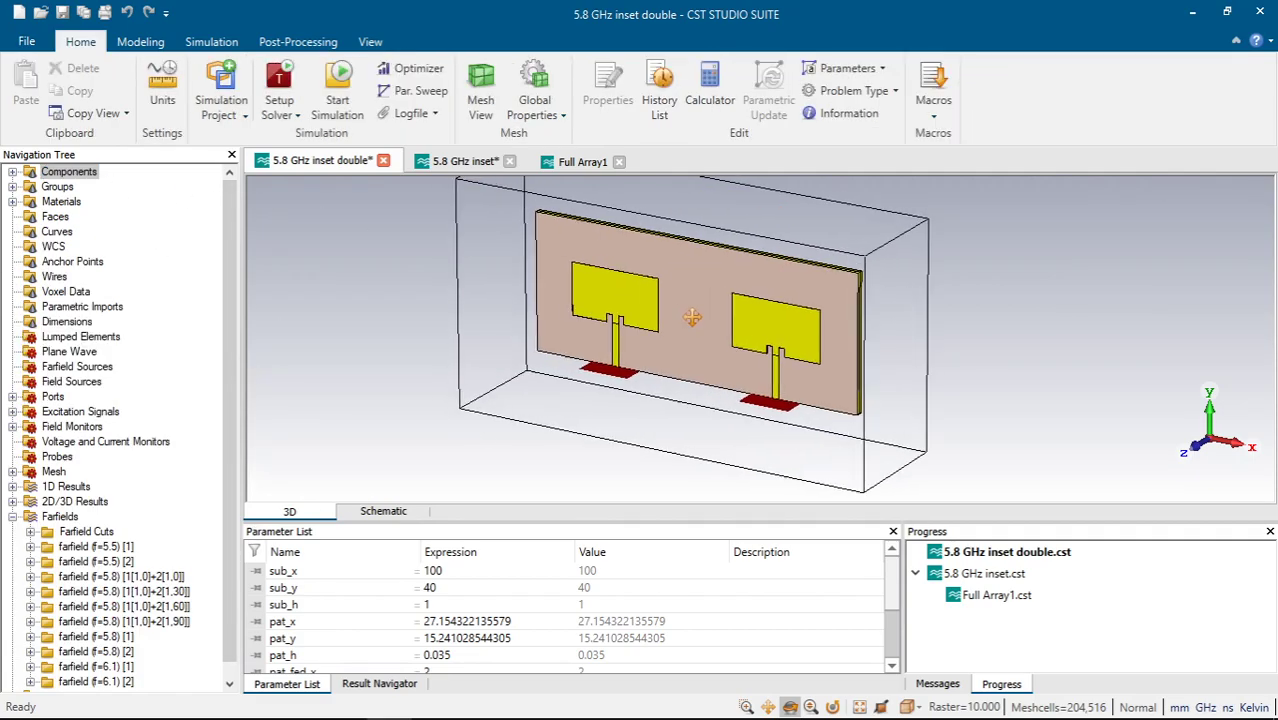
pyautogui.scroll(-1, 235, 496)
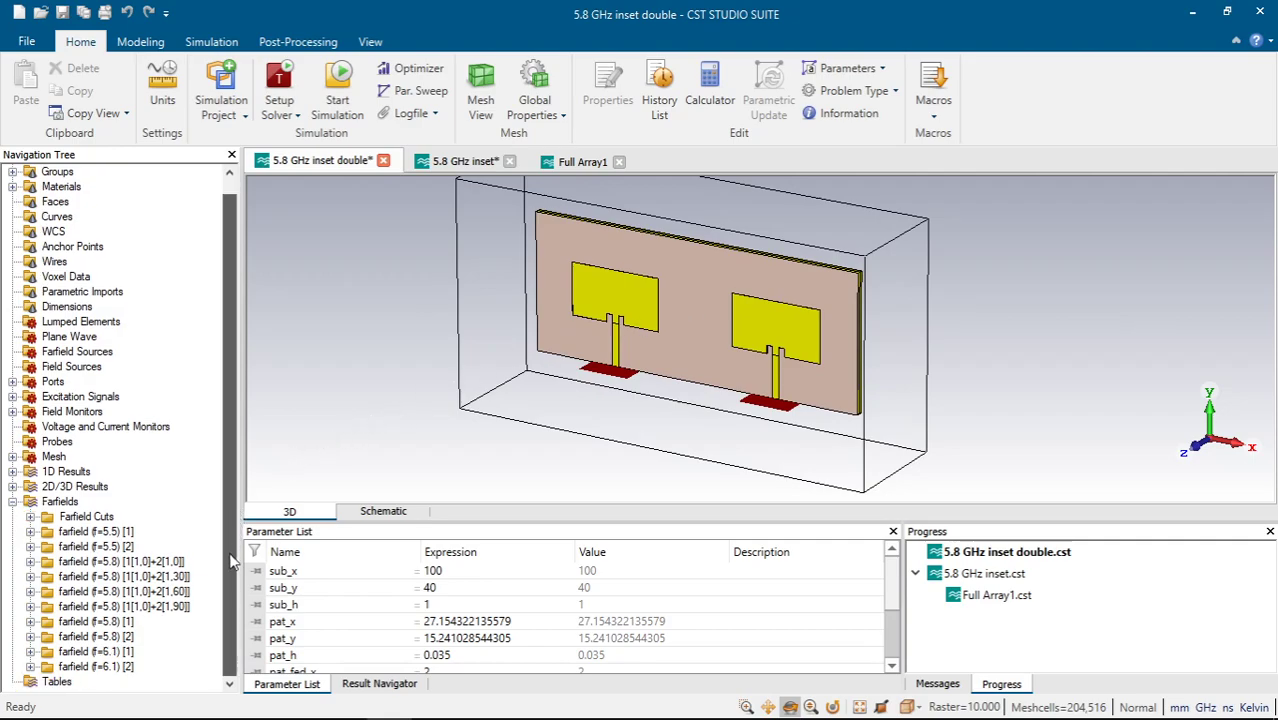
pyautogui.click(95, 622)
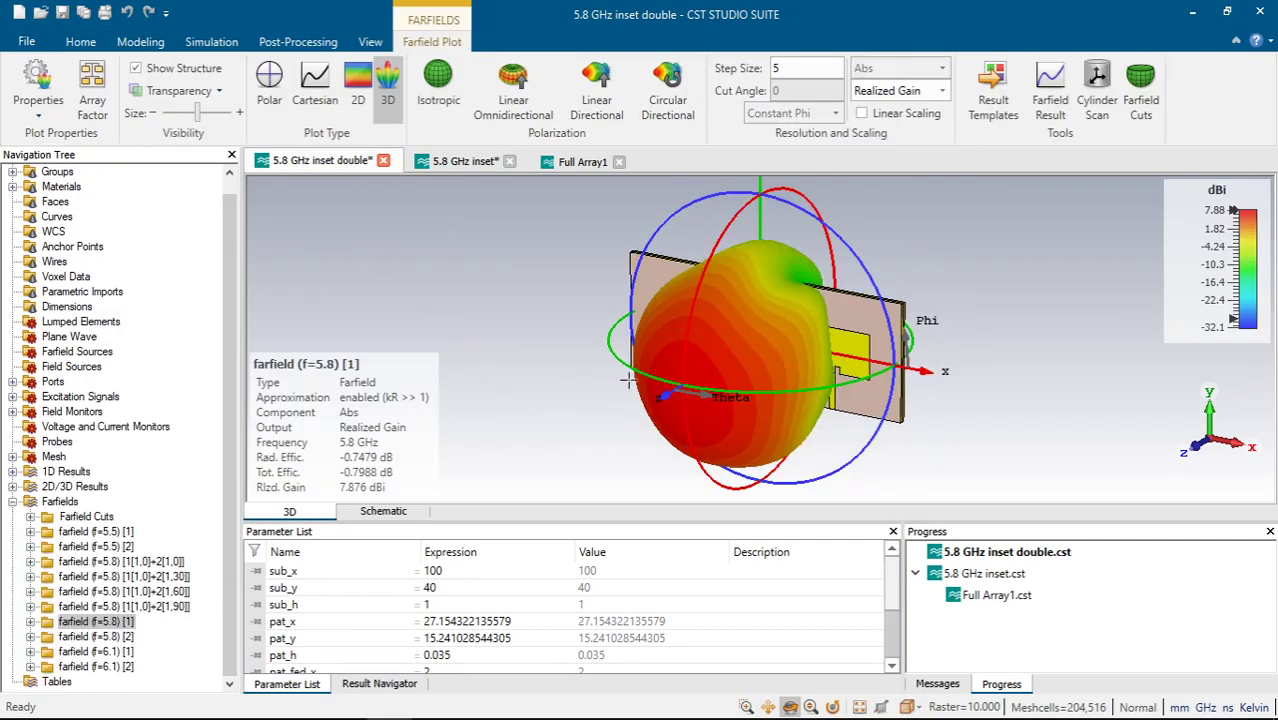
# Step: Display the port 2 farfield (f=5.8) [2], 7.876 dBi, in front view, then orbit it obliquely
pyautogui.click(115, 637)
pyautogui.click(770, 396)
pyautogui.press('space')
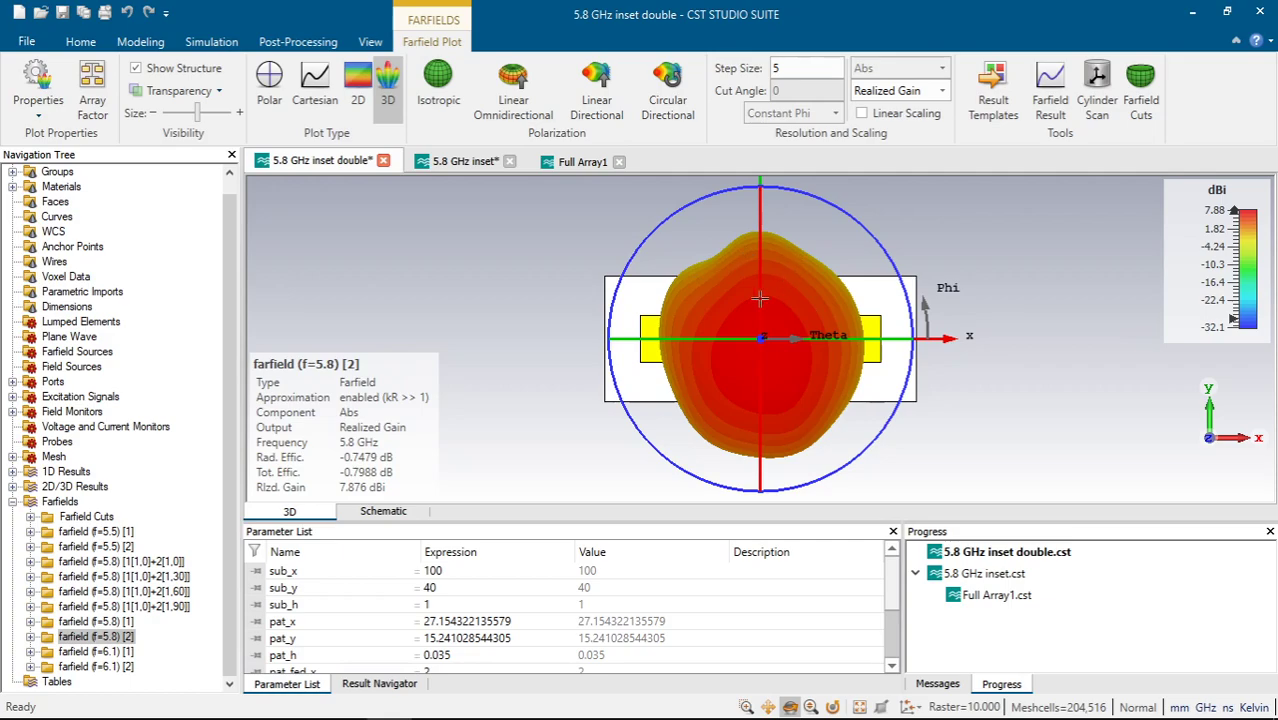
pyautogui.moveTo(816, 320); pyautogui.dragTo(767, 355)
# Step: In Combine Results, give excitations 1 and 2 amplitude 1 at 0° phase and combine them
pyautogui.click(305, 45)
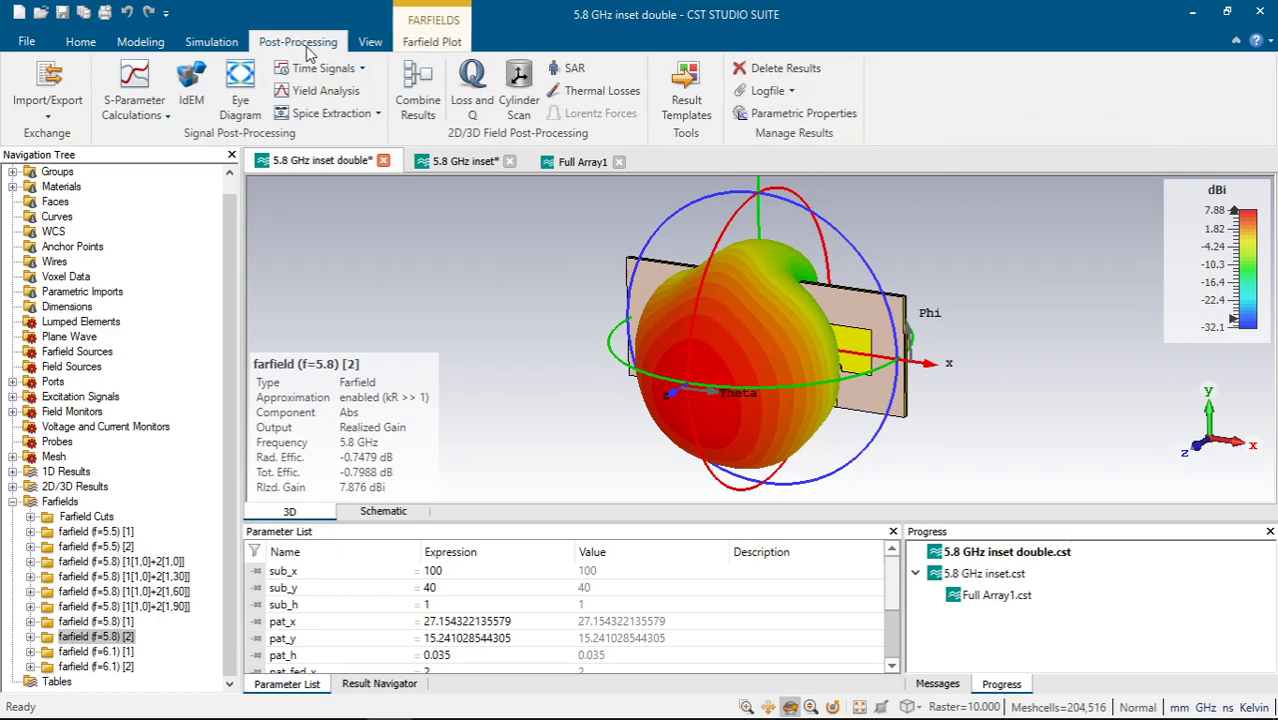
pyautogui.click(412, 90)
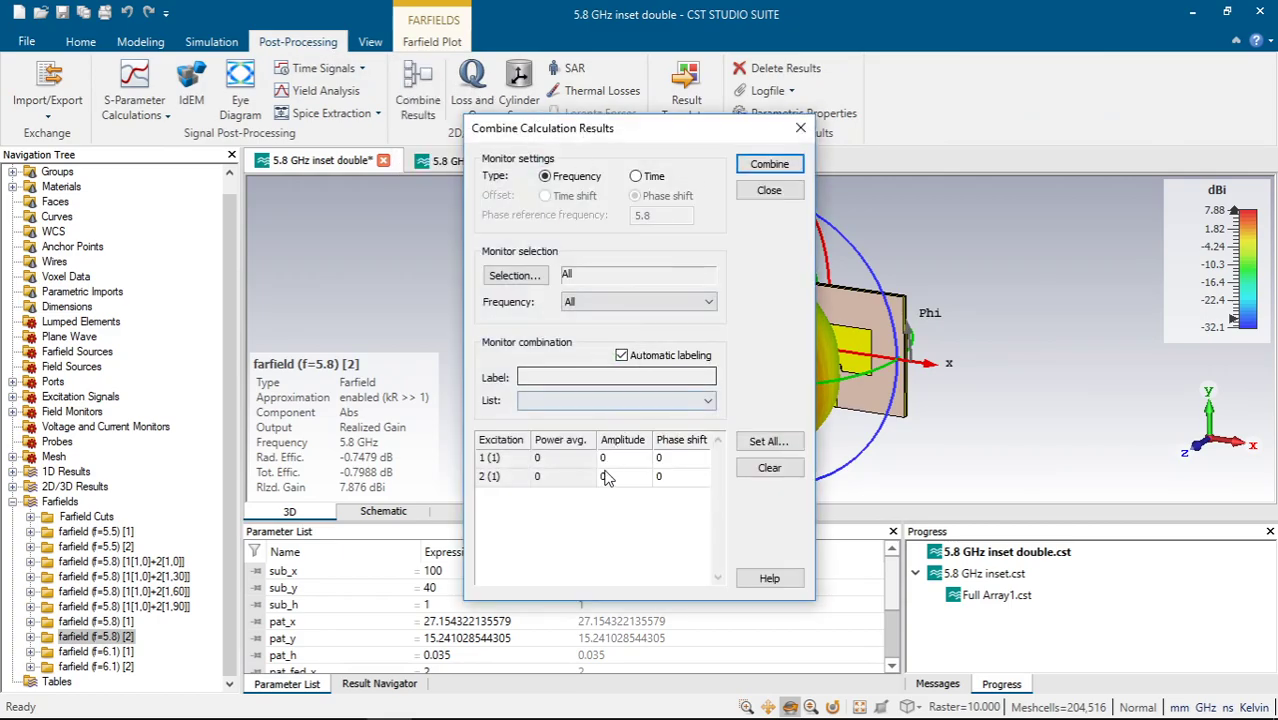
pyautogui.click(612, 462)
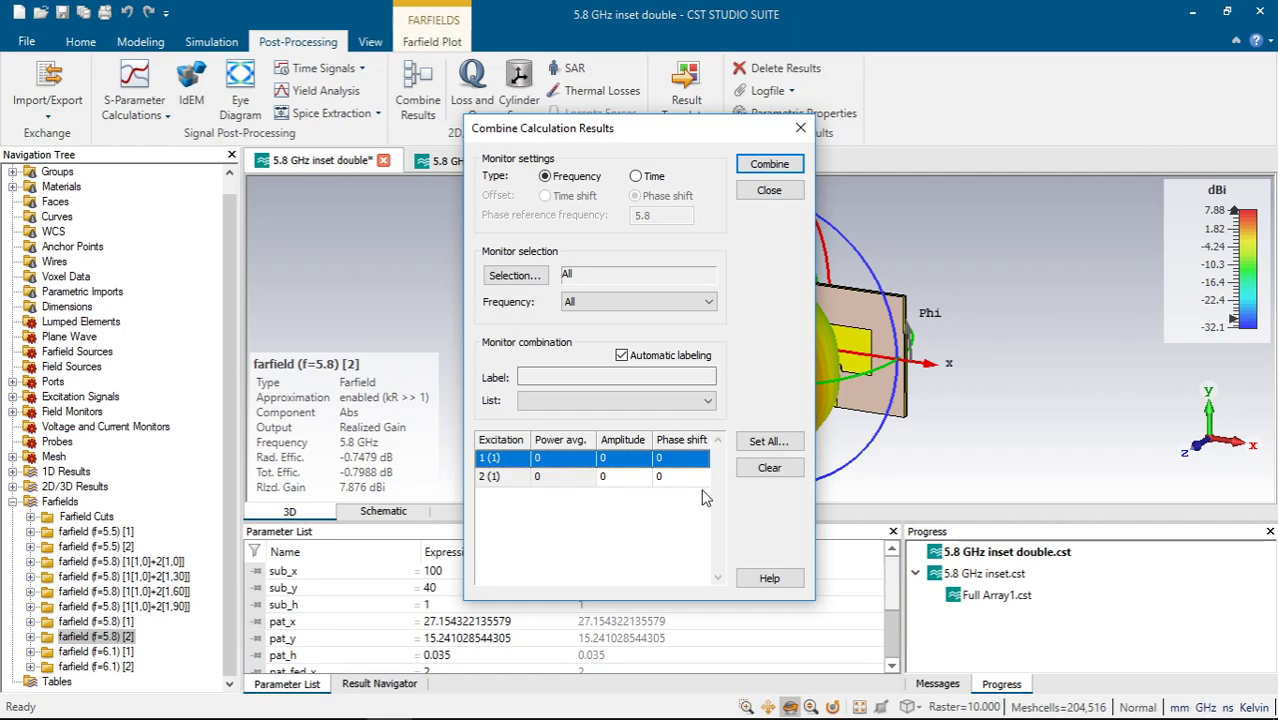
pyautogui.click(628, 459)
pyautogui.write('1')
pyautogui.click(621, 477)
pyautogui.write('1')
pyautogui.click(668, 462)
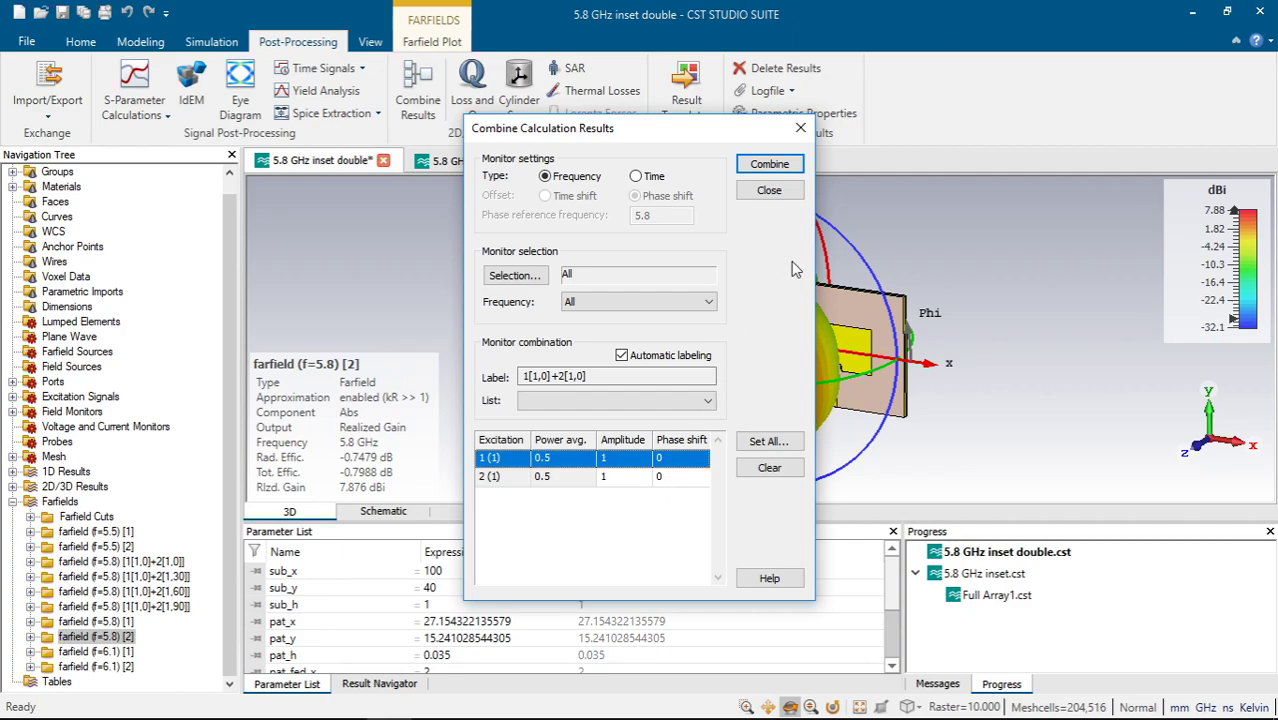
pyautogui.click(769, 164)
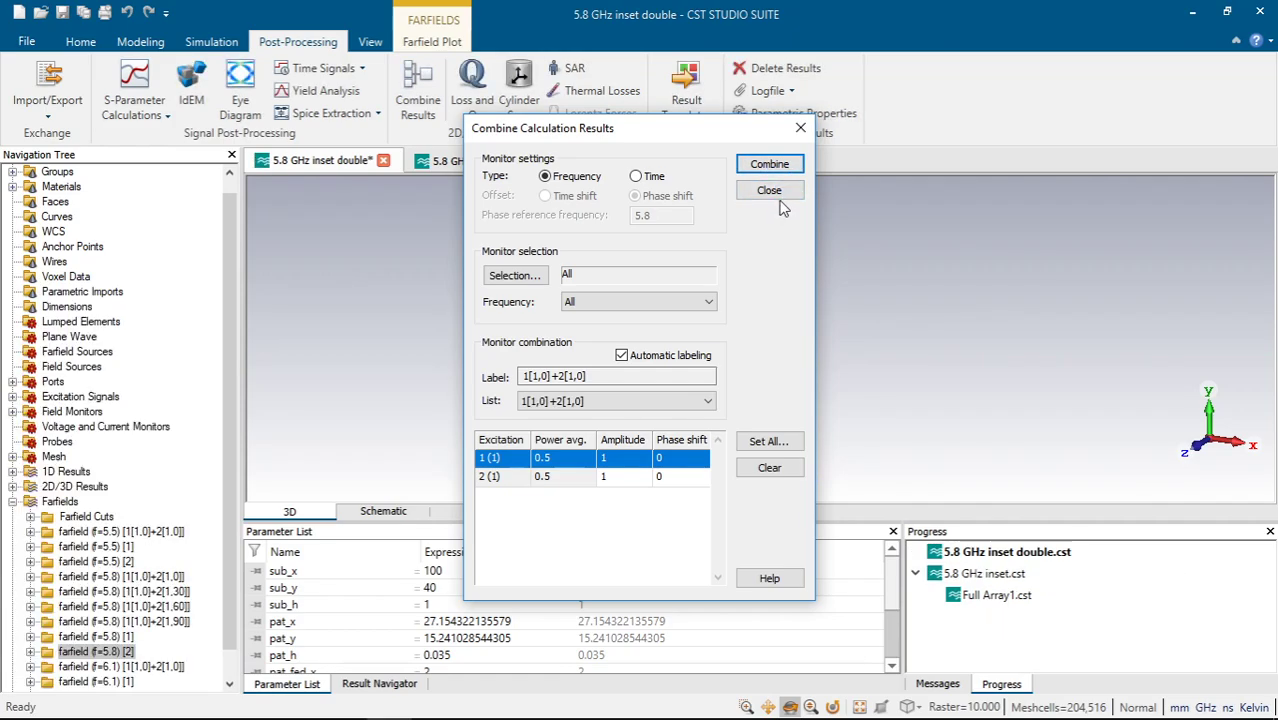
# Step: Close the combine dialog and display farfield (f=5.8) [1[1,0]+2[1,0]] at 10.87 dBi
pyautogui.click(781, 198)
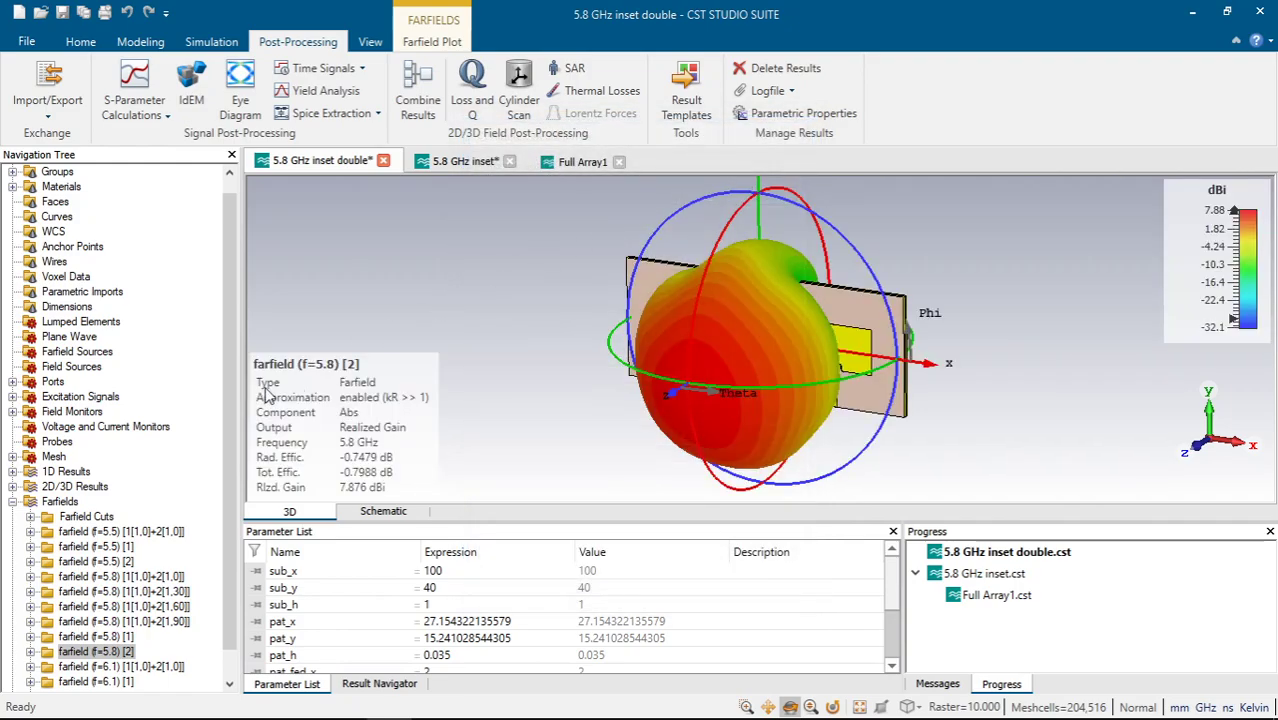
pyautogui.scroll(-1, 208, 410)
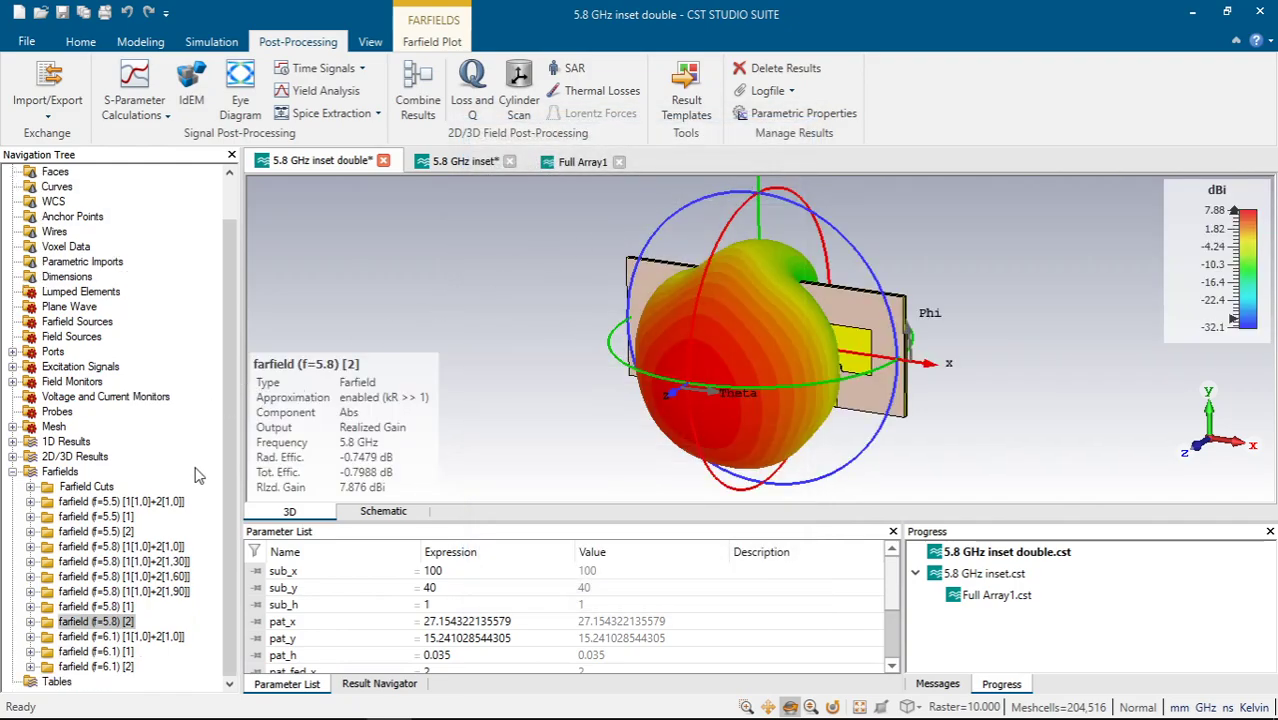
pyautogui.click(174, 547)
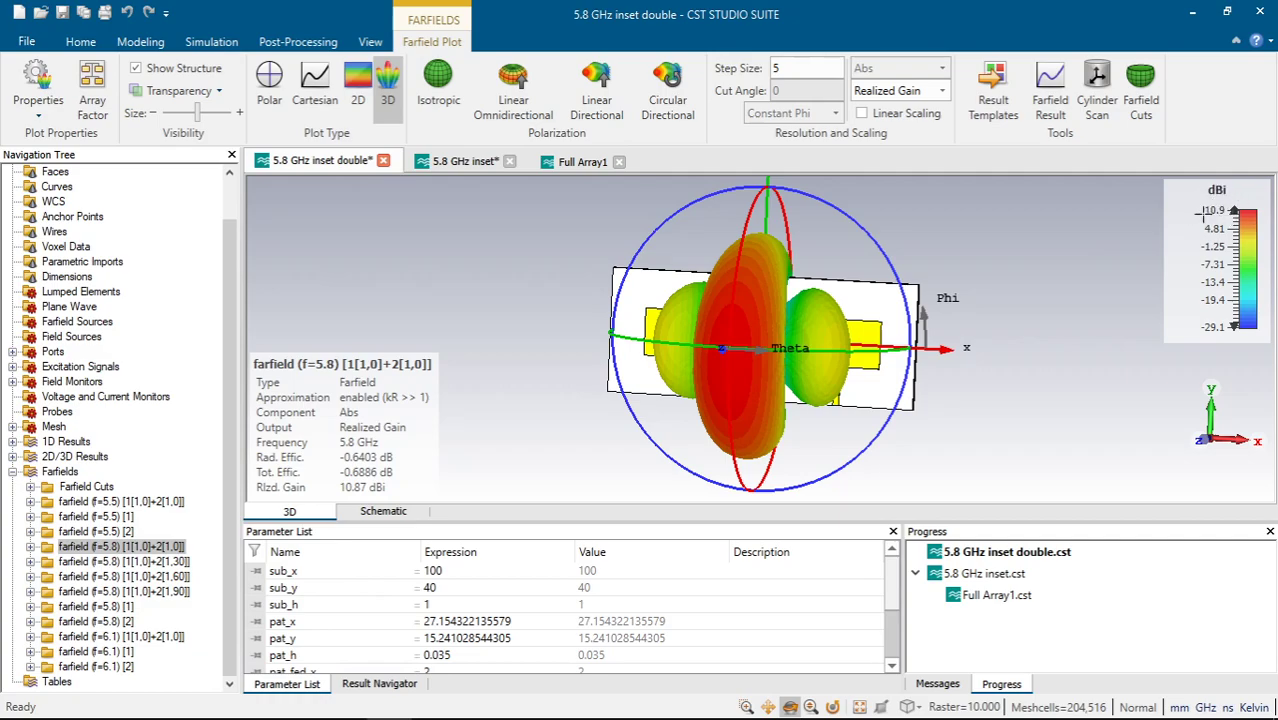
pyautogui.moveTo(1011, 287); pyautogui.dragTo(930, 312)
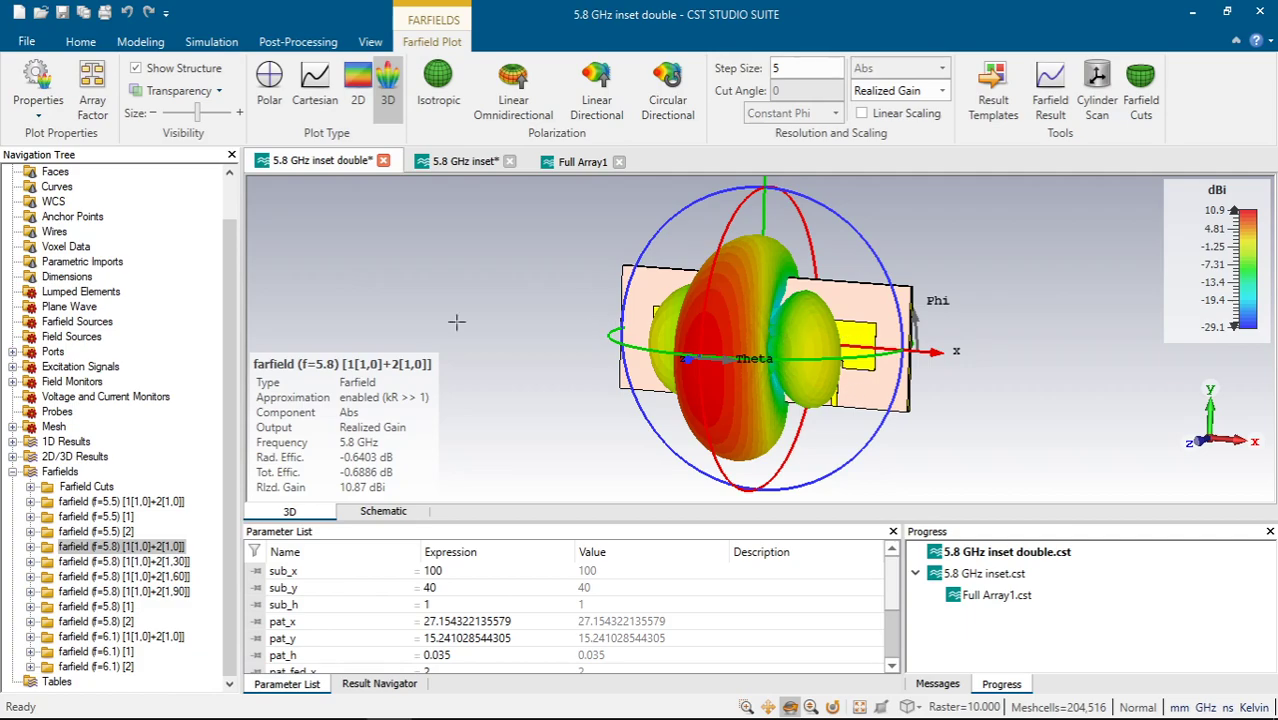
# Step: Zoom and turn the in-phase combined beam pattern to inspect it from other angles
pyautogui.scroll(1, 232, 450)
pyautogui.scroll(-1, 236, 455)
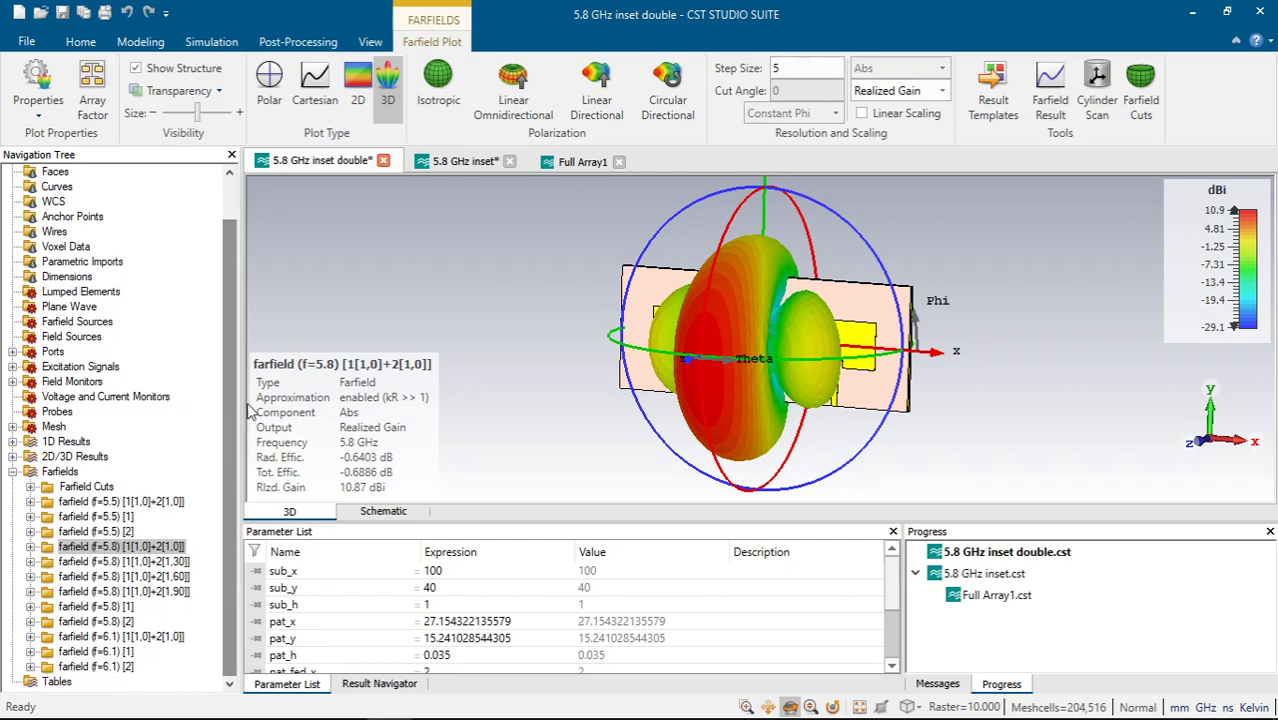
pyautogui.scroll(1, 237, 378)
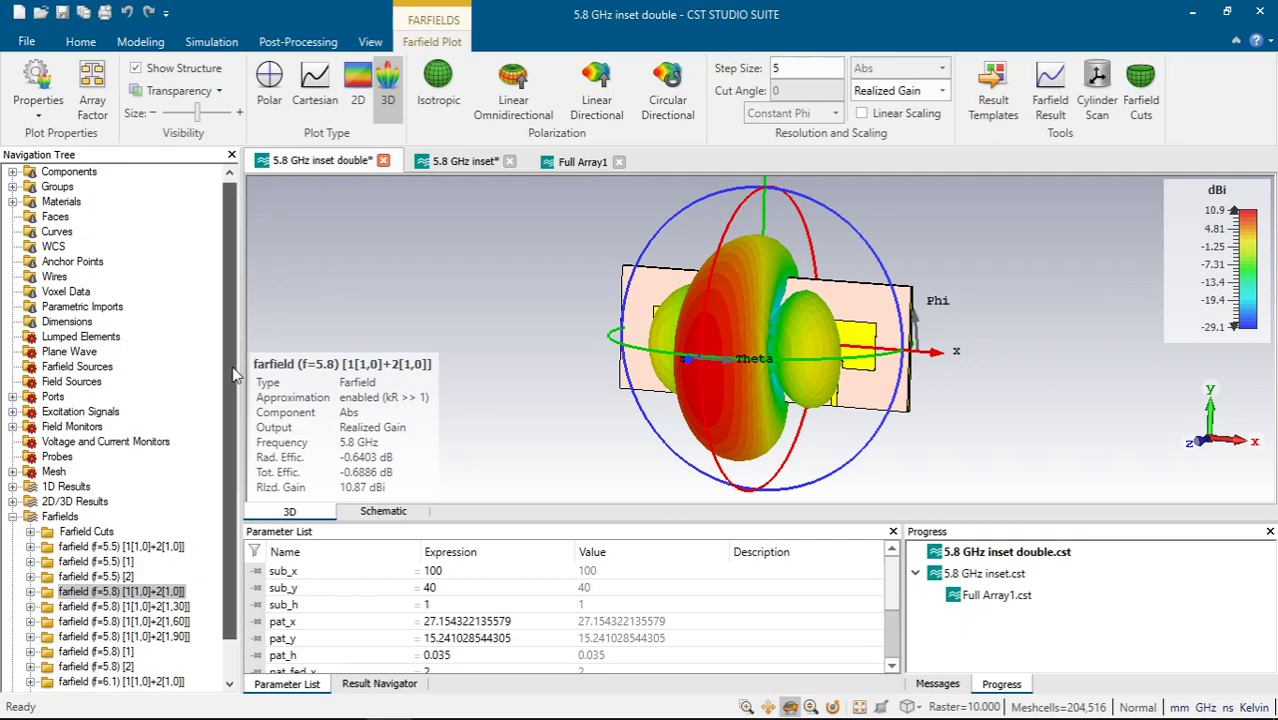
pyautogui.scroll(-1, 233, 380)
pyautogui.click(318, 46)
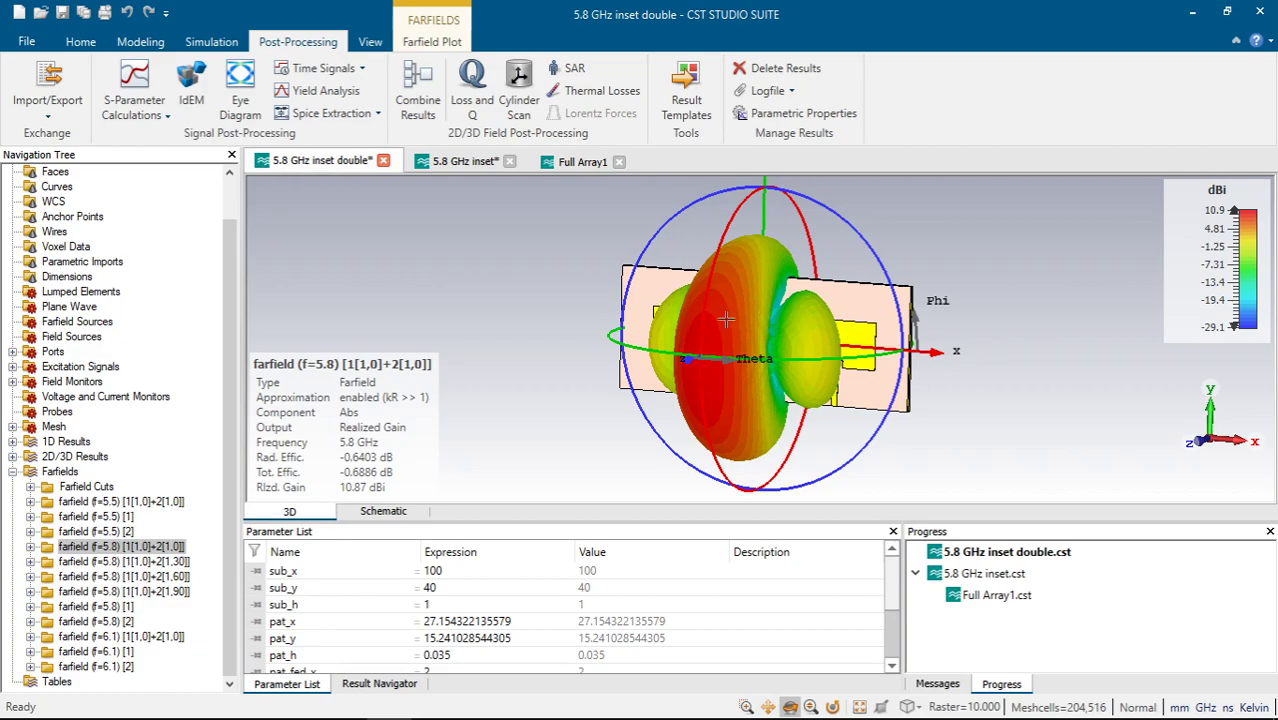
pyautogui.moveTo(730, 320); pyautogui.dragTo(786, 324)
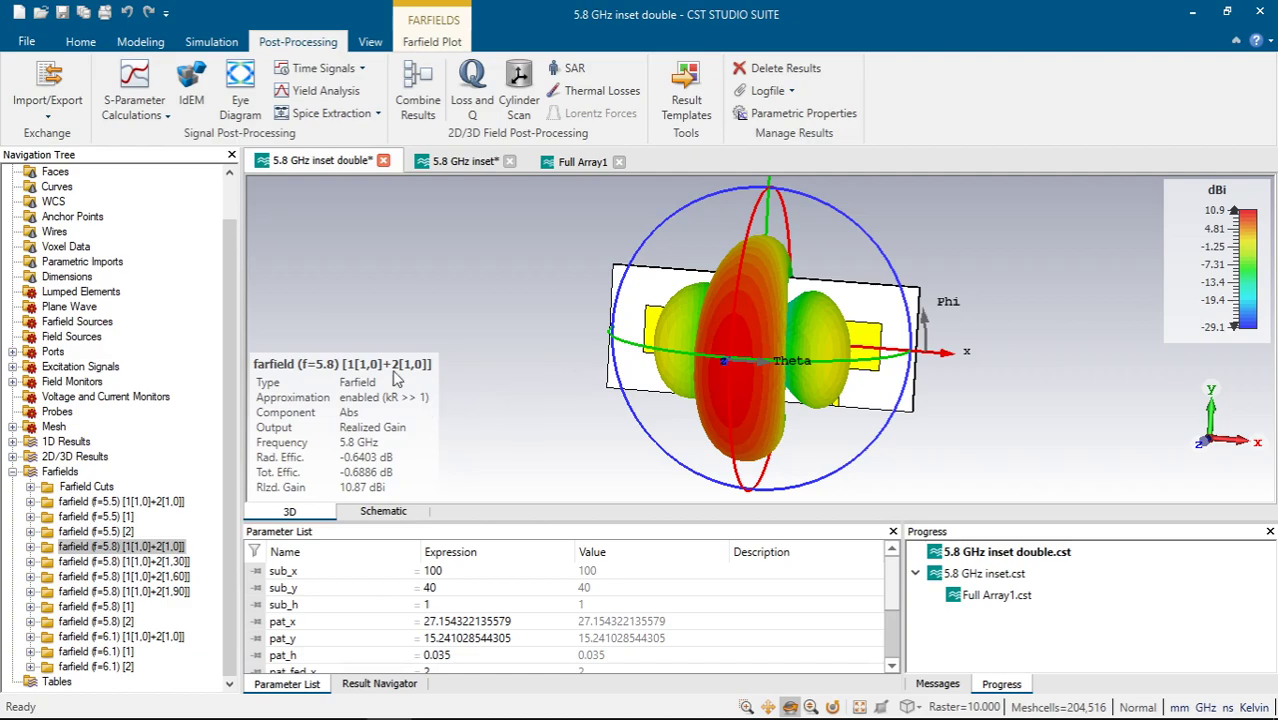
pyautogui.scroll(1, 226, 346)
pyautogui.scroll(-1, 226, 346)
# Step: Compare the in-phase and 30° combinations, settling on [1[1,0]+2[1,30]] at 10.79 dBi, then orbit it
pyautogui.click(157, 551)
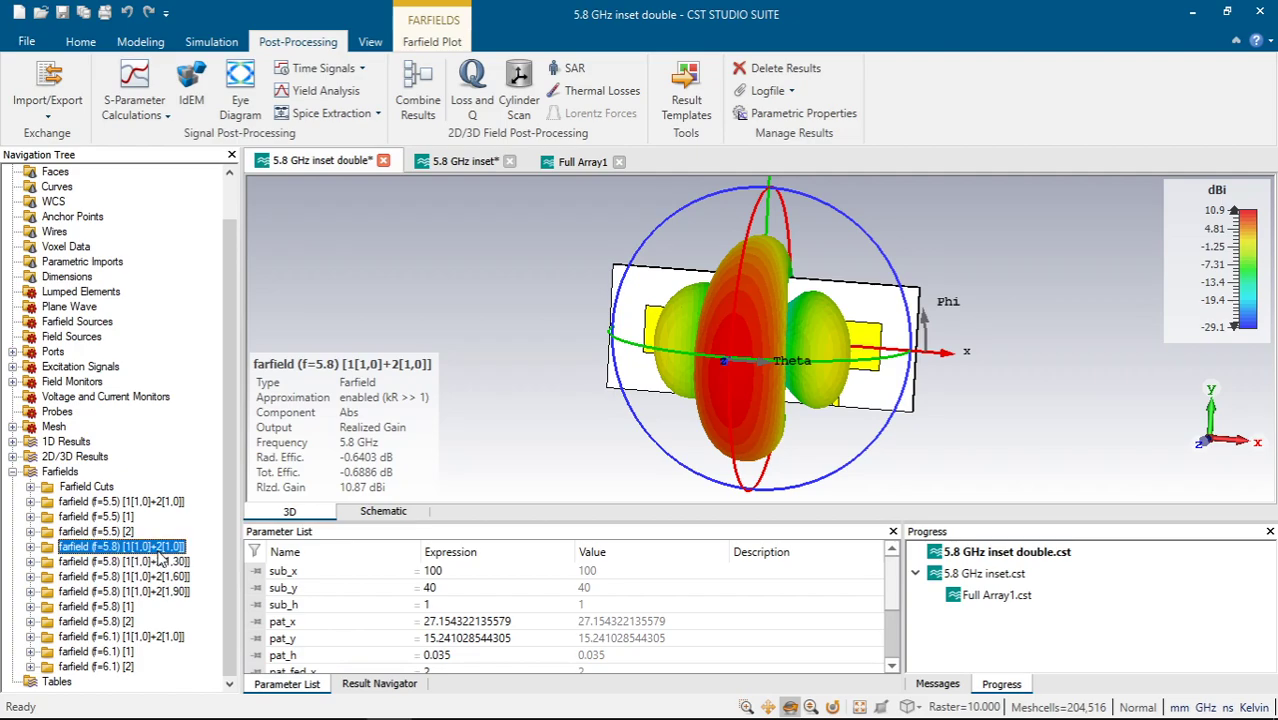
pyautogui.click(125, 562)
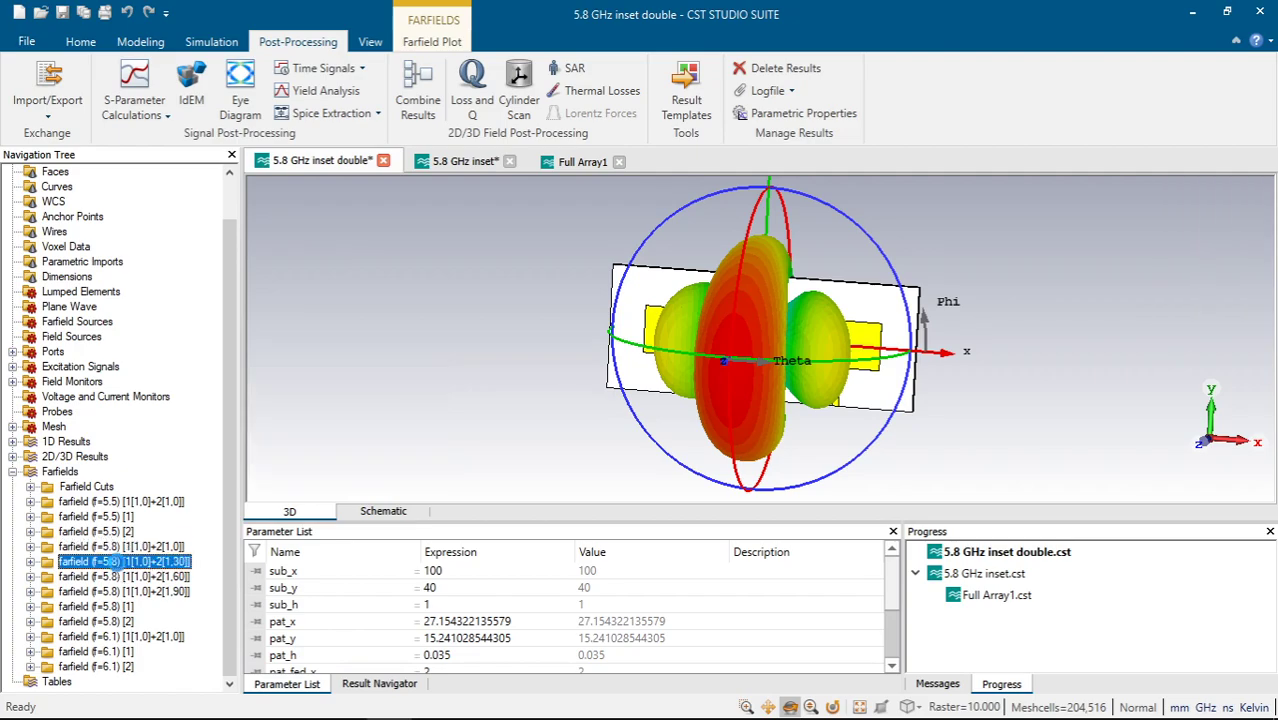
pyautogui.click(113, 549)
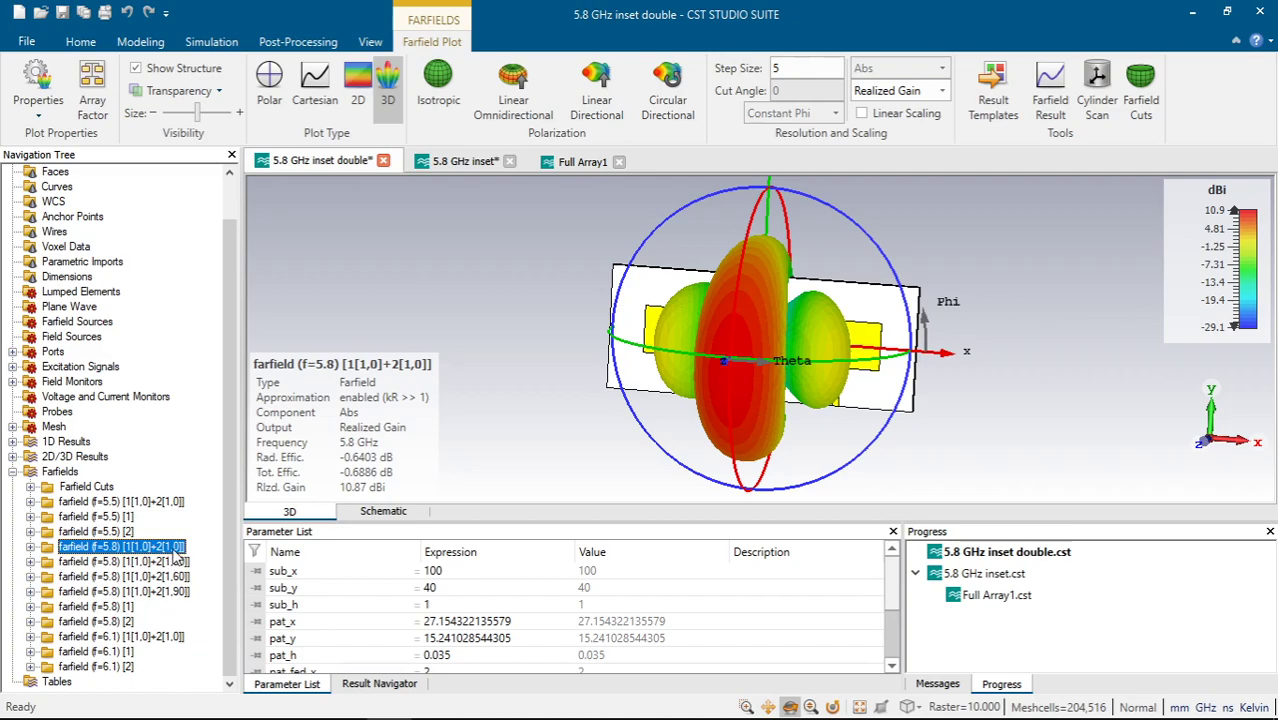
pyautogui.click(183, 561)
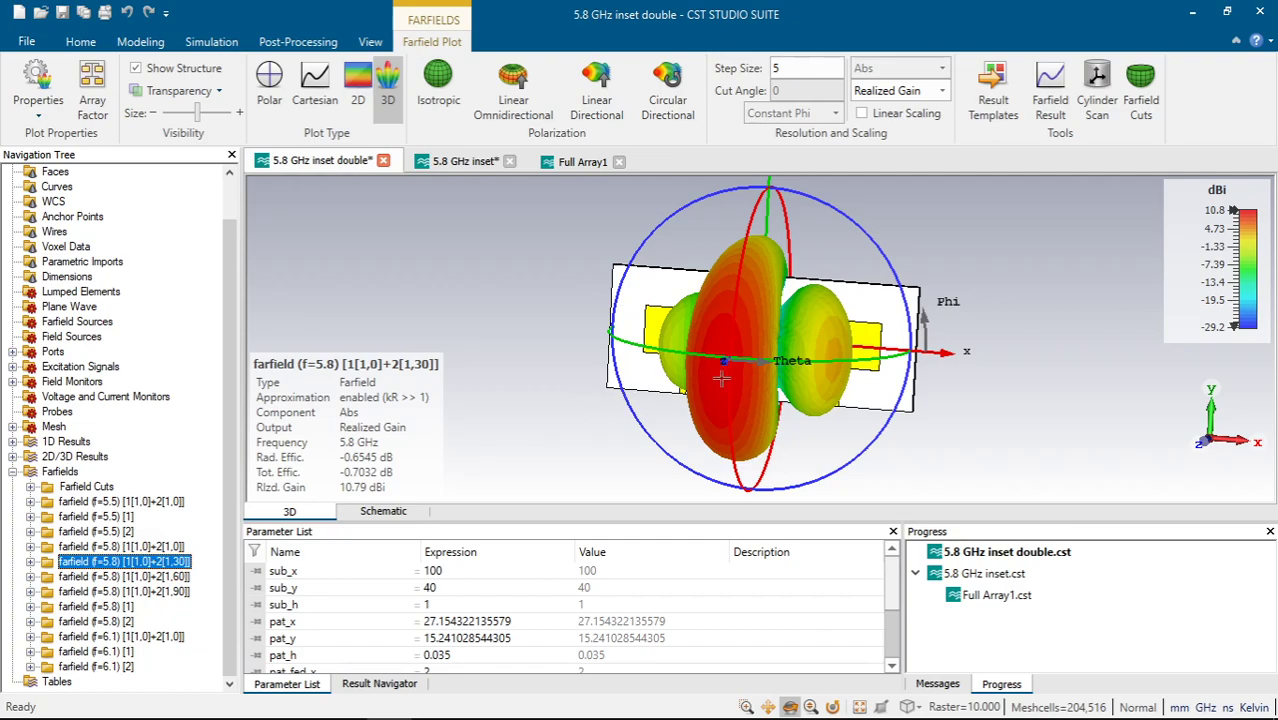
pyautogui.moveTo(730, 378)
pyautogui.mouseDown()
pyautogui.moveTo(755, 362)
pyautogui.moveTo(752, 346)
pyautogui.moveTo(732, 366)
pyautogui.mouseUp()
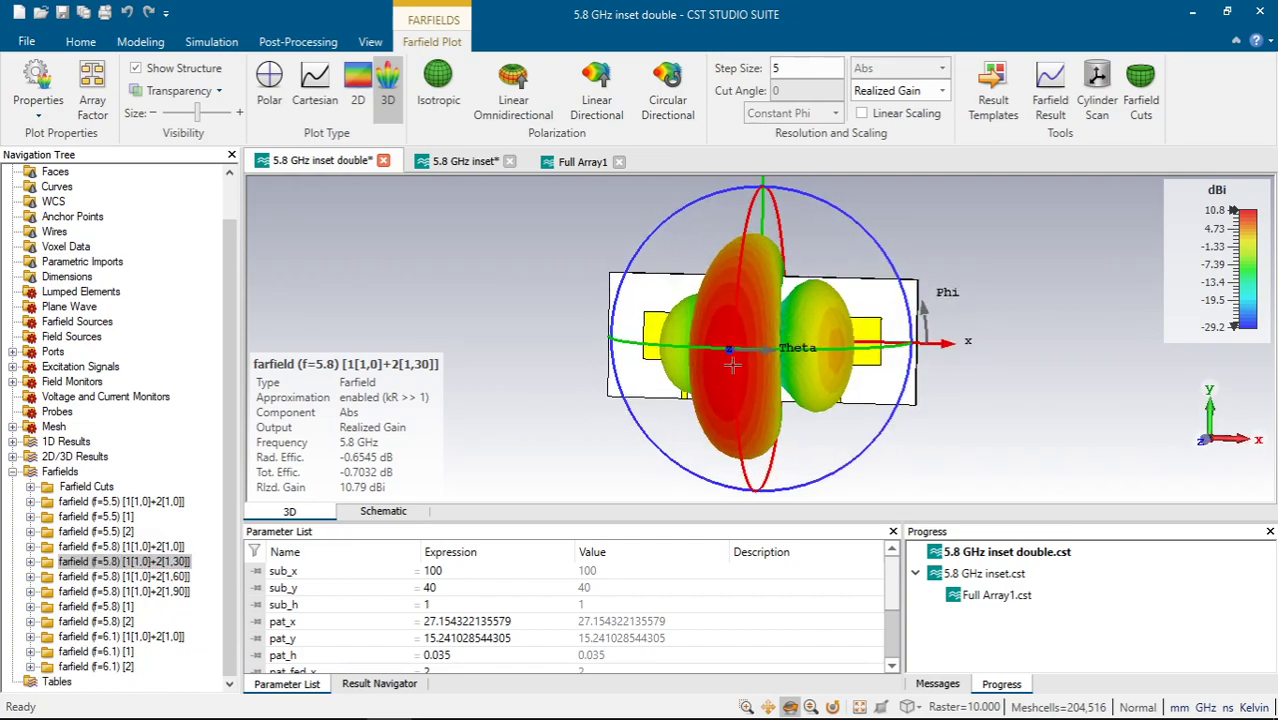
# Step: Plot Phi=0 polar gain cuts for the 0°, 30° and 60° combinations, then return to 3D
pyautogui.click(275, 108)
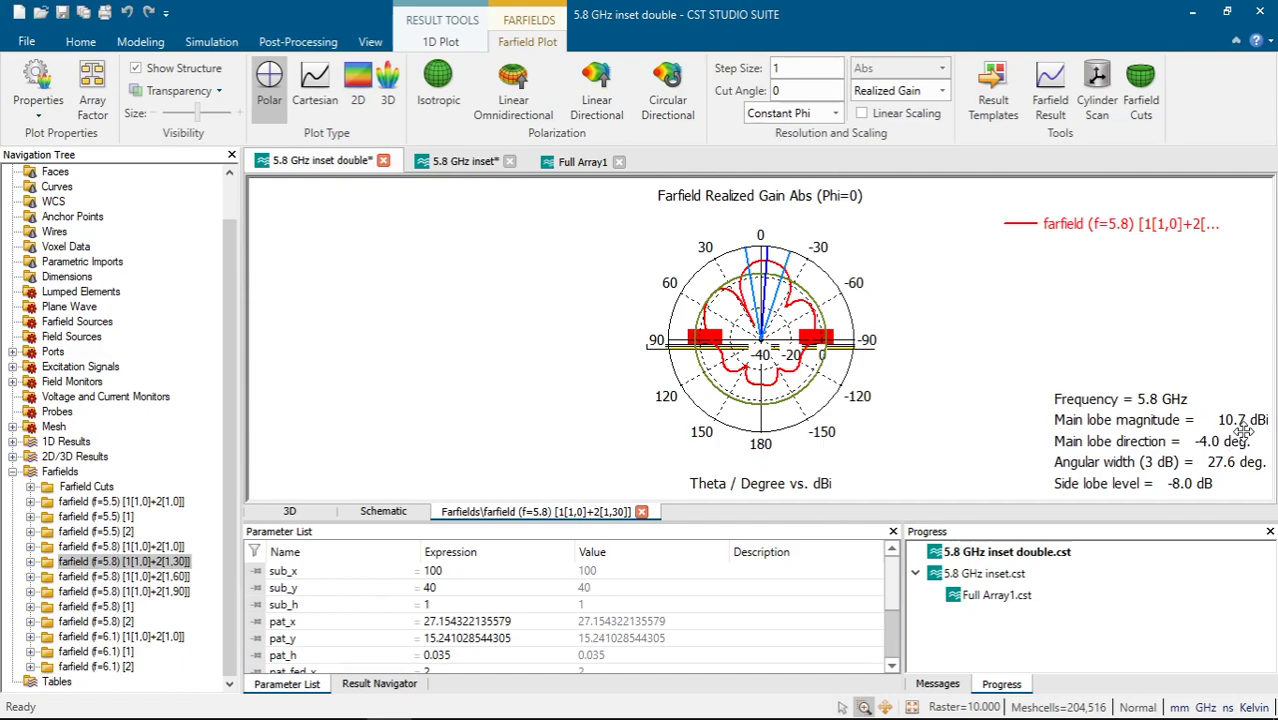
pyautogui.click(185, 546)
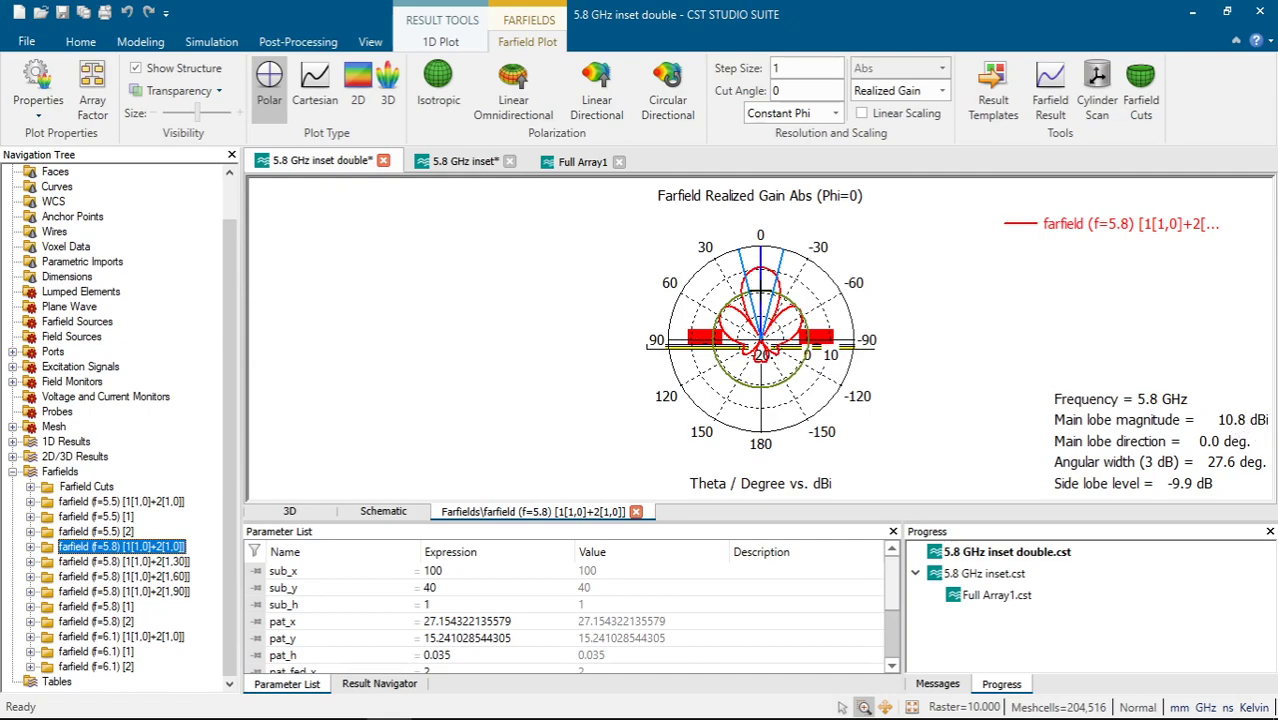
pyautogui.click(180, 563)
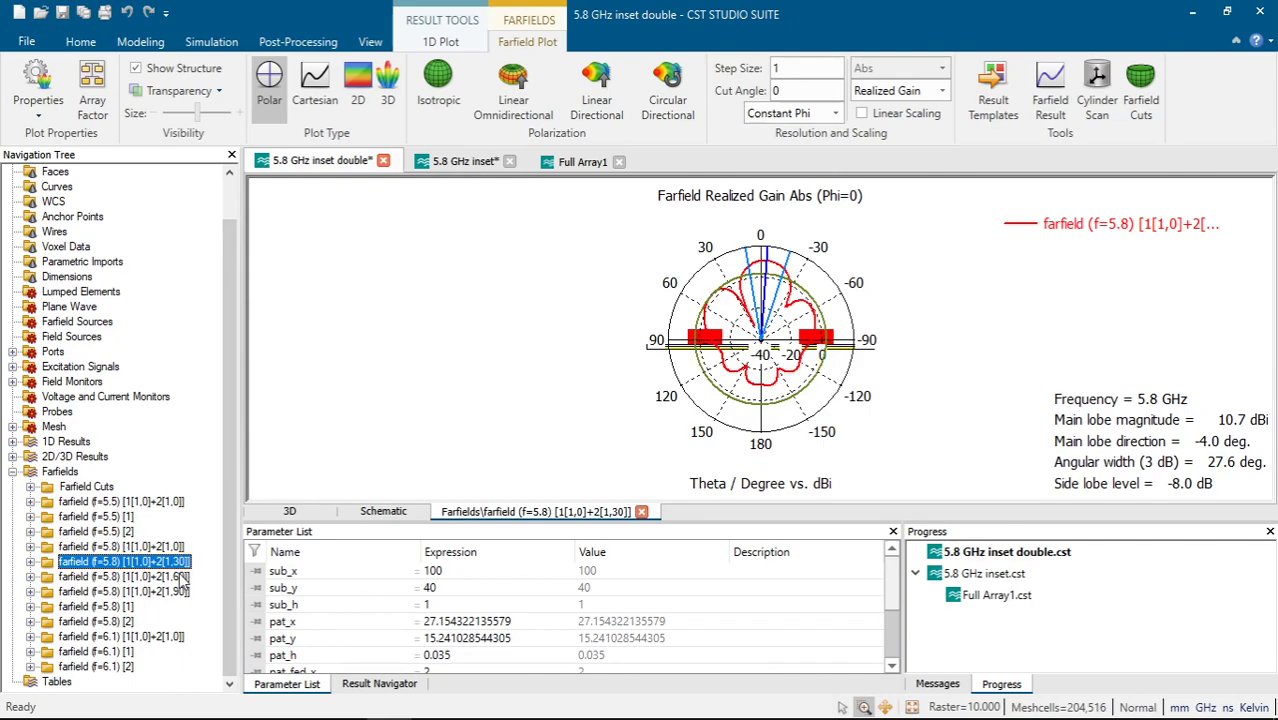
pyautogui.click(180, 577)
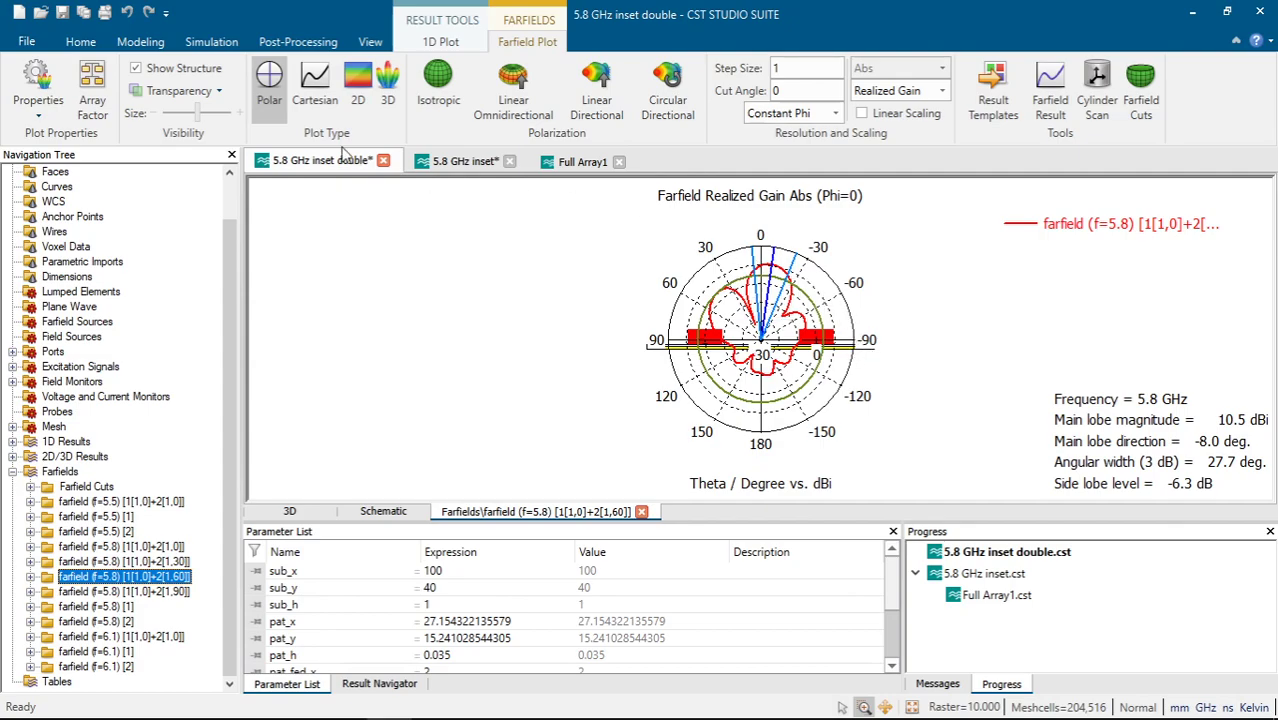
pyautogui.click(387, 88)
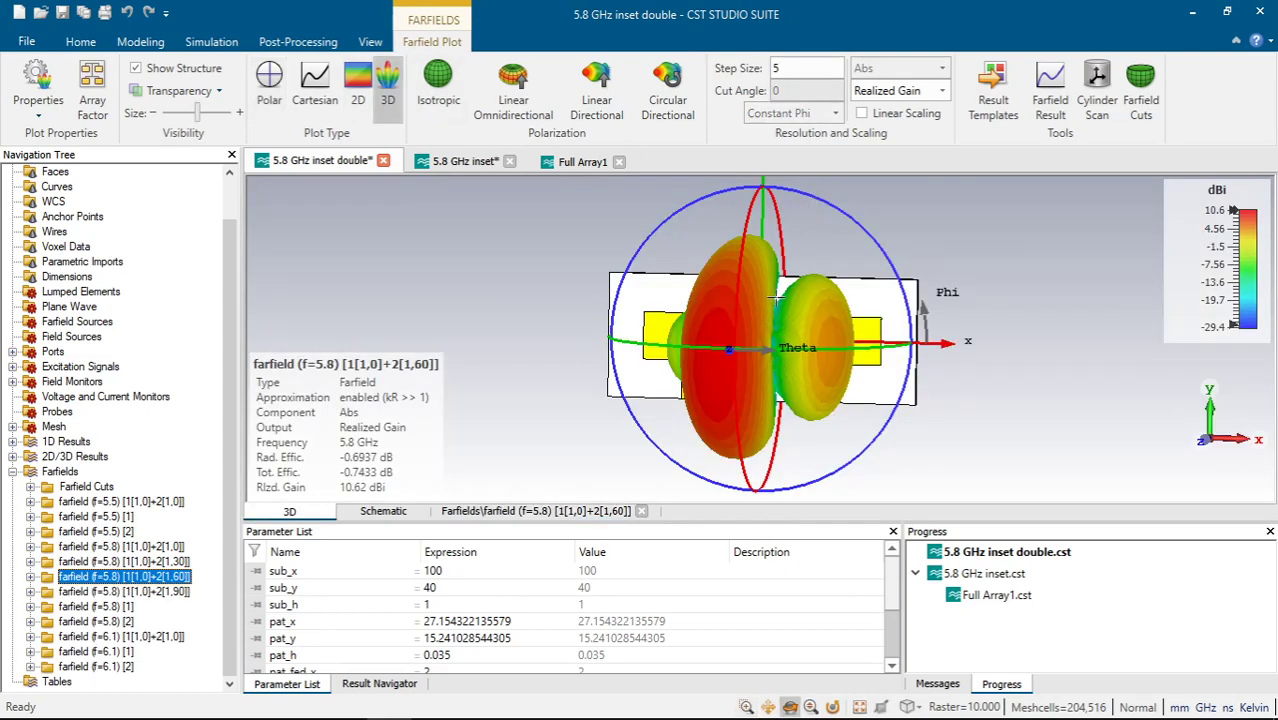
# Step: Show farfield (f=5.8) [1[1,0]+2[1,90]] at 10.30 dBi and orbit to inspect its two lobes
pyautogui.moveTo(771, 297); pyautogui.dragTo(759, 324)
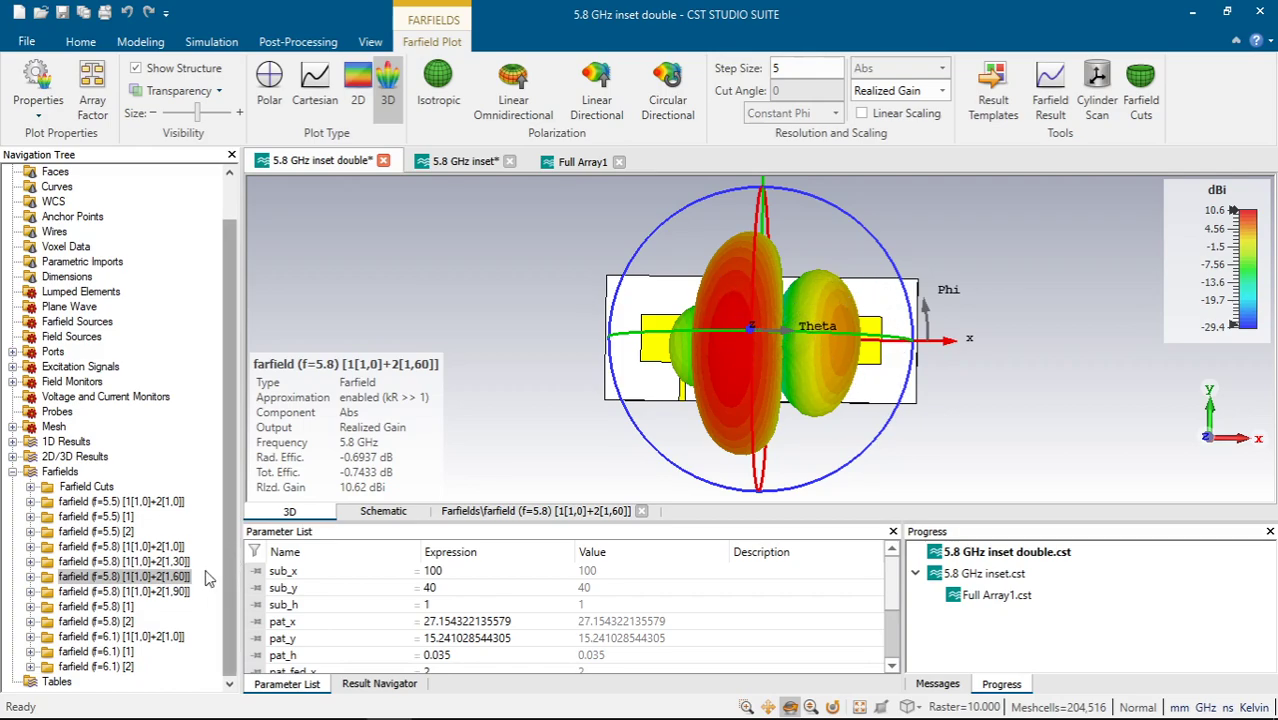
pyautogui.click(172, 594)
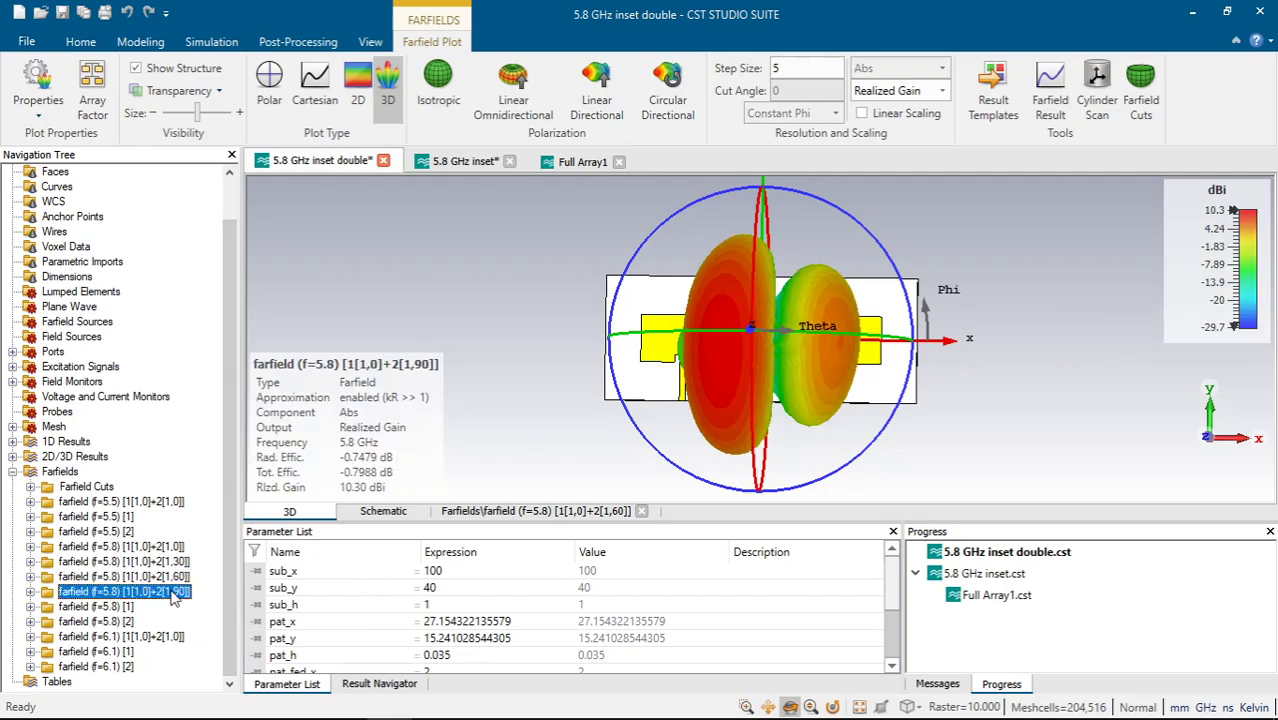
pyautogui.moveTo(825, 398); pyautogui.dragTo(757, 315)
pyautogui.moveTo(872, 392); pyautogui.dragTo(810, 376)
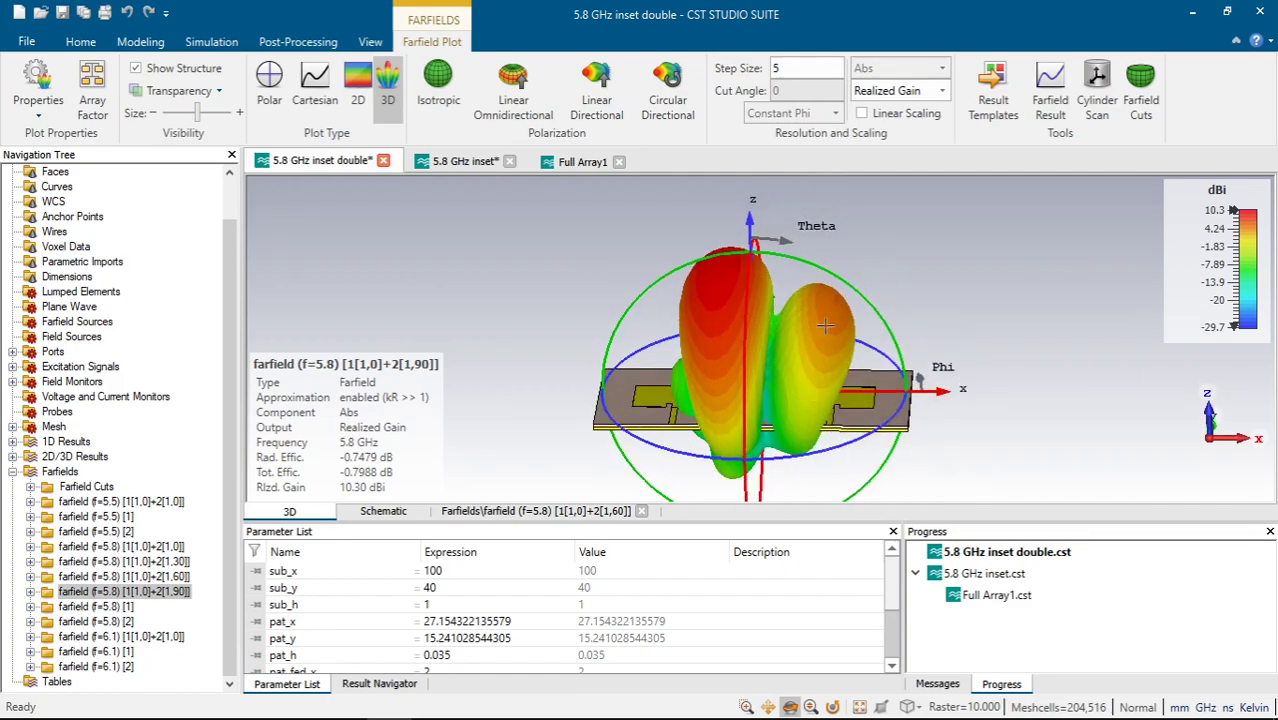
pyautogui.moveTo(825, 326)
pyautogui.mouseDown()
pyautogui.moveTo(759, 291)
pyautogui.moveTo(782, 272)
pyautogui.moveTo(835, 316)
pyautogui.mouseUp()
pyautogui.scroll(2, 770, 260)
pyautogui.moveTo(718, 320); pyautogui.dragTo(904, 345)
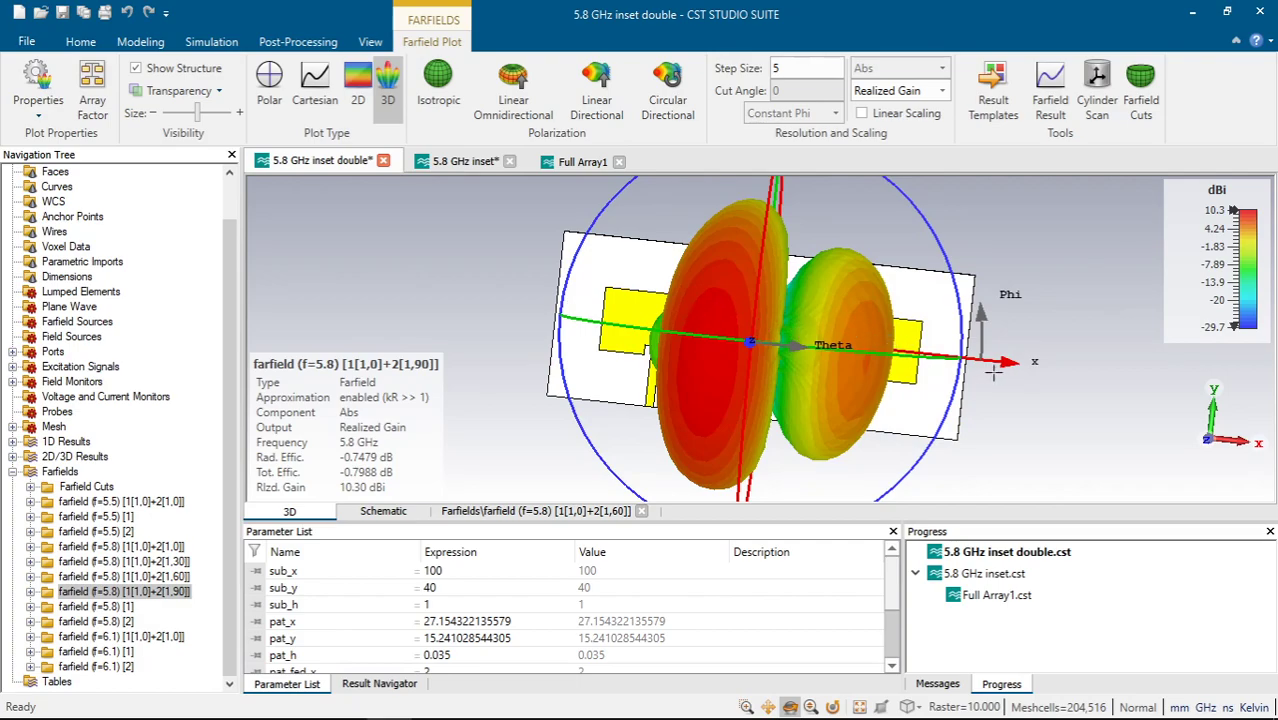
pyautogui.moveTo(967, 371)
pyautogui.mouseDown()
pyautogui.moveTo(940, 372)
pyautogui.moveTo(966, 369)
pyautogui.mouseUp()
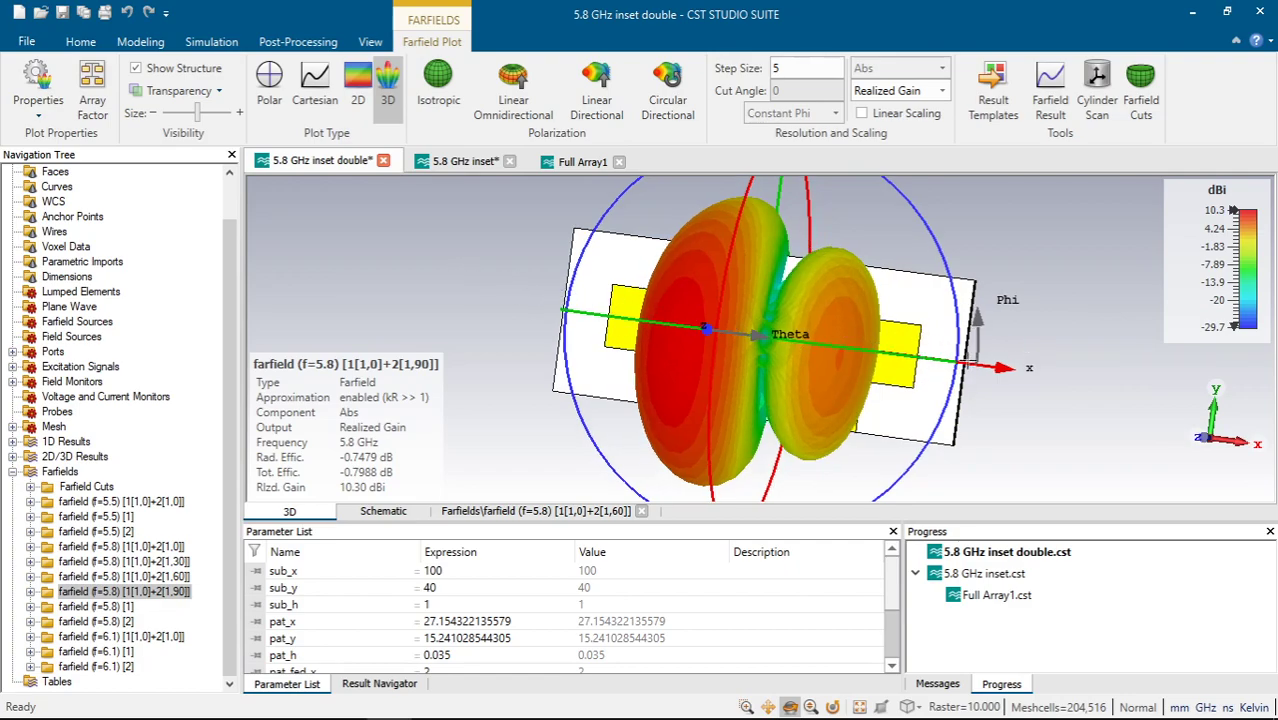
pyautogui.moveTo(770, 375); pyautogui.dragTo(760, 267)
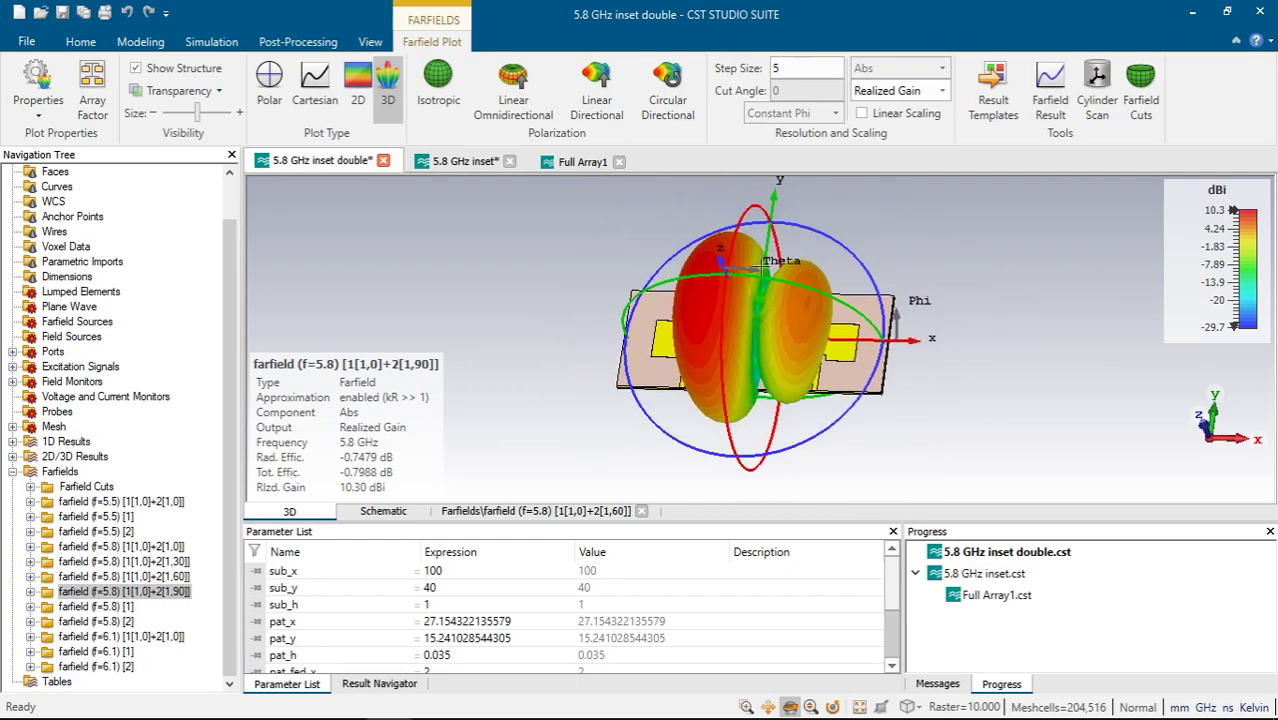